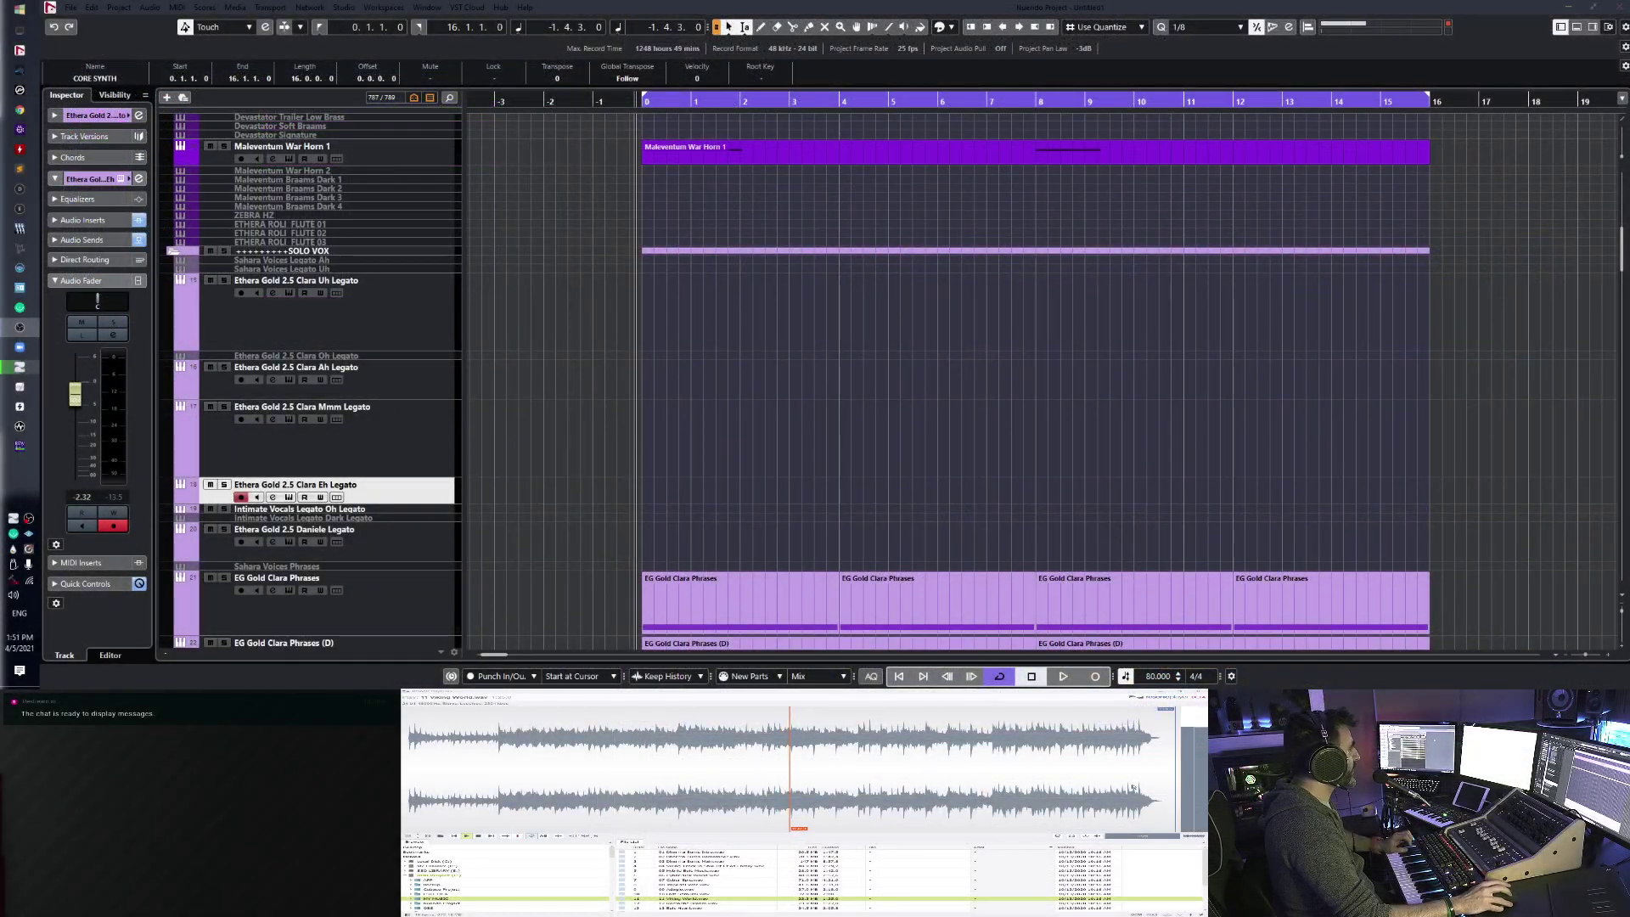
- Stop the reference track and play the project from bar 0
key("space")
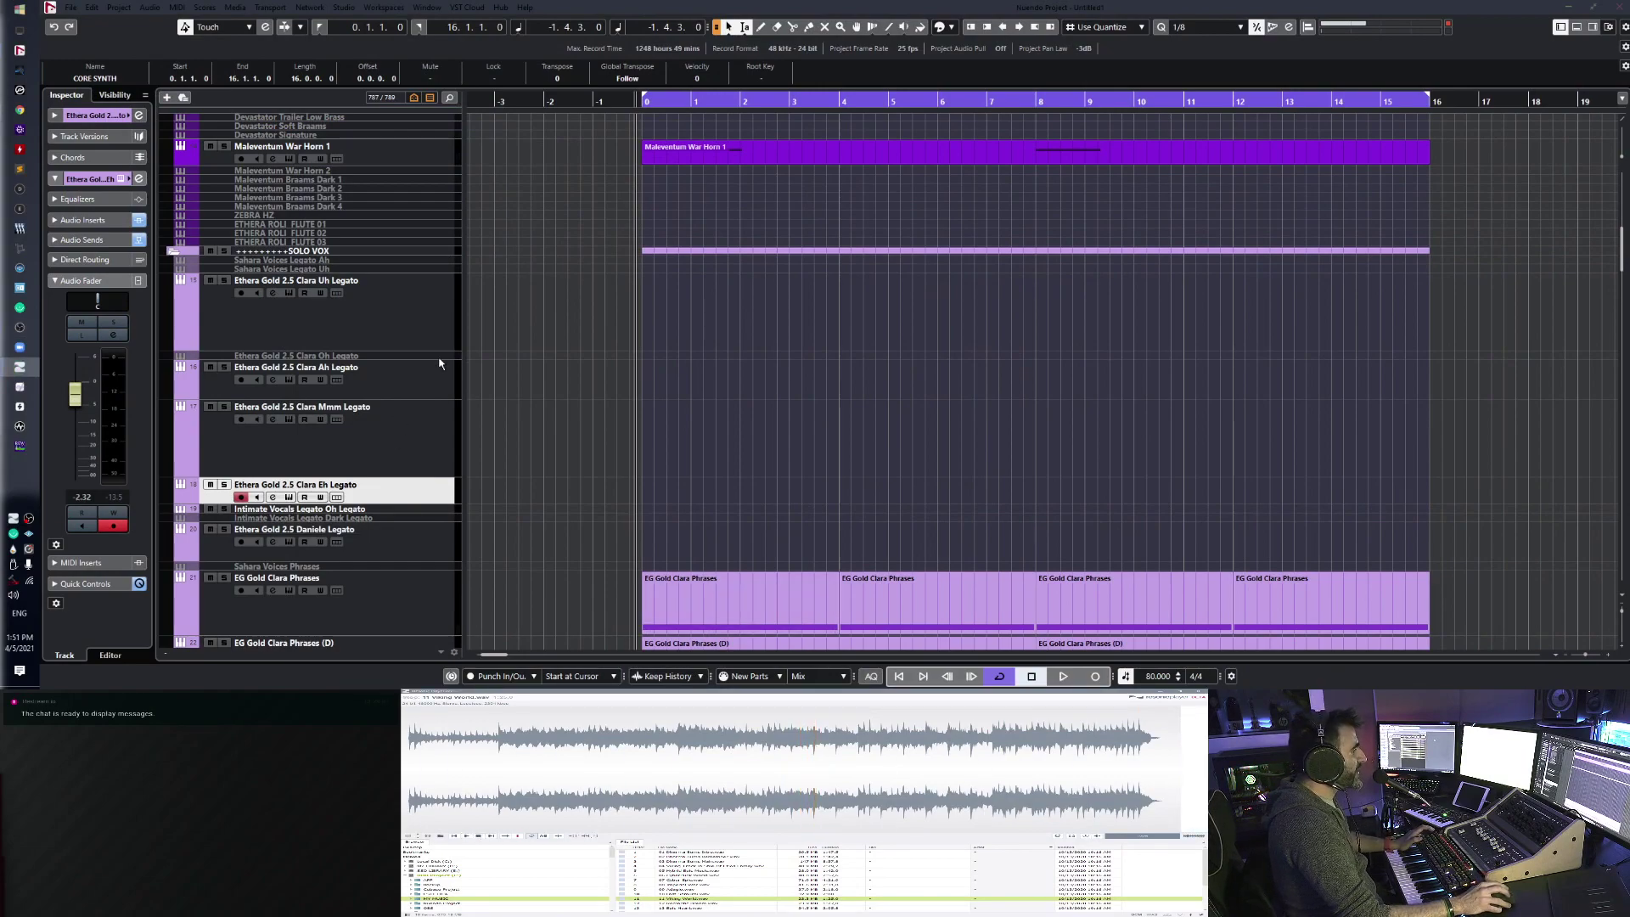
left_click(644, 100)
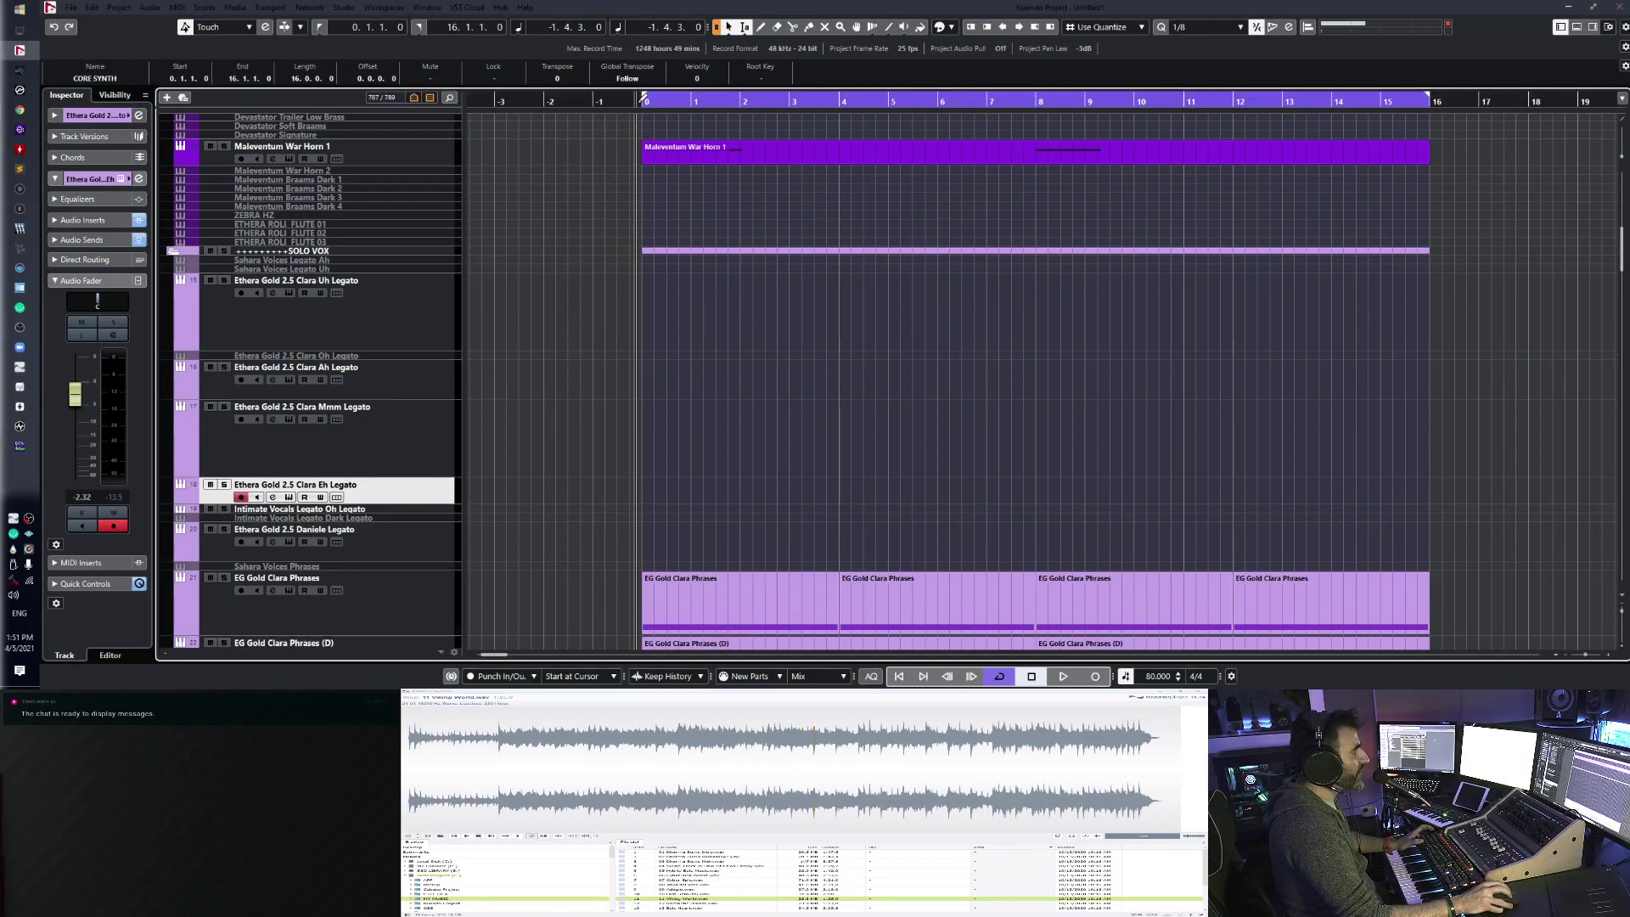
key("space")
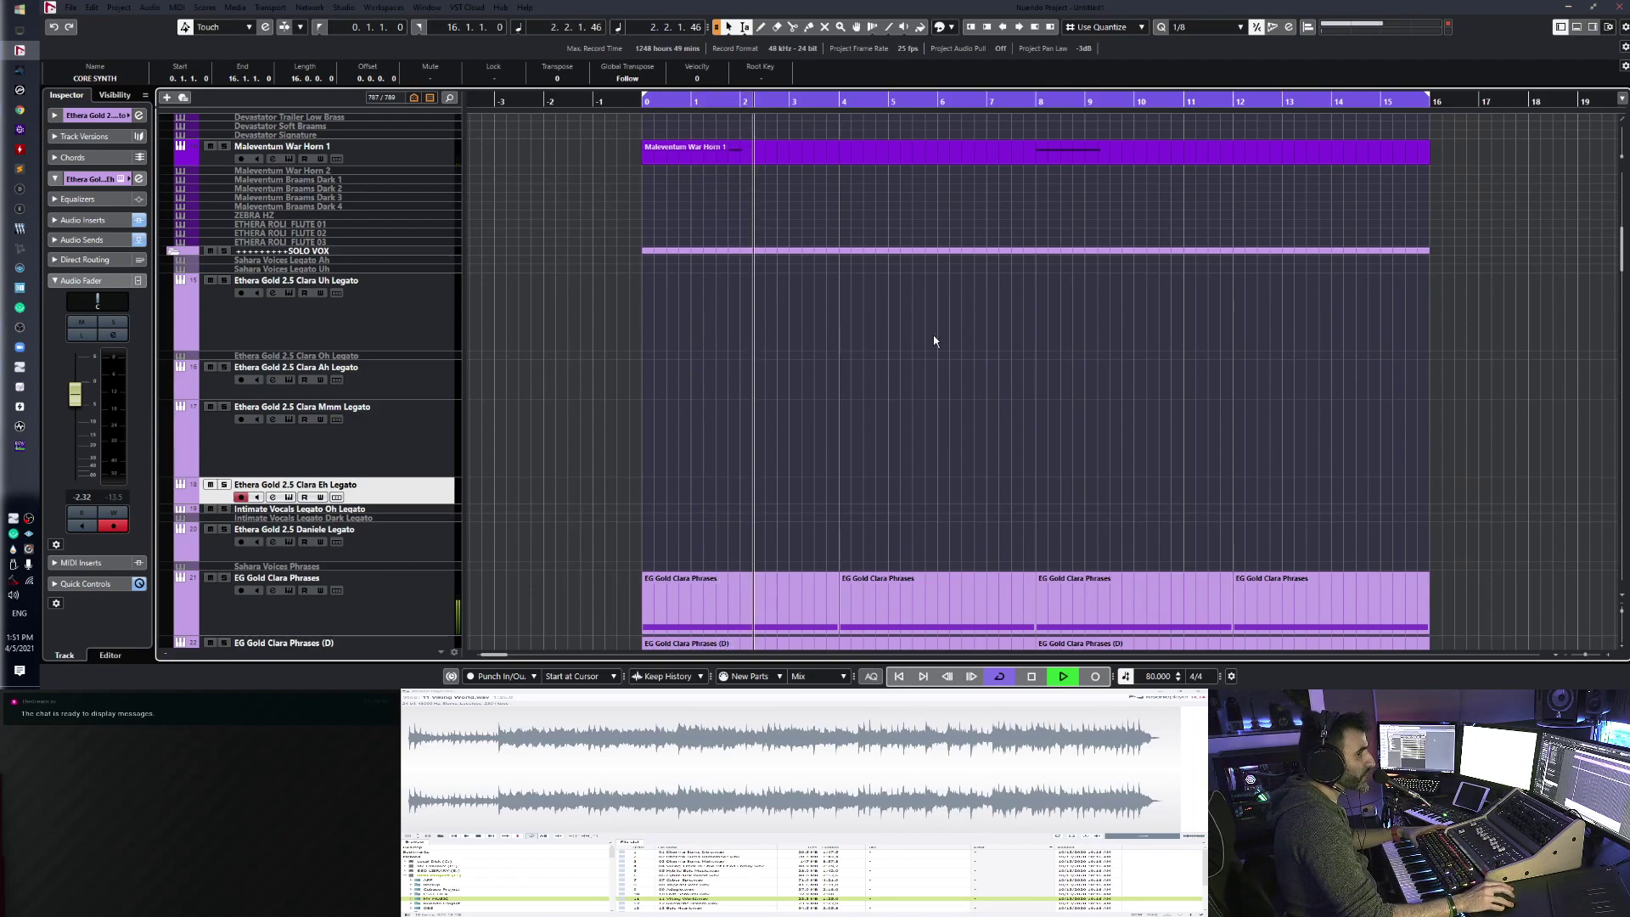
- Inspect the vocal phrase instrument loaded on the EG Gold Clara Phrases (D) track, and close it
scroll(929, 352, "down", 4)
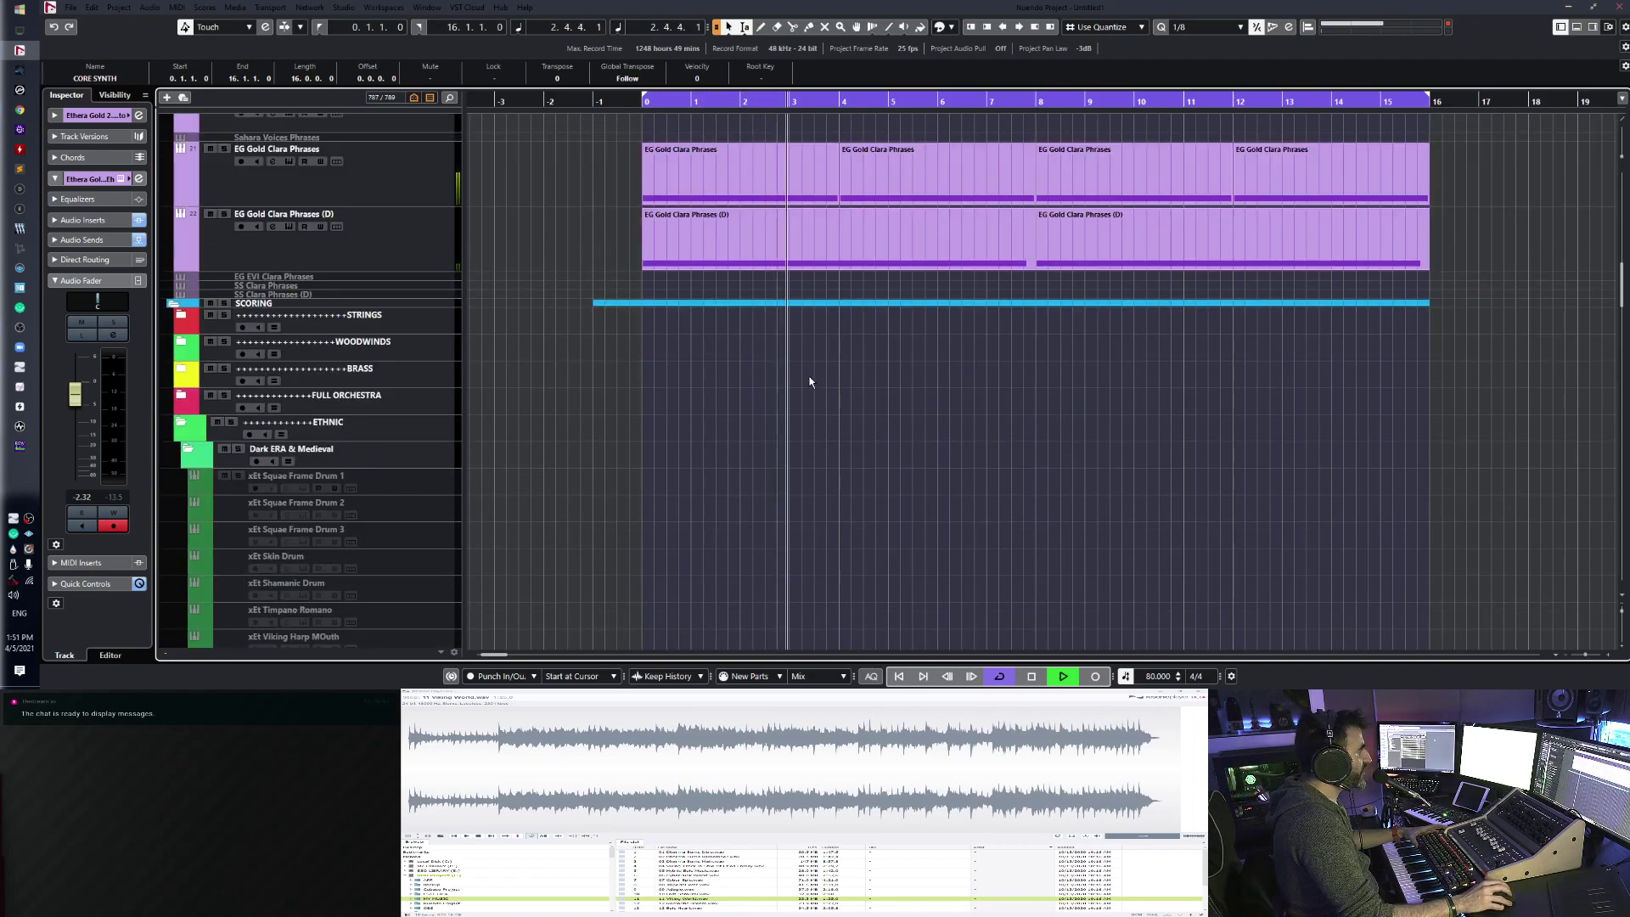
scroll(374, 363, "up", 1)
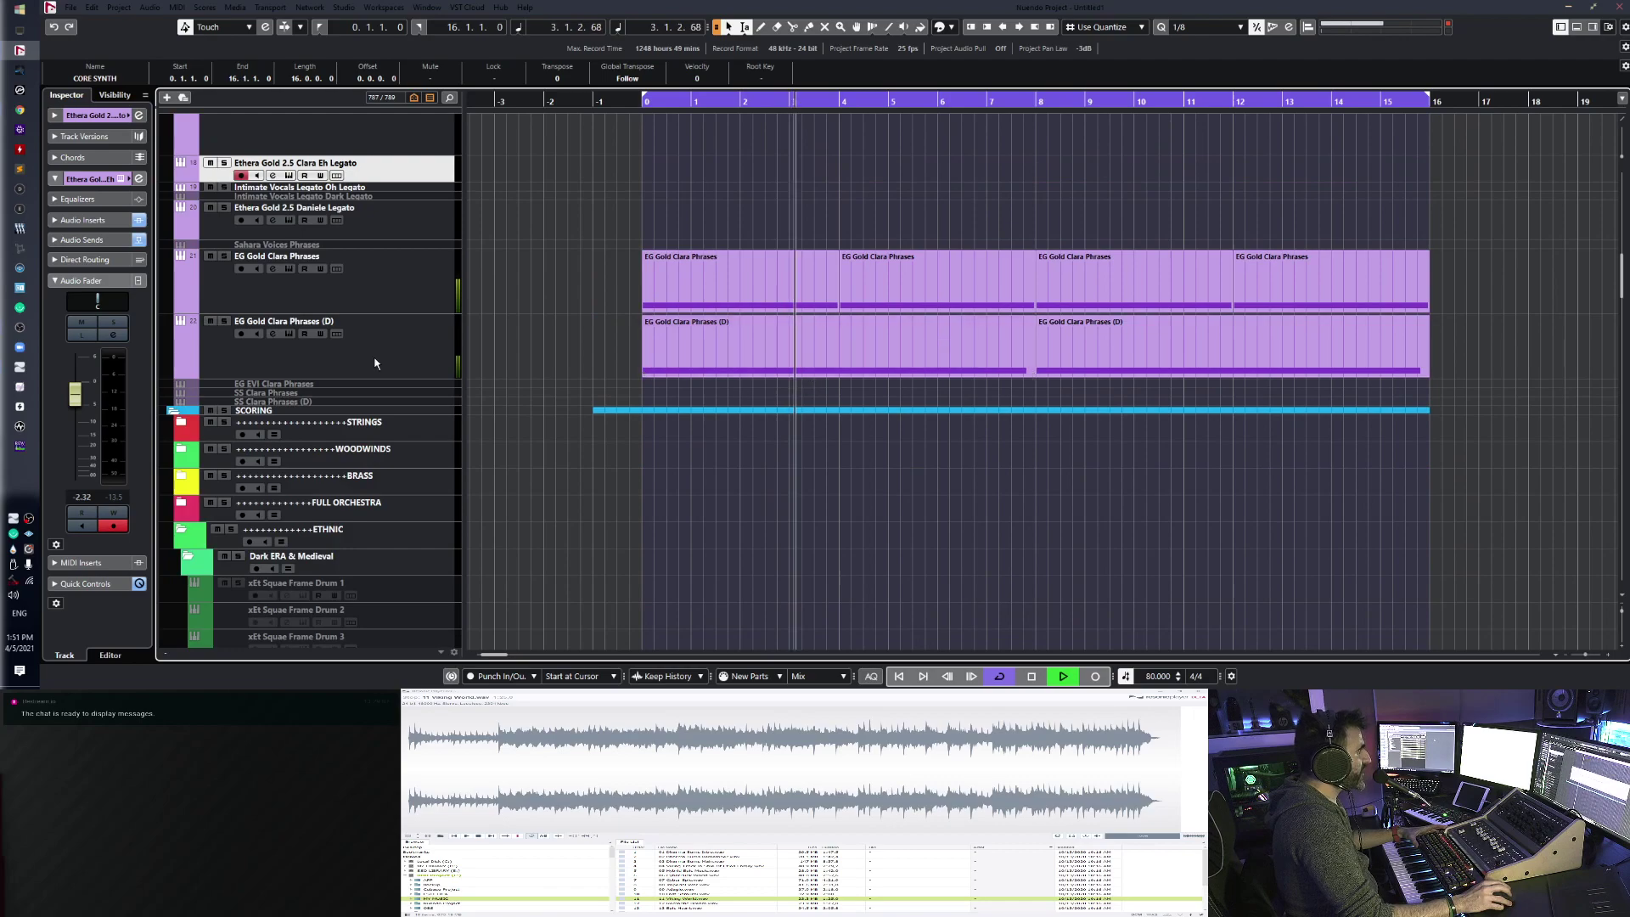
left_click(288, 334)
left_click(523, 509)
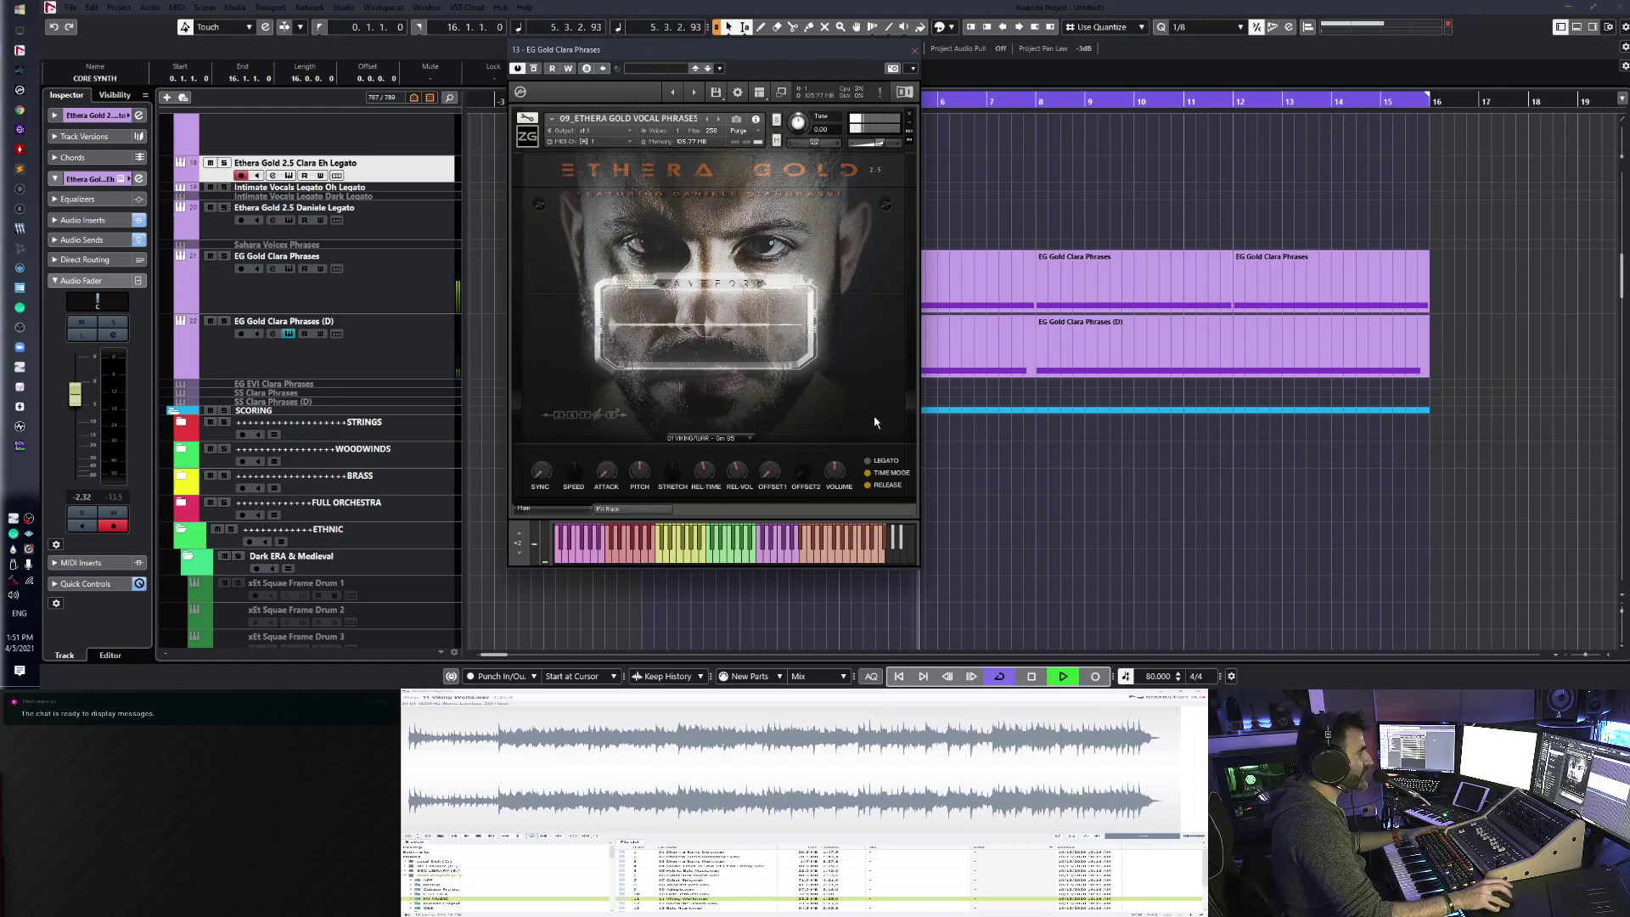
left_click(915, 47)
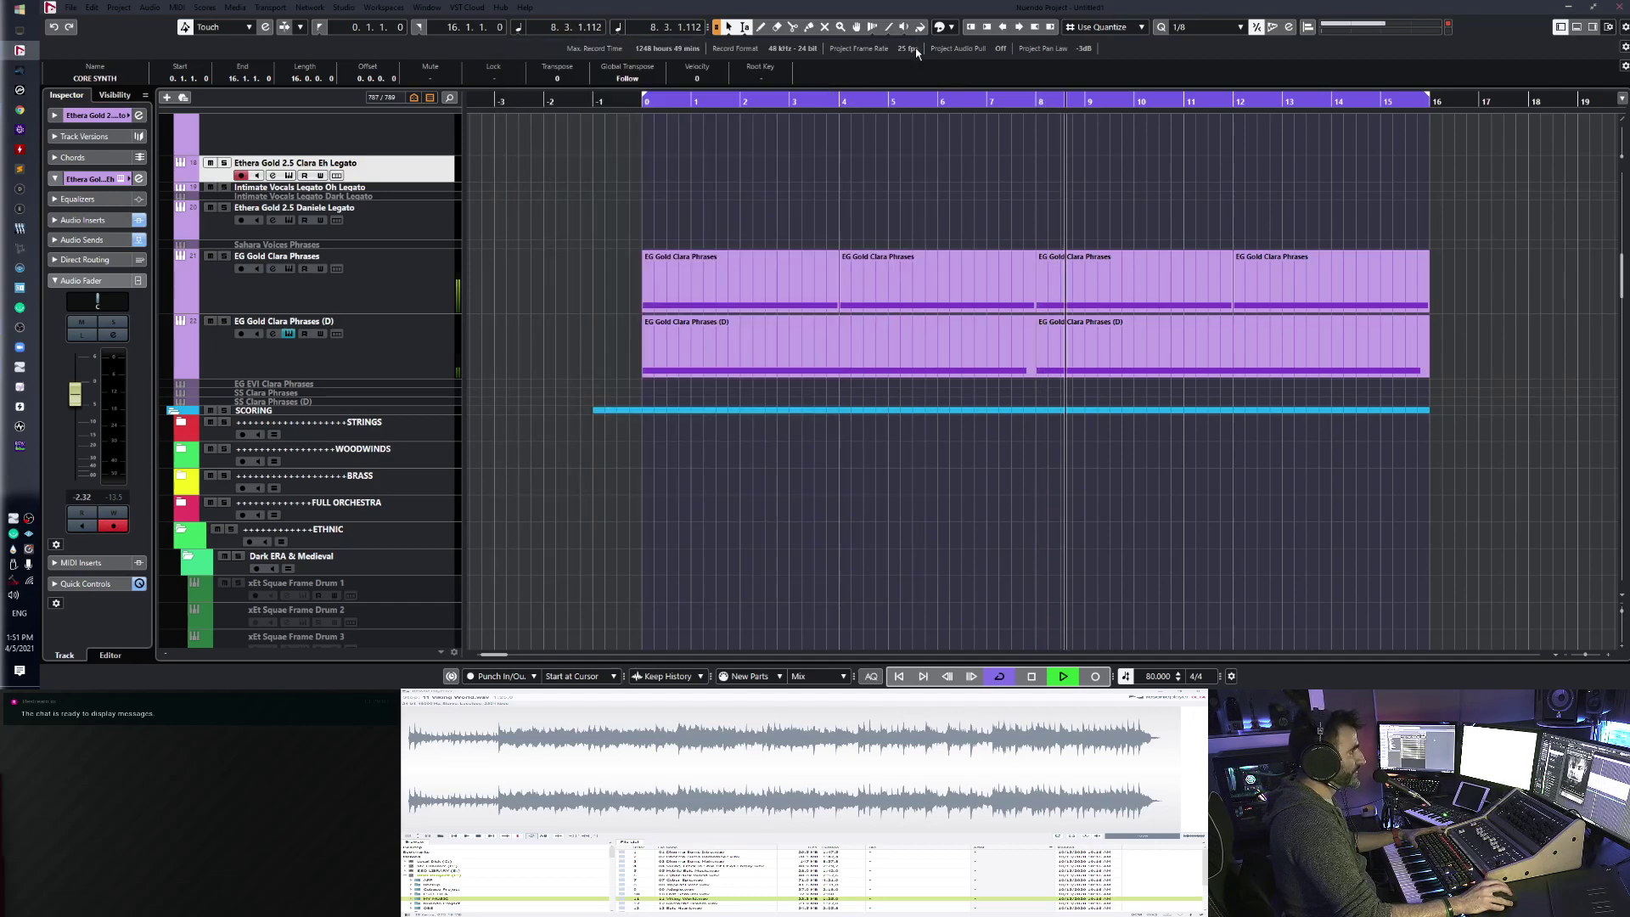
- Inspect the instrument on the EG Gold Clara Phrases track, stop playback and close the instrument
left_click(289, 269)
key("space")
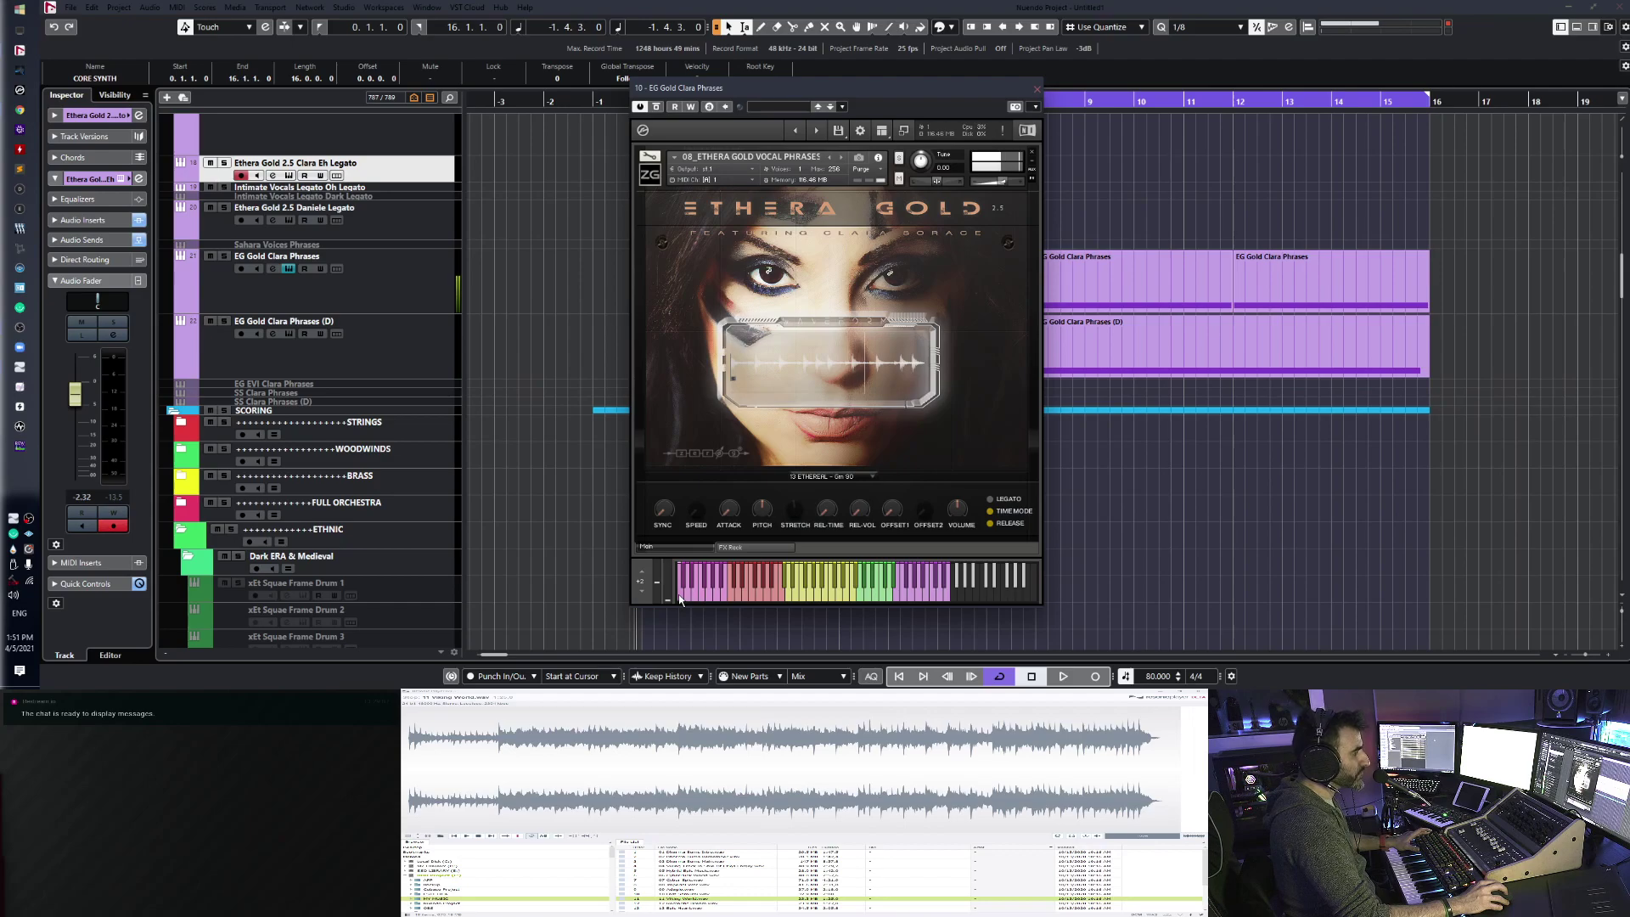
left_click(1036, 88)
- Look through the ethnic, percussion and choir tracks in the track list for the parts used, including p_Ark3 Taiko Low 1
scroll(794, 471, "down", 15)
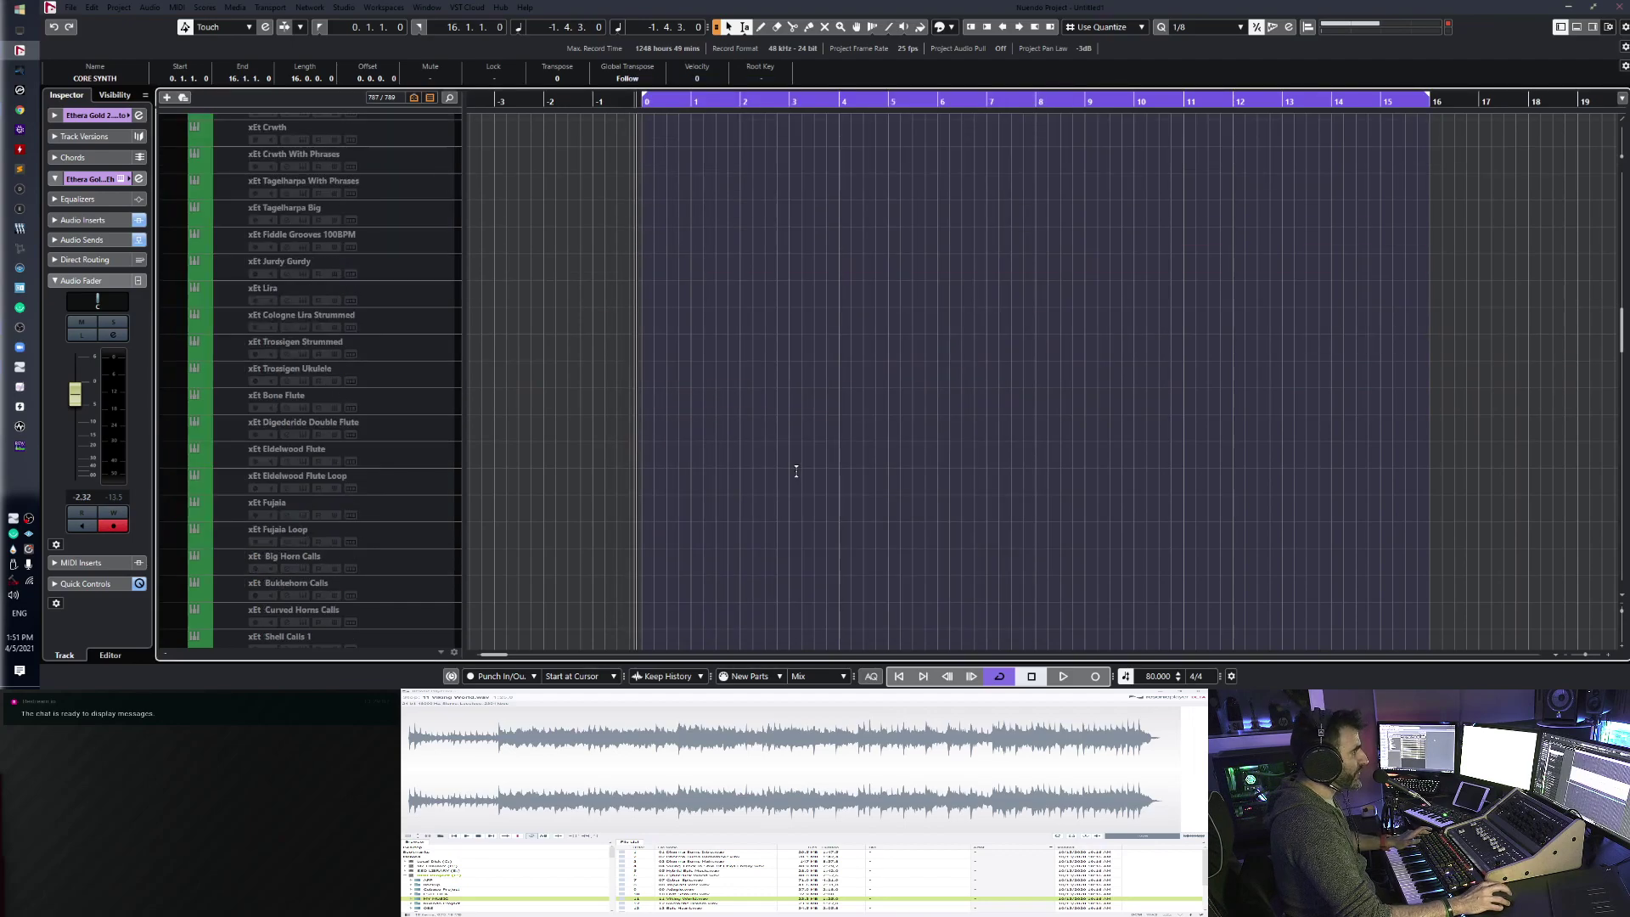
left_click(793, 472)
scroll(793, 472, "down", 5)
scroll(793, 466, "up", 4)
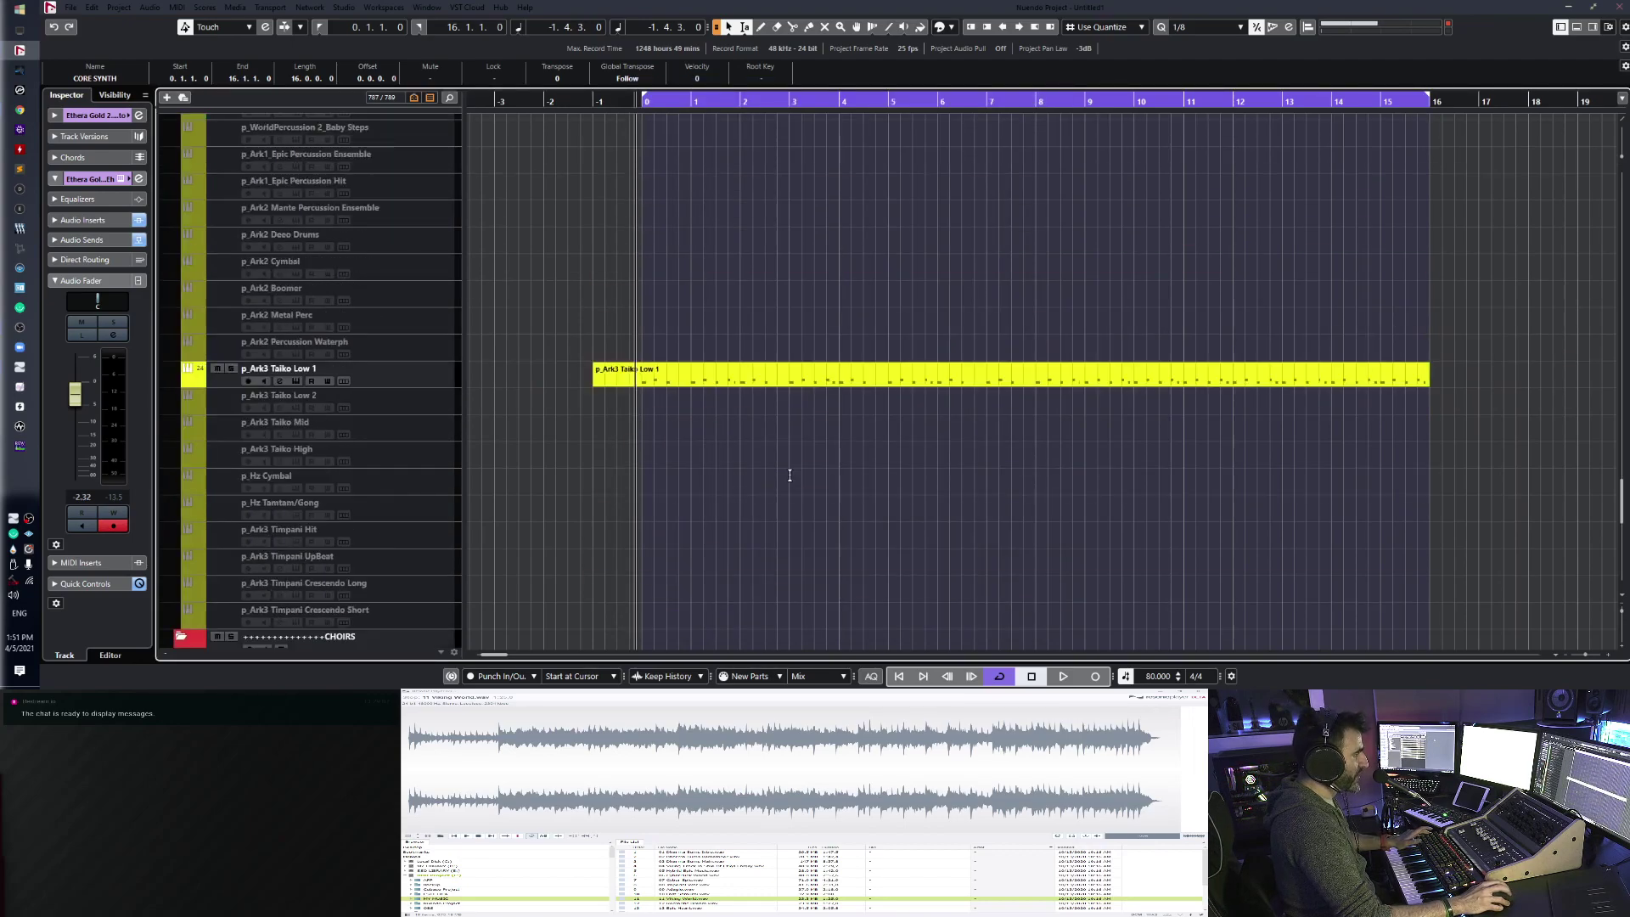
key("Down")
key("Down")
key("Down")
key("Down")
key("Down")
key("Down")
key("Down")
key("Down")
key("Down")
key("Down")
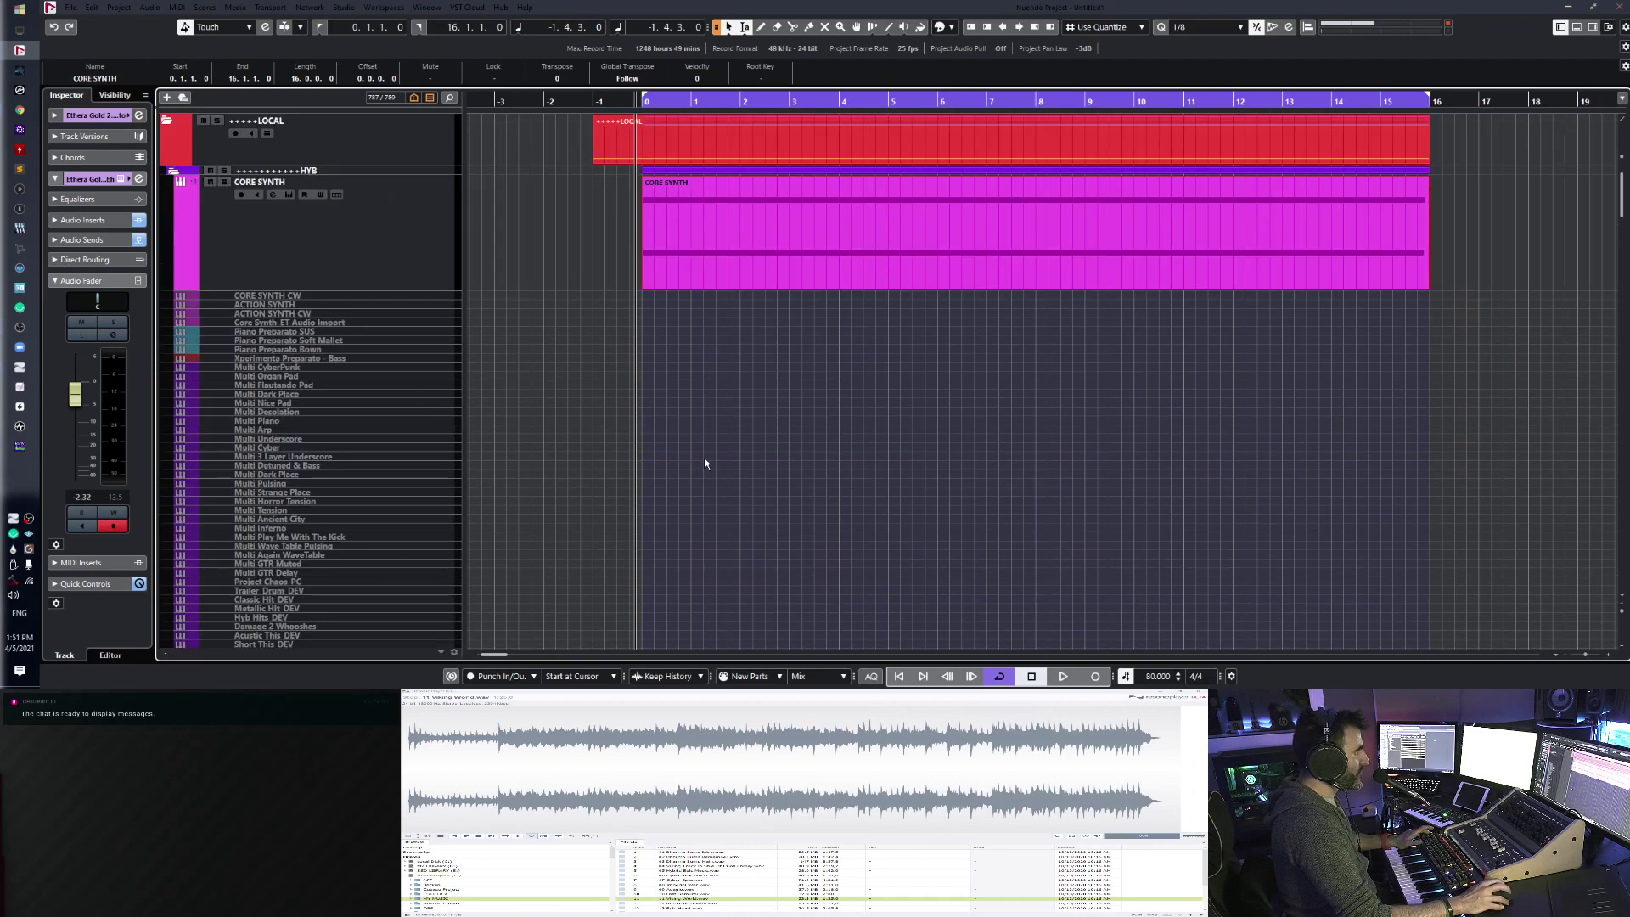
- Return to the start of the track list, inspect the CORE SYNTH track's instrument and close it
key("Home")
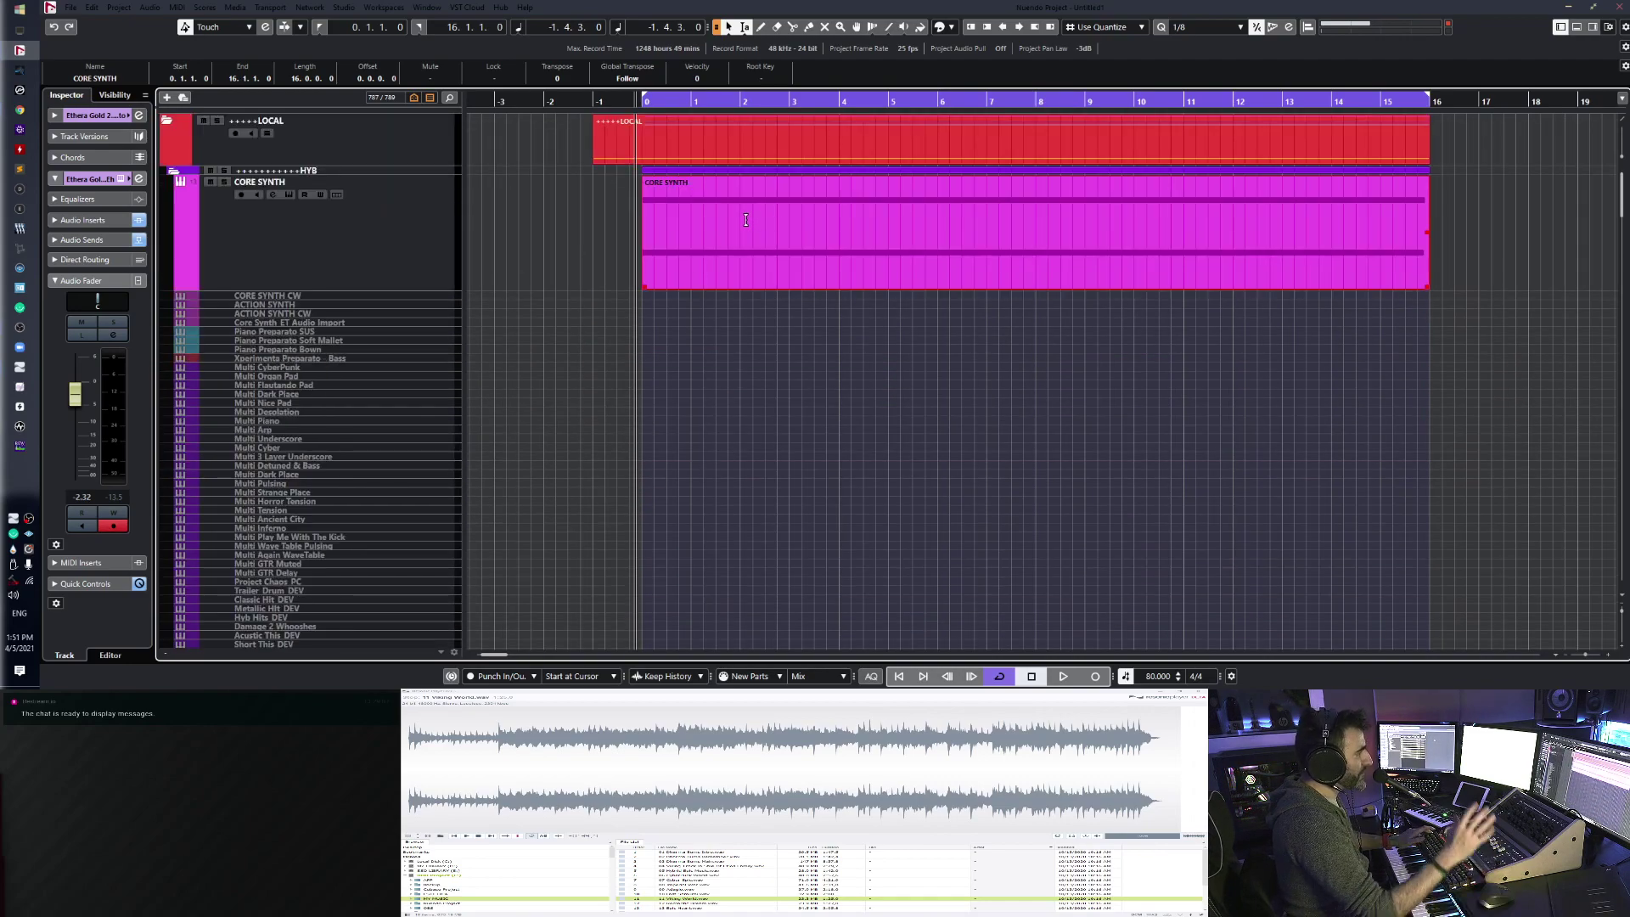
left_click(287, 194)
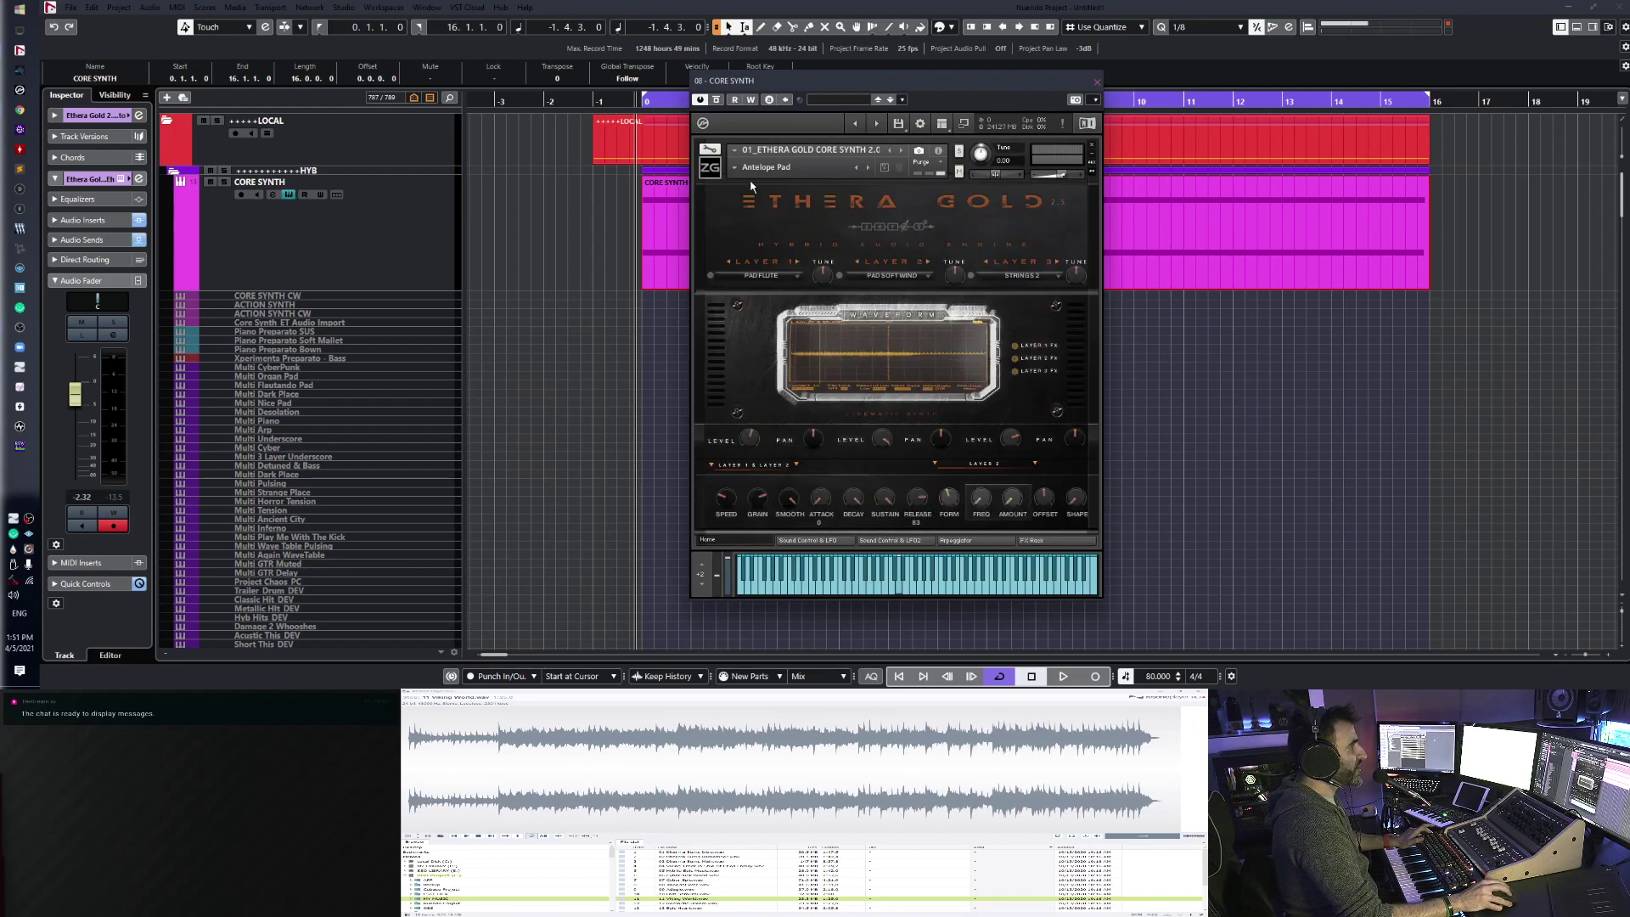
left_click(1097, 83)
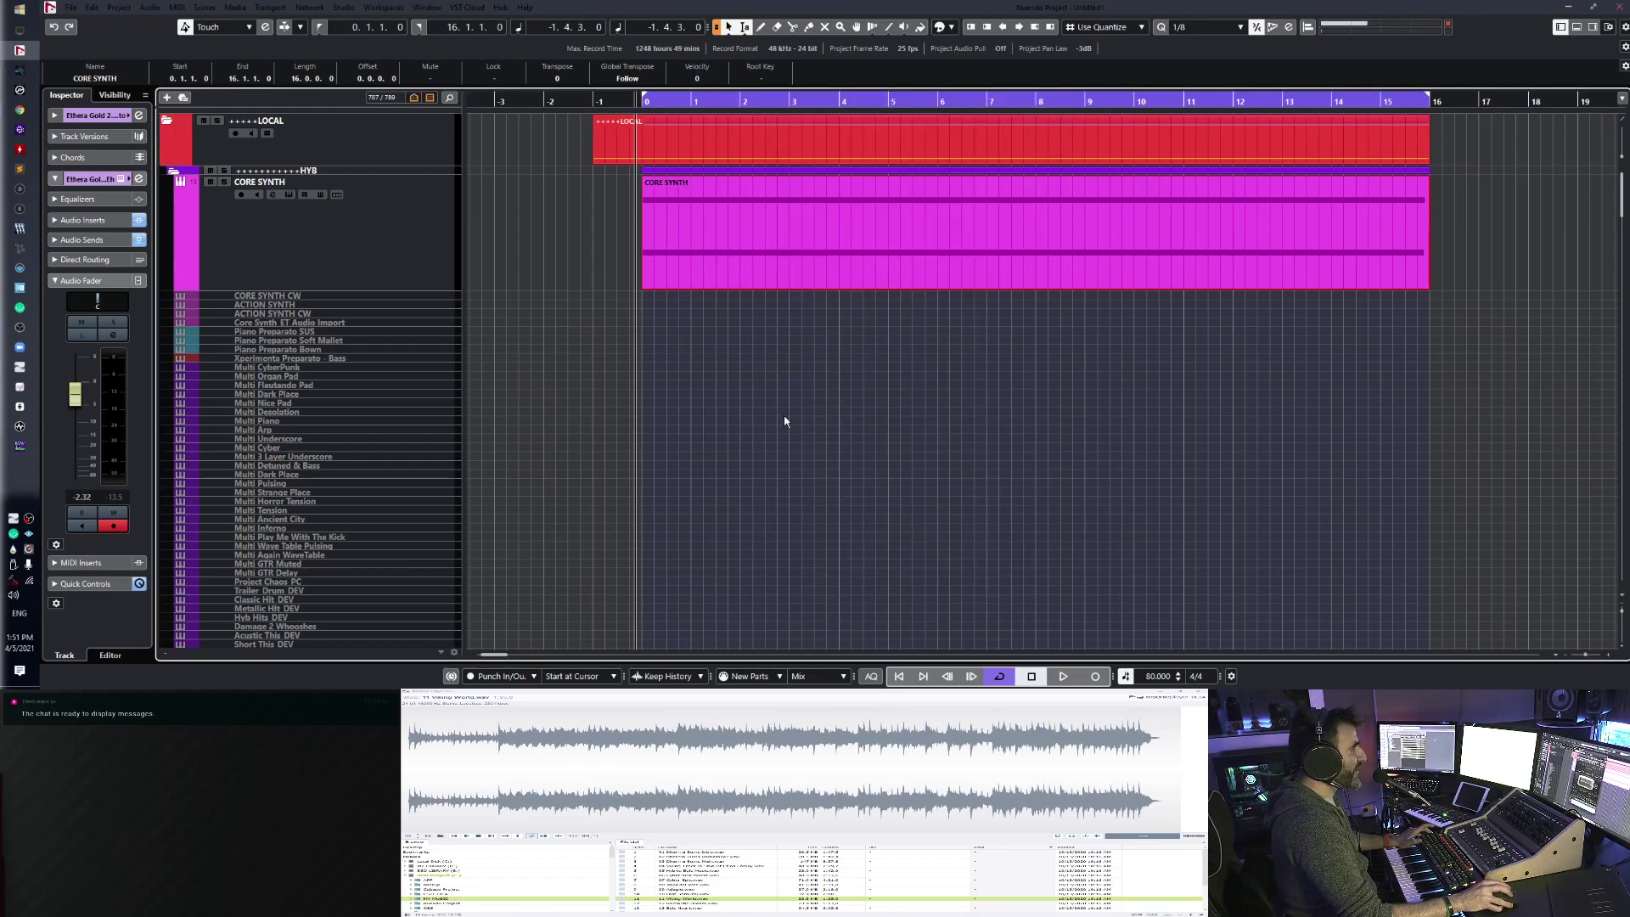
- Inspect the Maleventum War Horn 1 instrument, start project playback and close the instrument
scroll(789, 417, "down", 15)
scroll(780, 416, "down", 20)
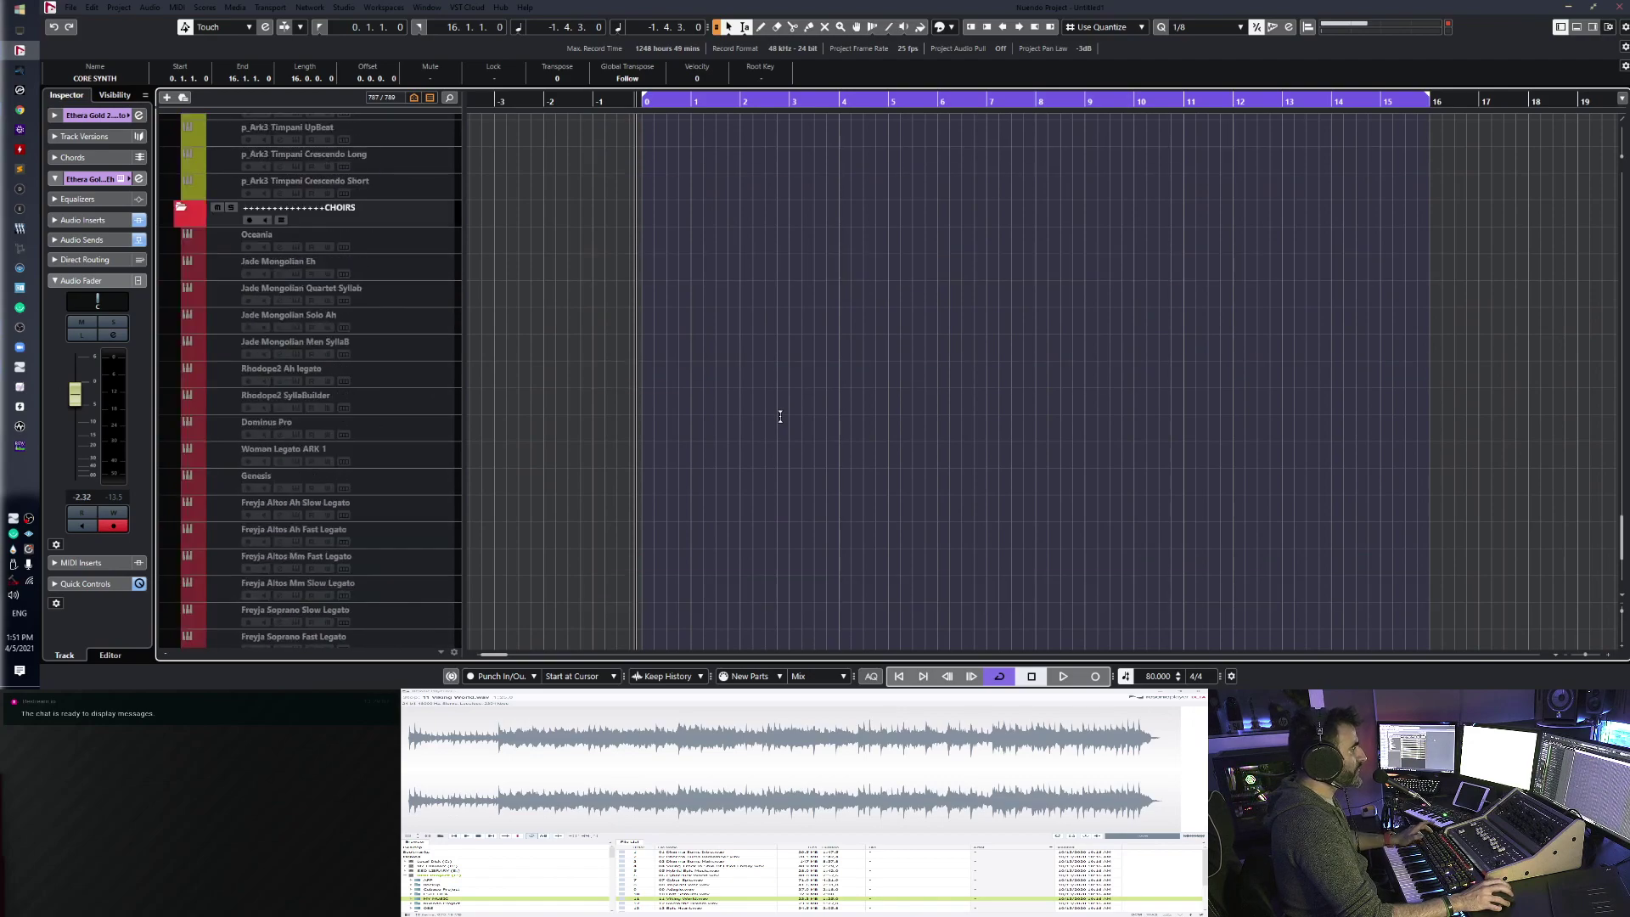
scroll(782, 415, "up", 10)
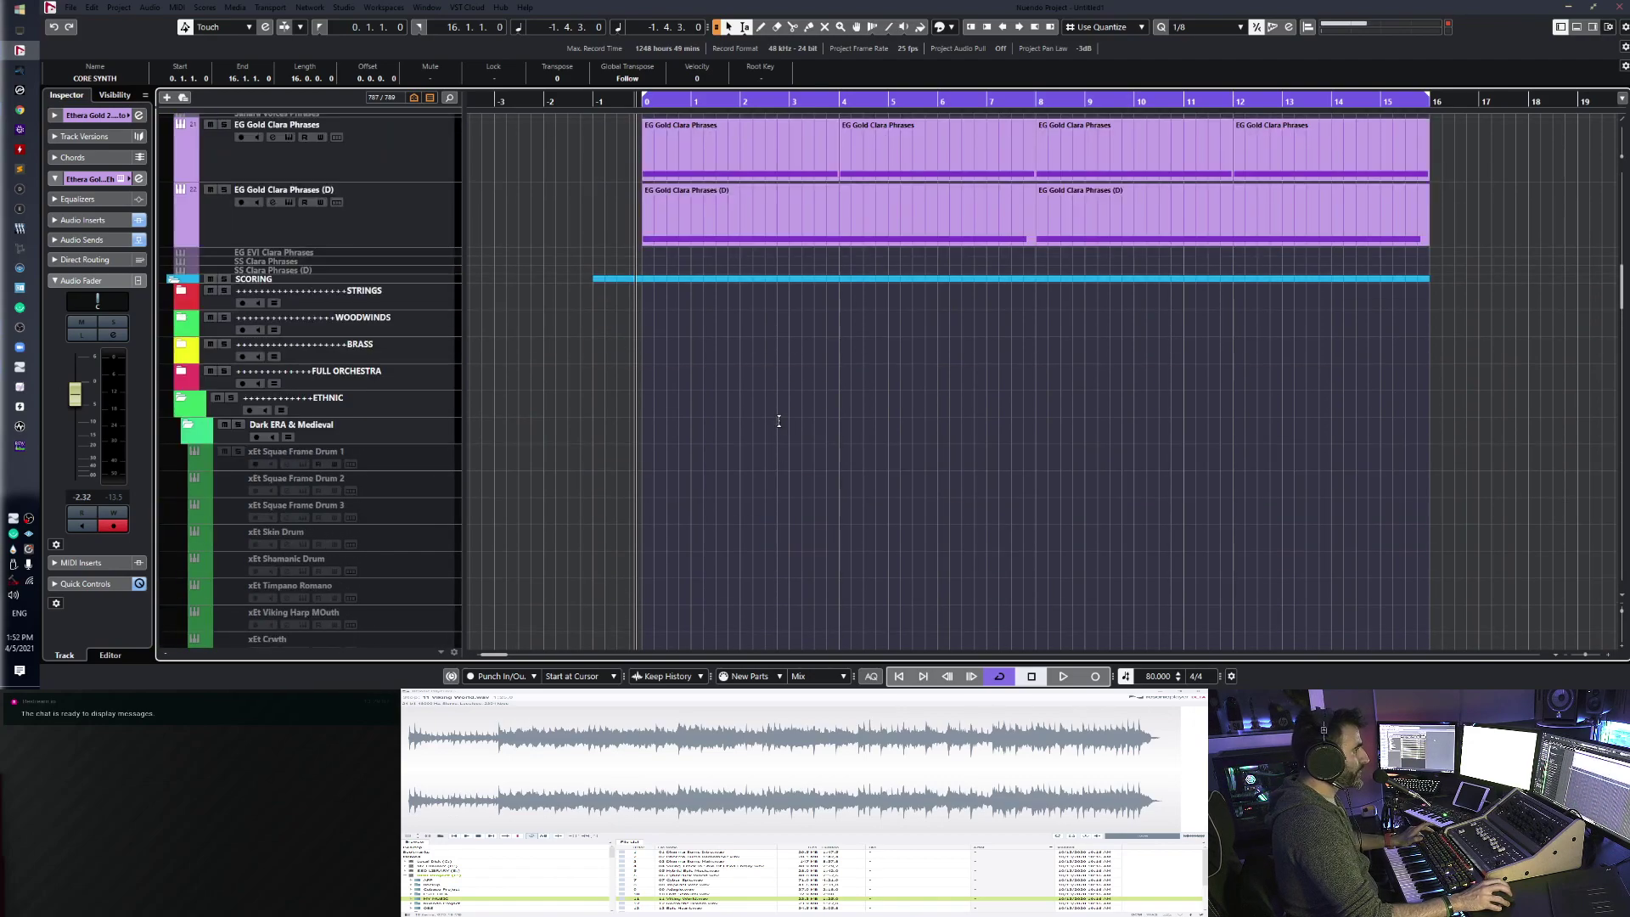
scroll(779, 421, "up", 10)
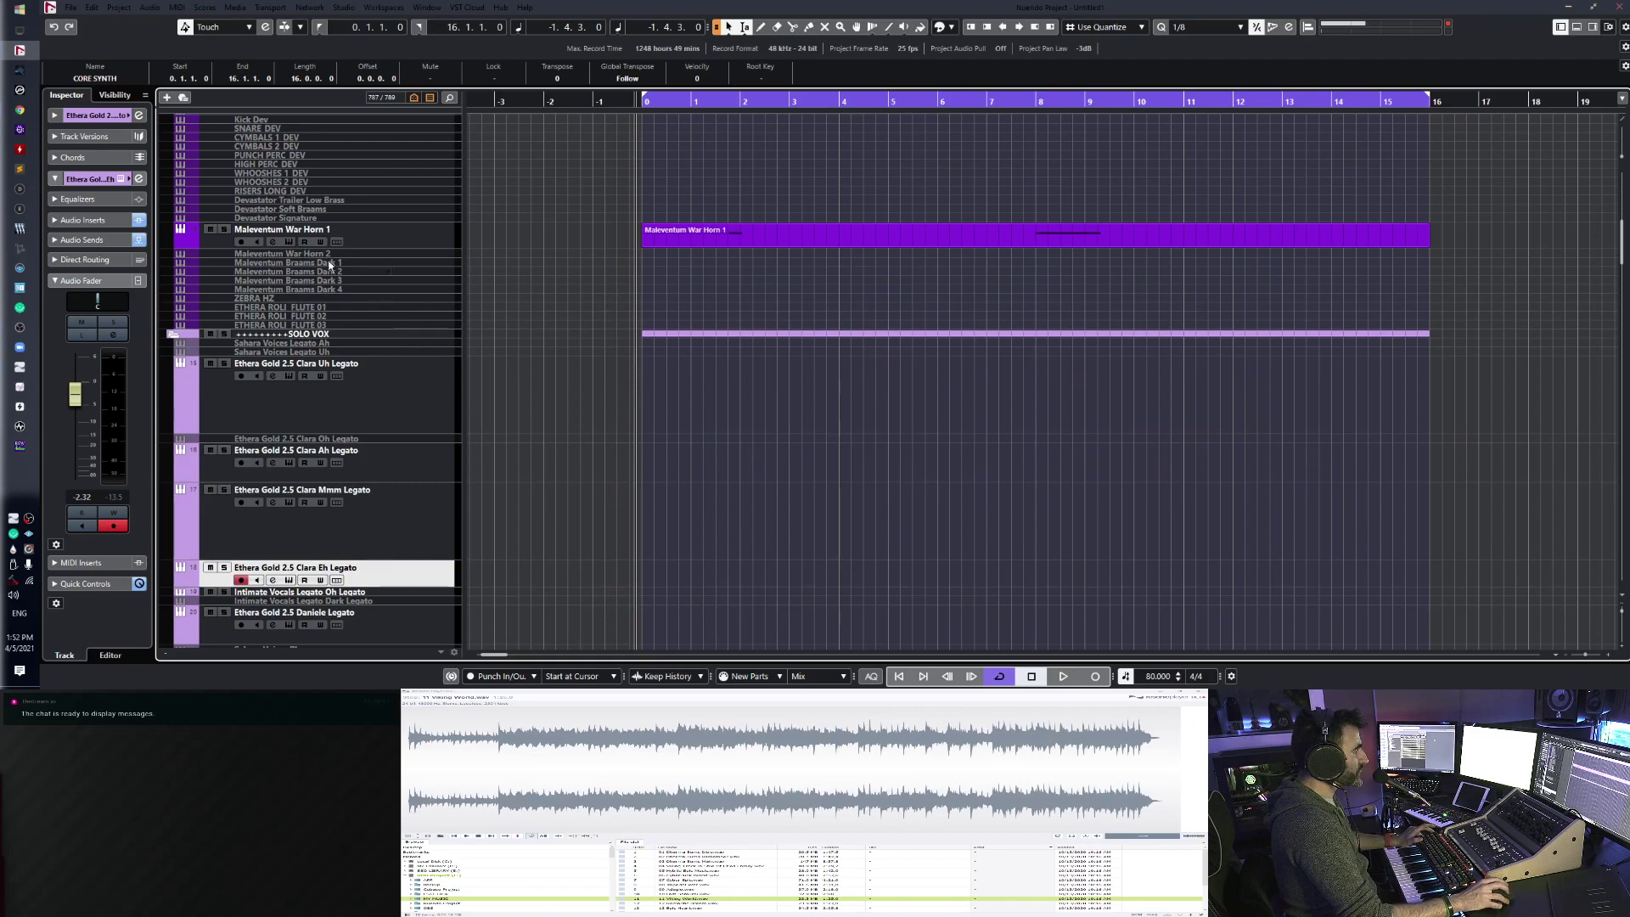
left_click(289, 242)
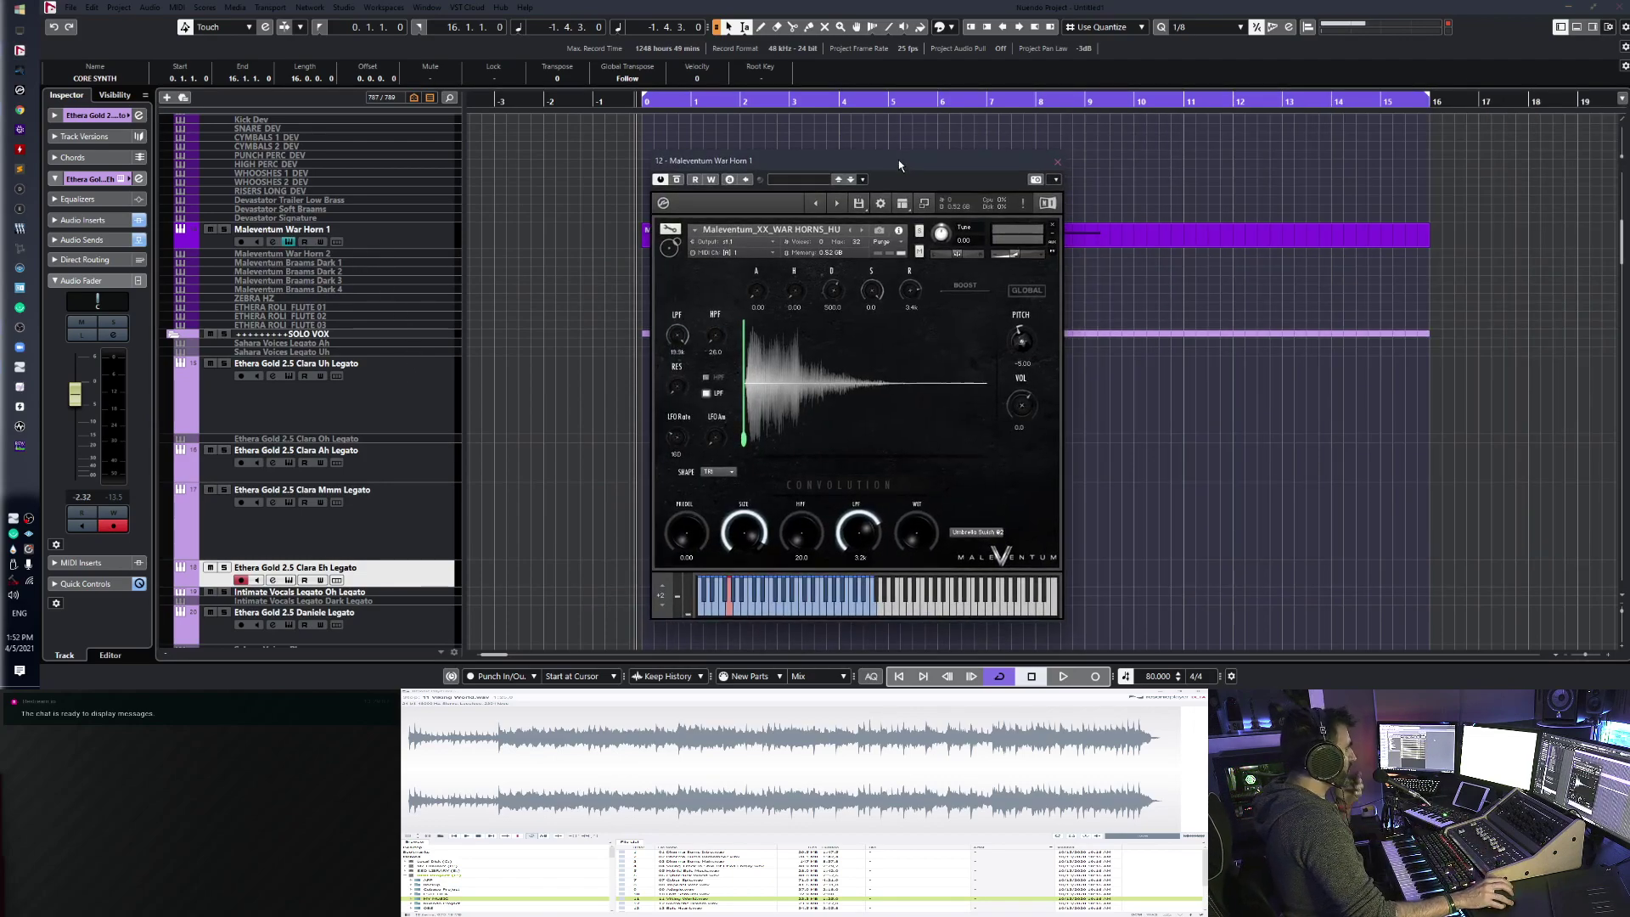
key("space")
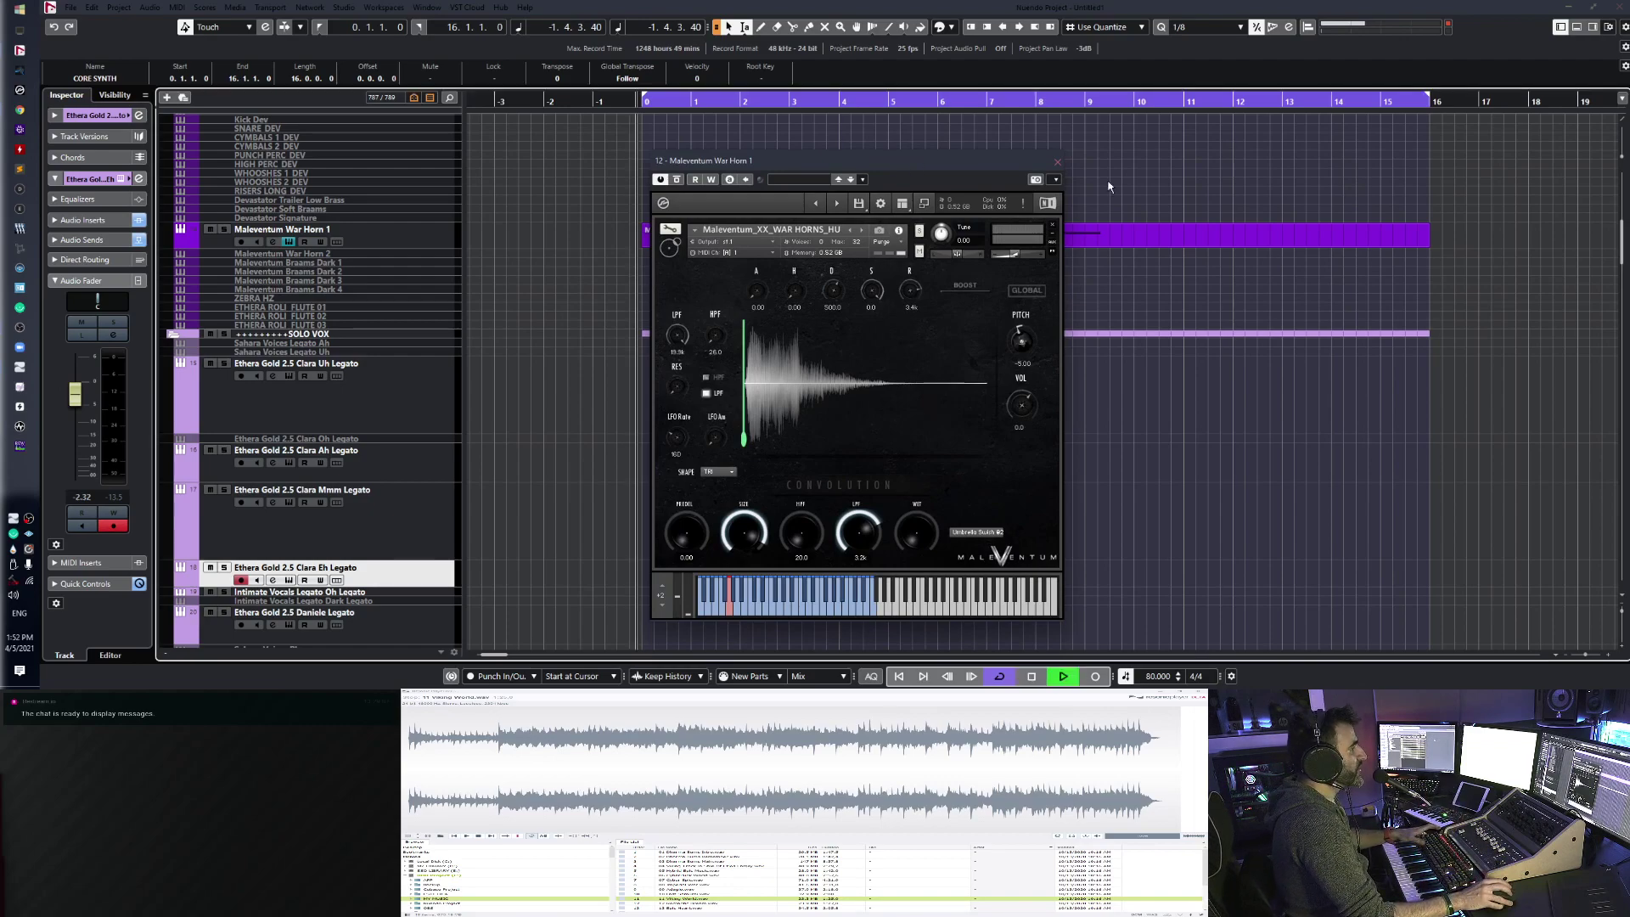
left_click(1057, 162)
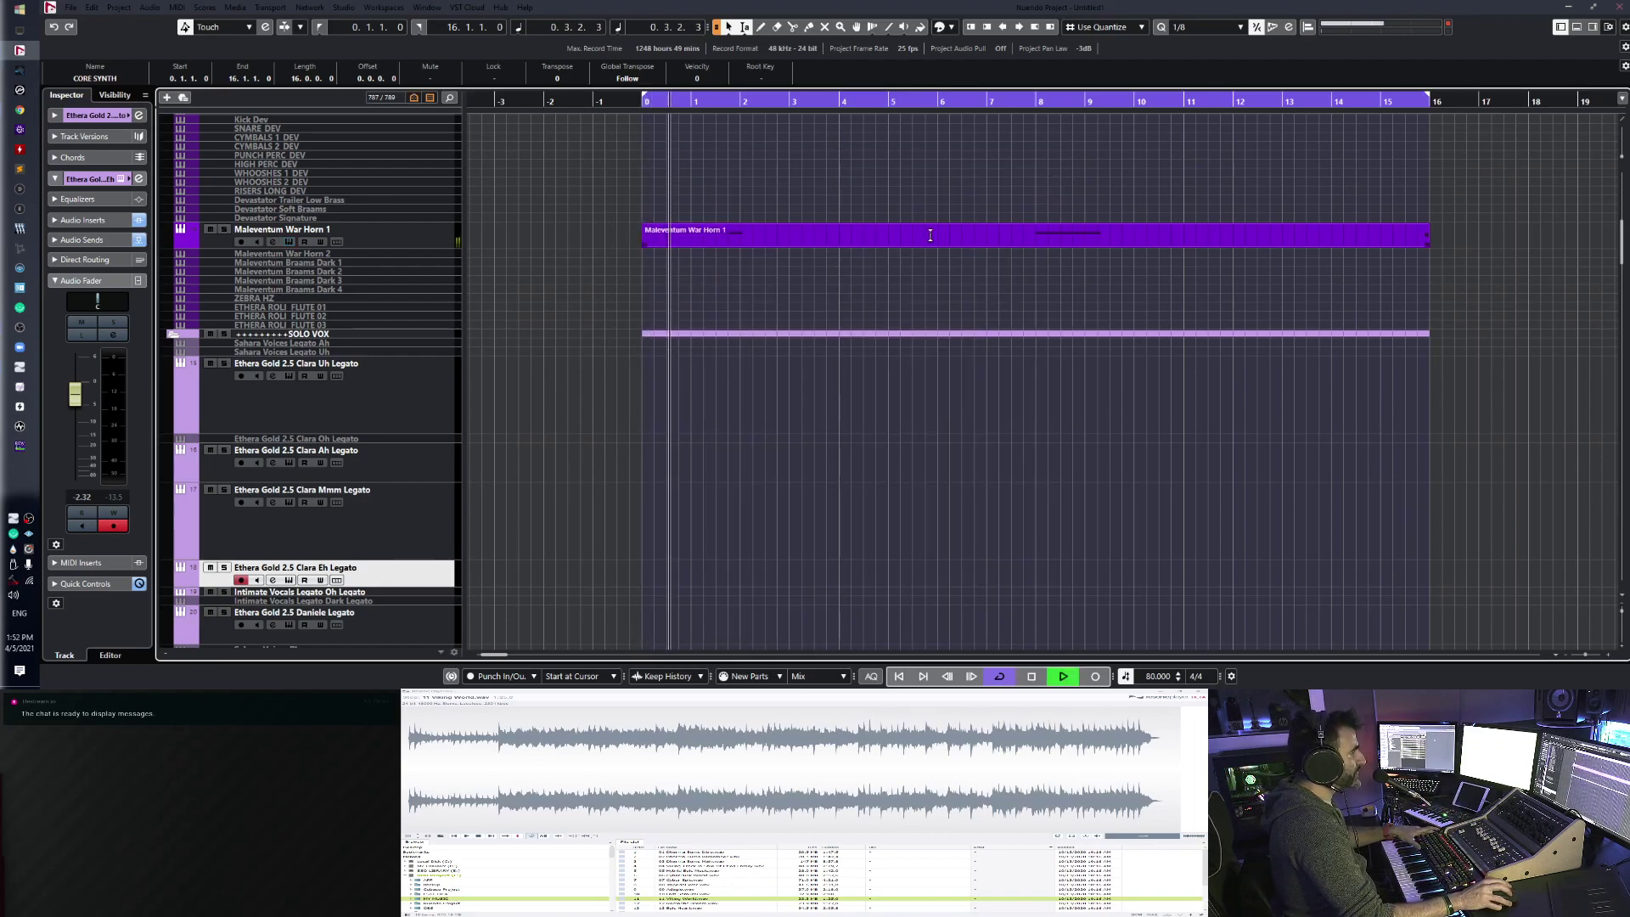
- Open the Ethera Gold 2.5 Clara Eh Legato instrument, stop playback and move its window clear of the track list
scroll(487, 392, "down", 3)
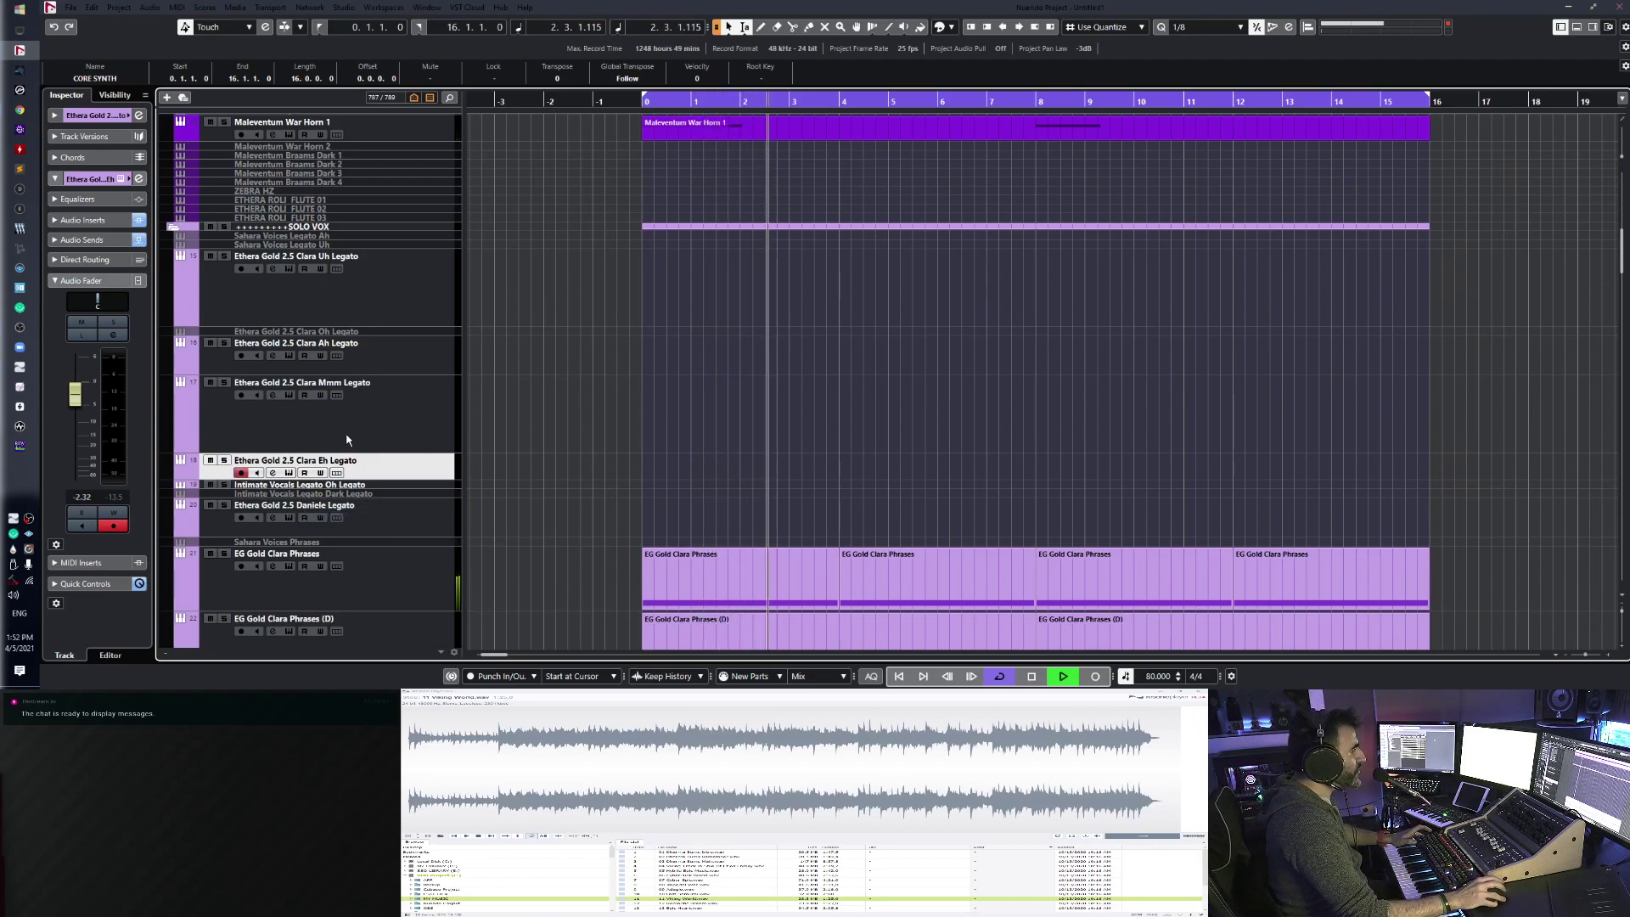
left_click(289, 473)
key("space")
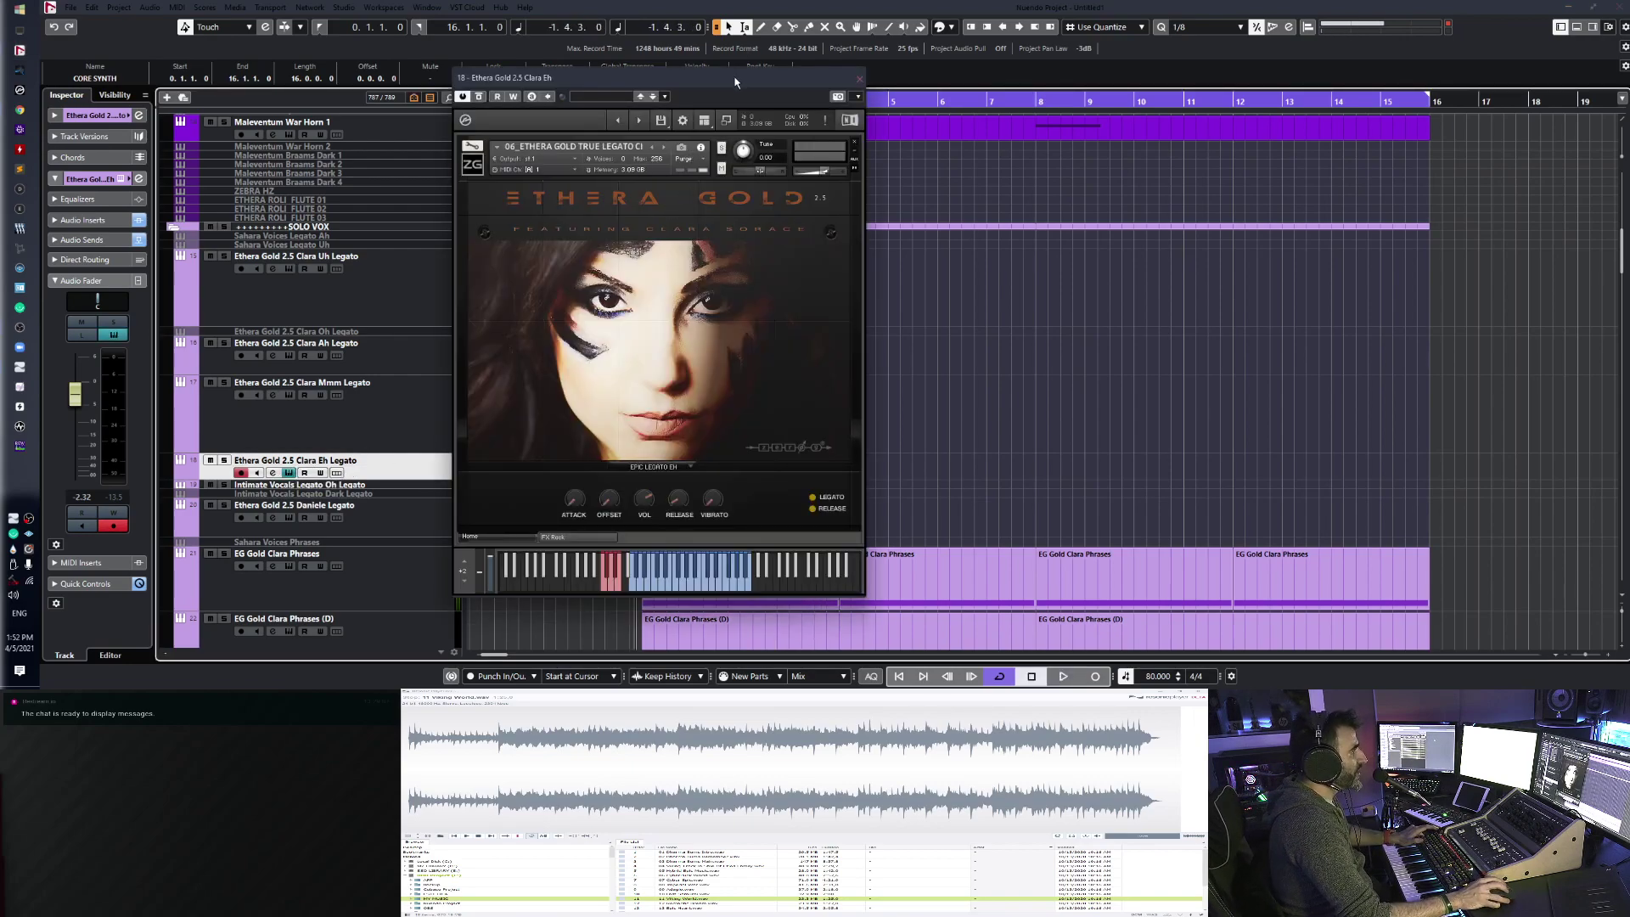
left_click_drag(741, 77, 1009, 104)
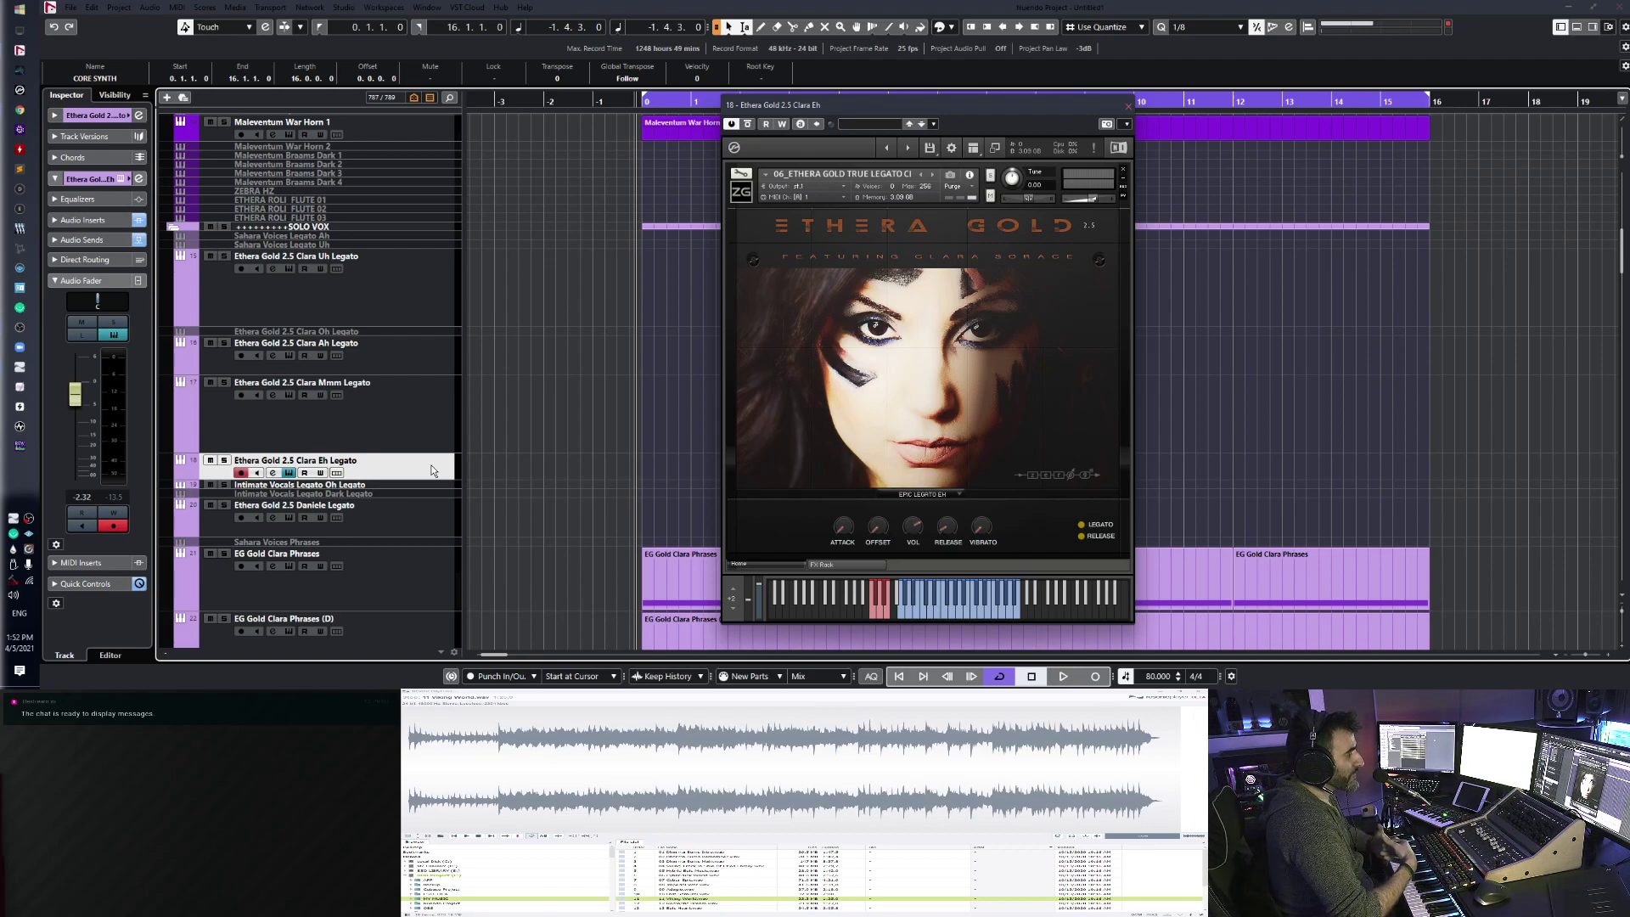
- Review the Clara Eh Legato track's Virtual Mix Rack insert, close it and show the track's audio sends
left_click(106, 221)
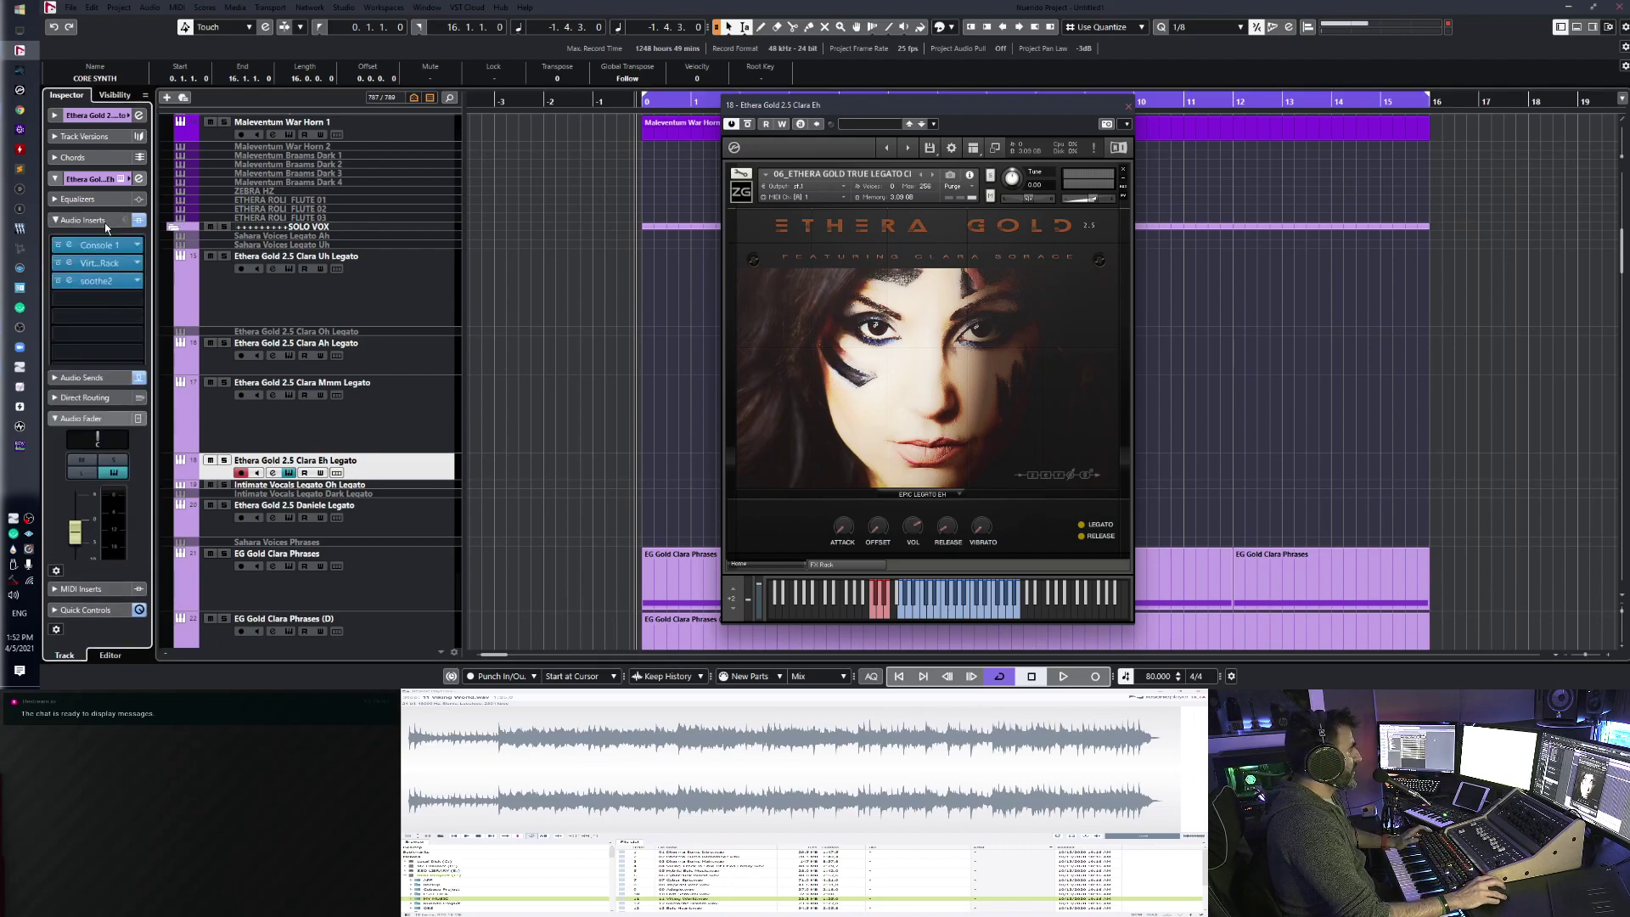
left_click(71, 263)
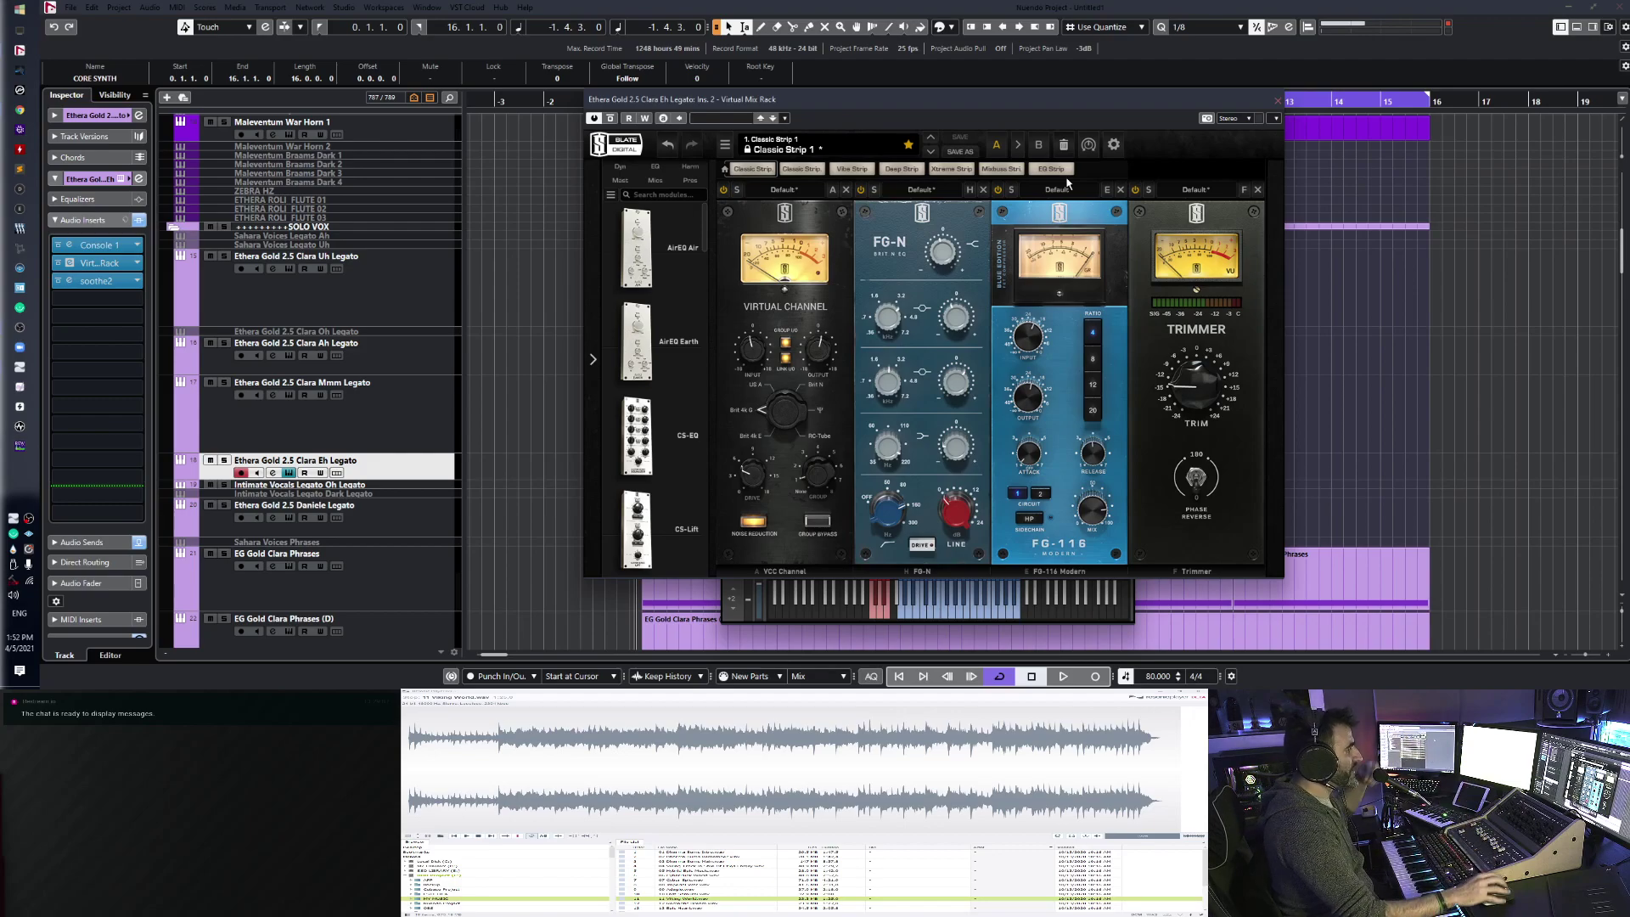
left_click(1277, 100)
left_click(82, 220)
left_click(81, 240)
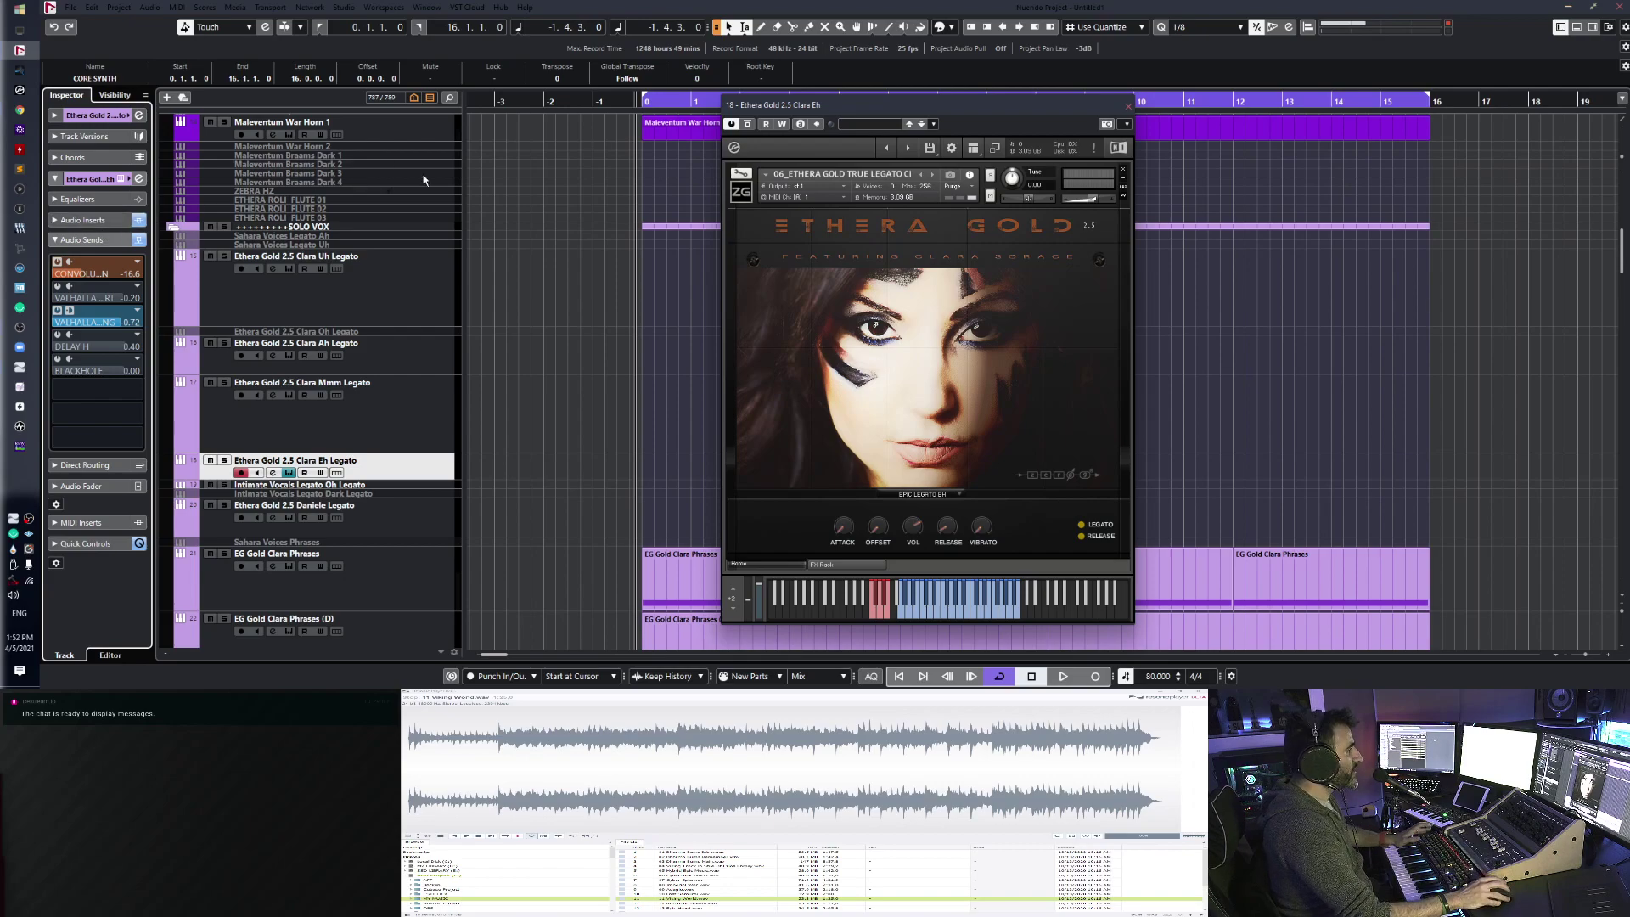
- Increase the height of the Clara Eh Legato track and start project playback
left_click(625, 104)
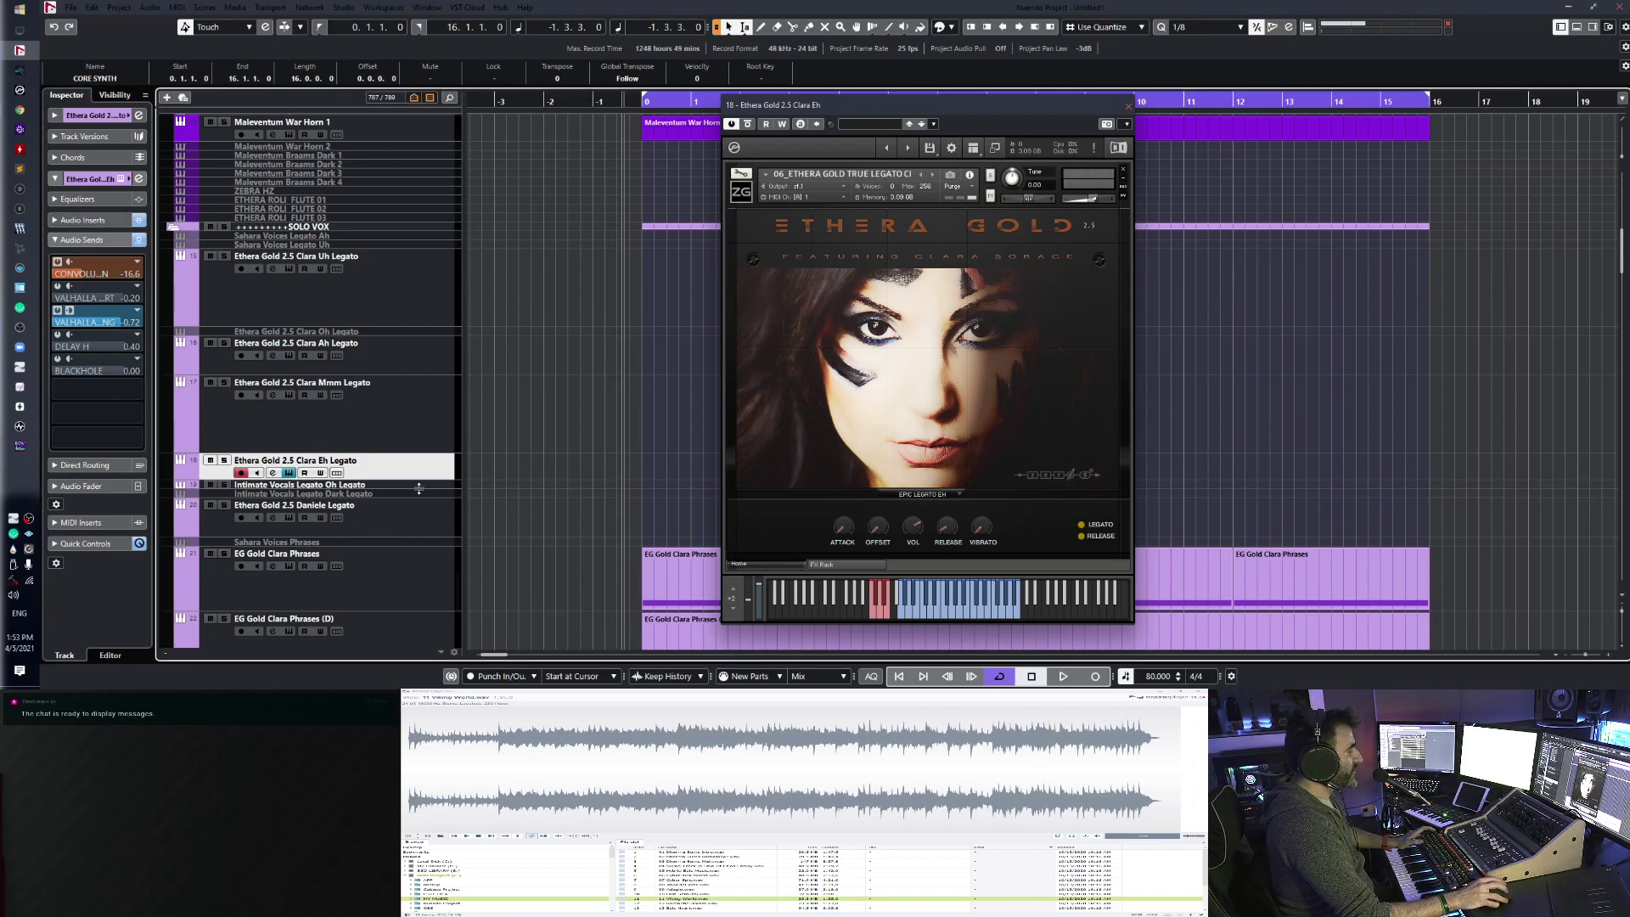
left_click_drag(421, 482, 422, 508)
key("space")
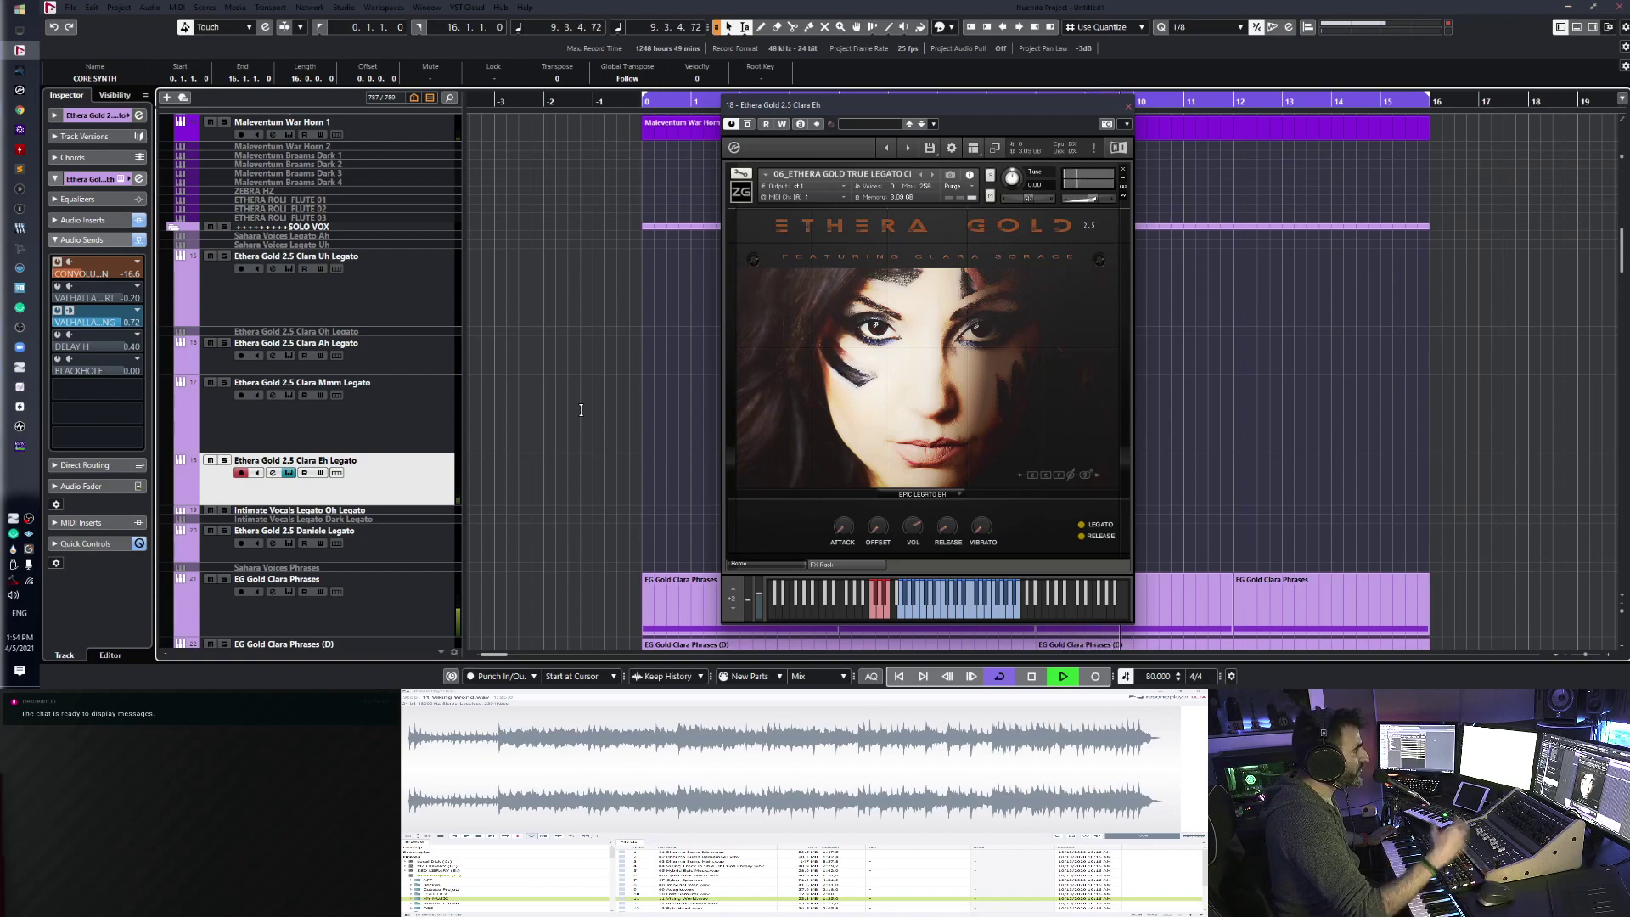
- Show the Clara Eh Legato track's inserts, inspect its Console 1 channel strip and close it
left_click(85, 220)
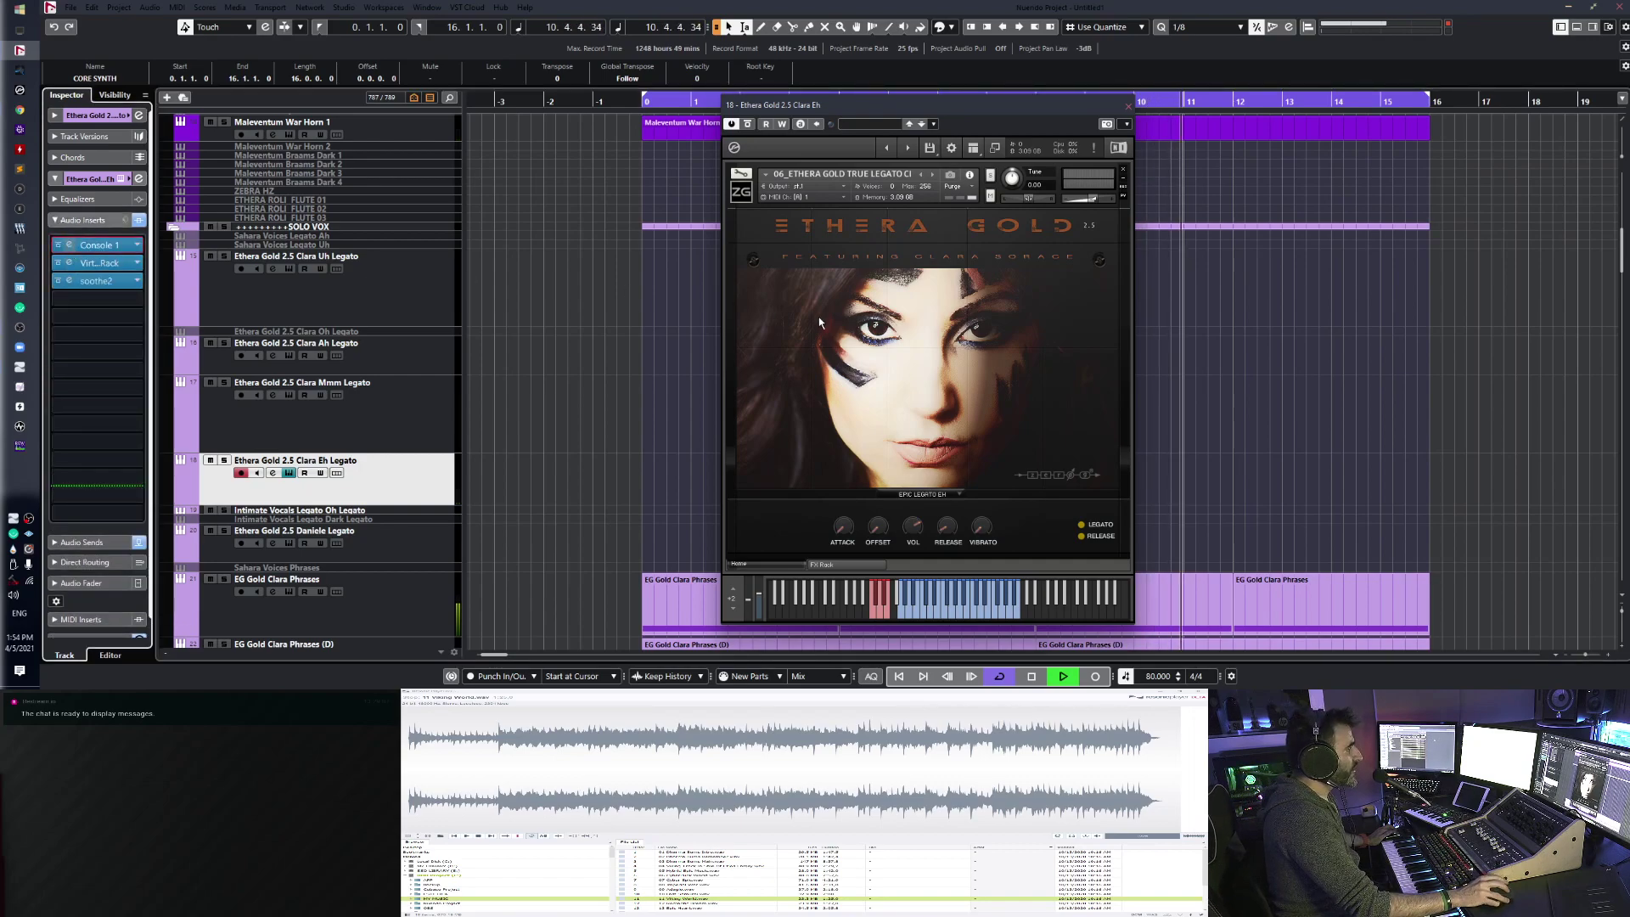
left_click(96, 244)
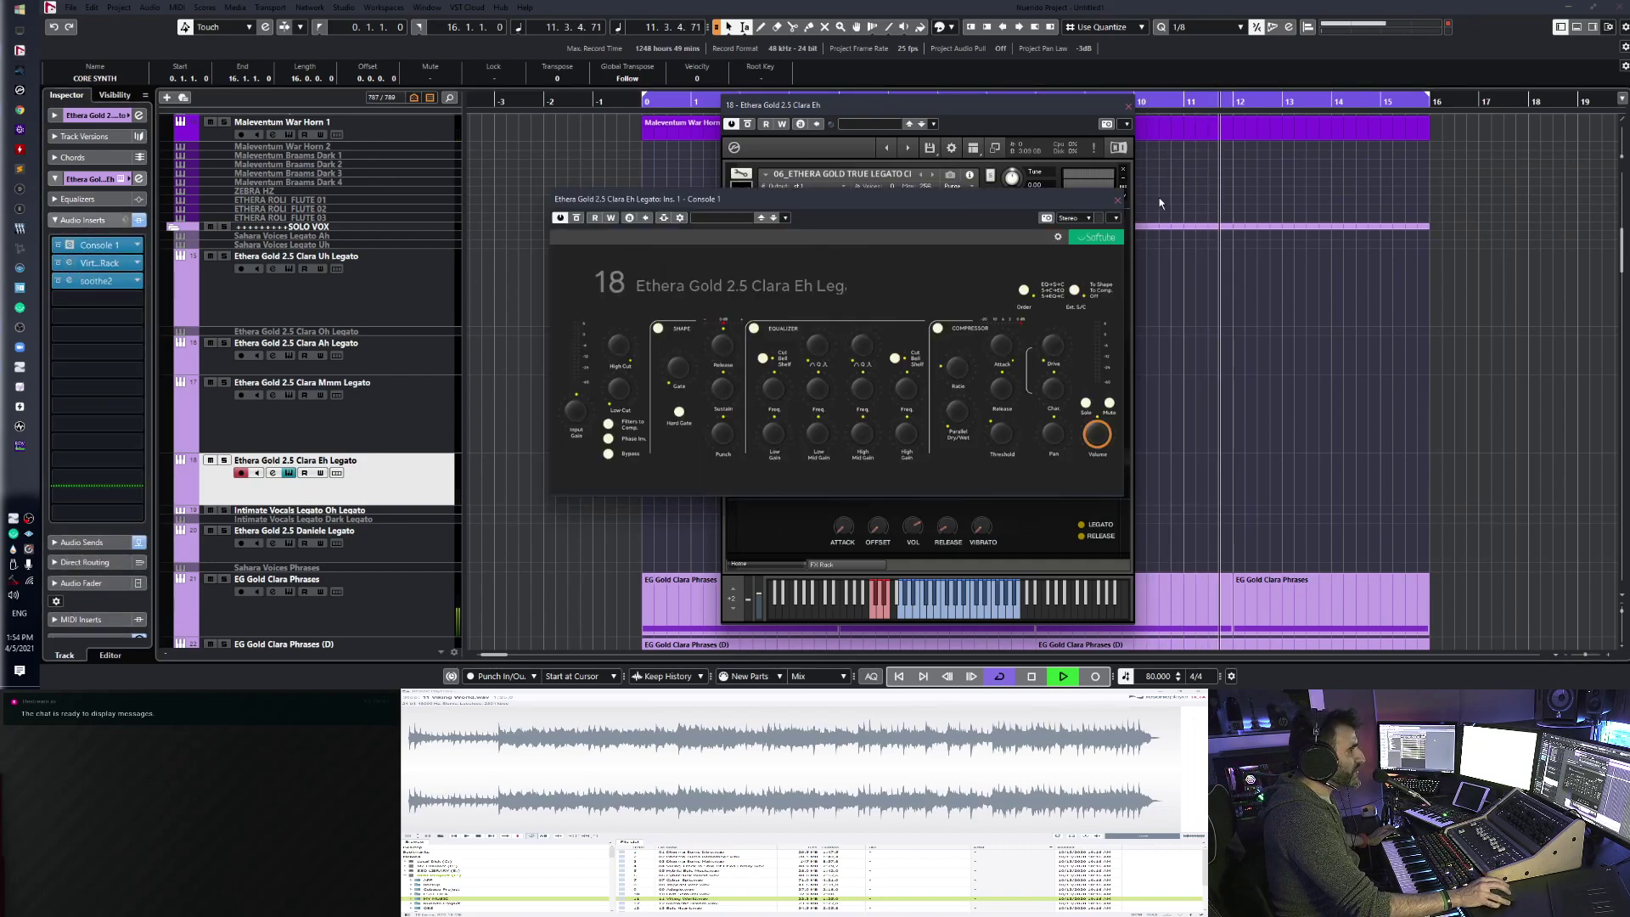
left_click(1117, 201)
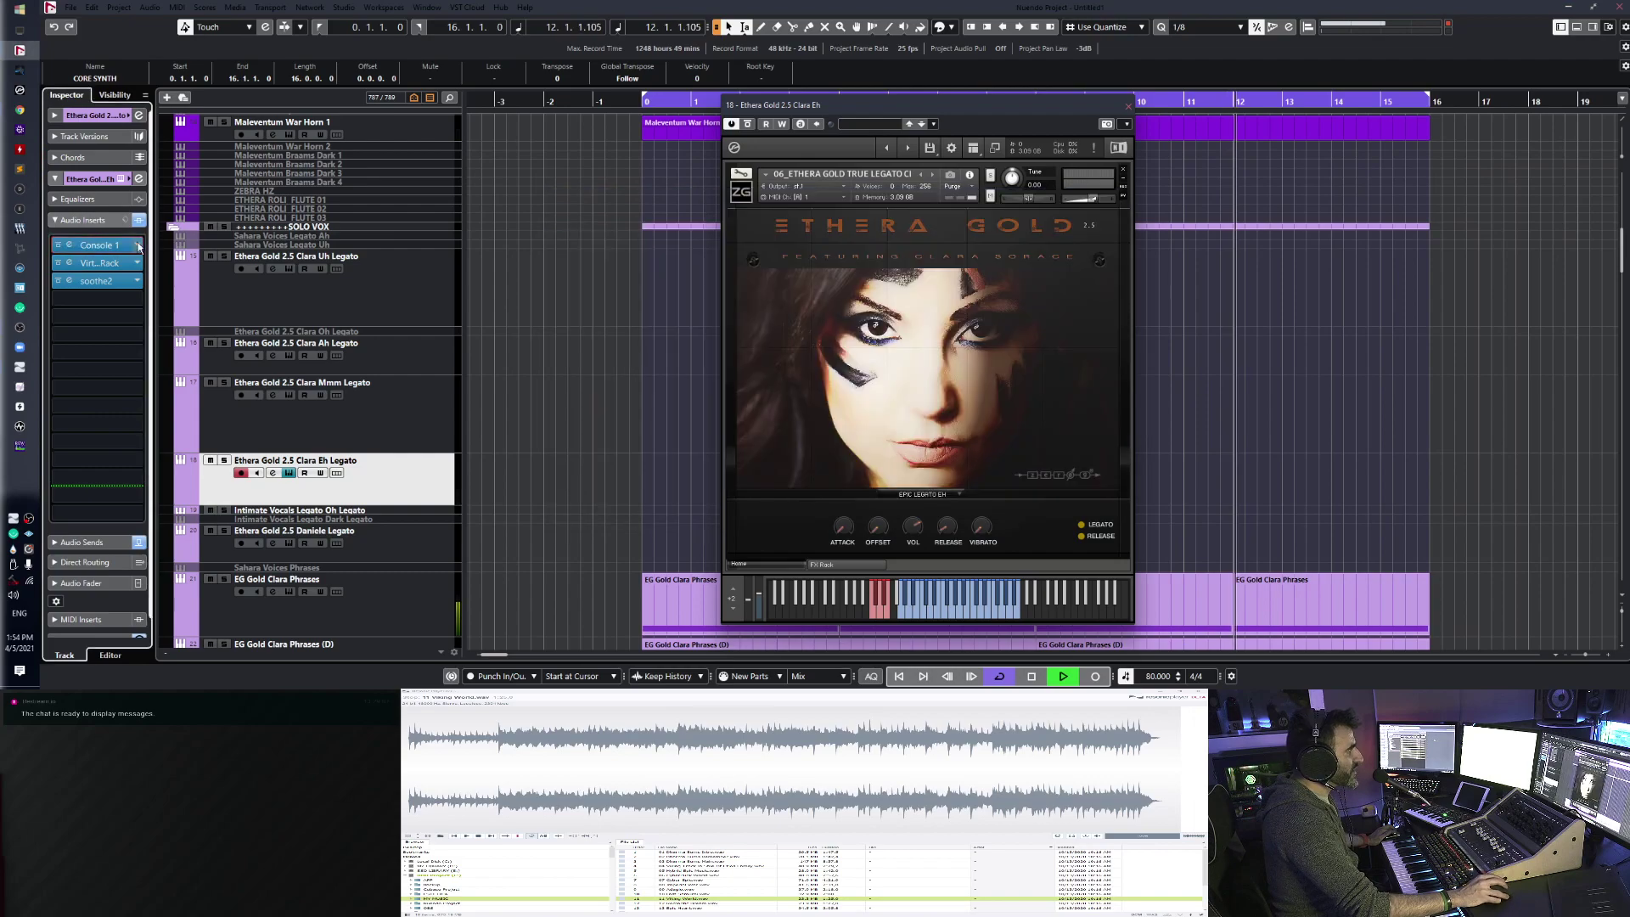
- Examine the FG-N and FG-116 modules in the Clara Eh Legato track's Virtual Mix Rack during playback, and close the rack
left_click(71, 267)
left_click(72, 267)
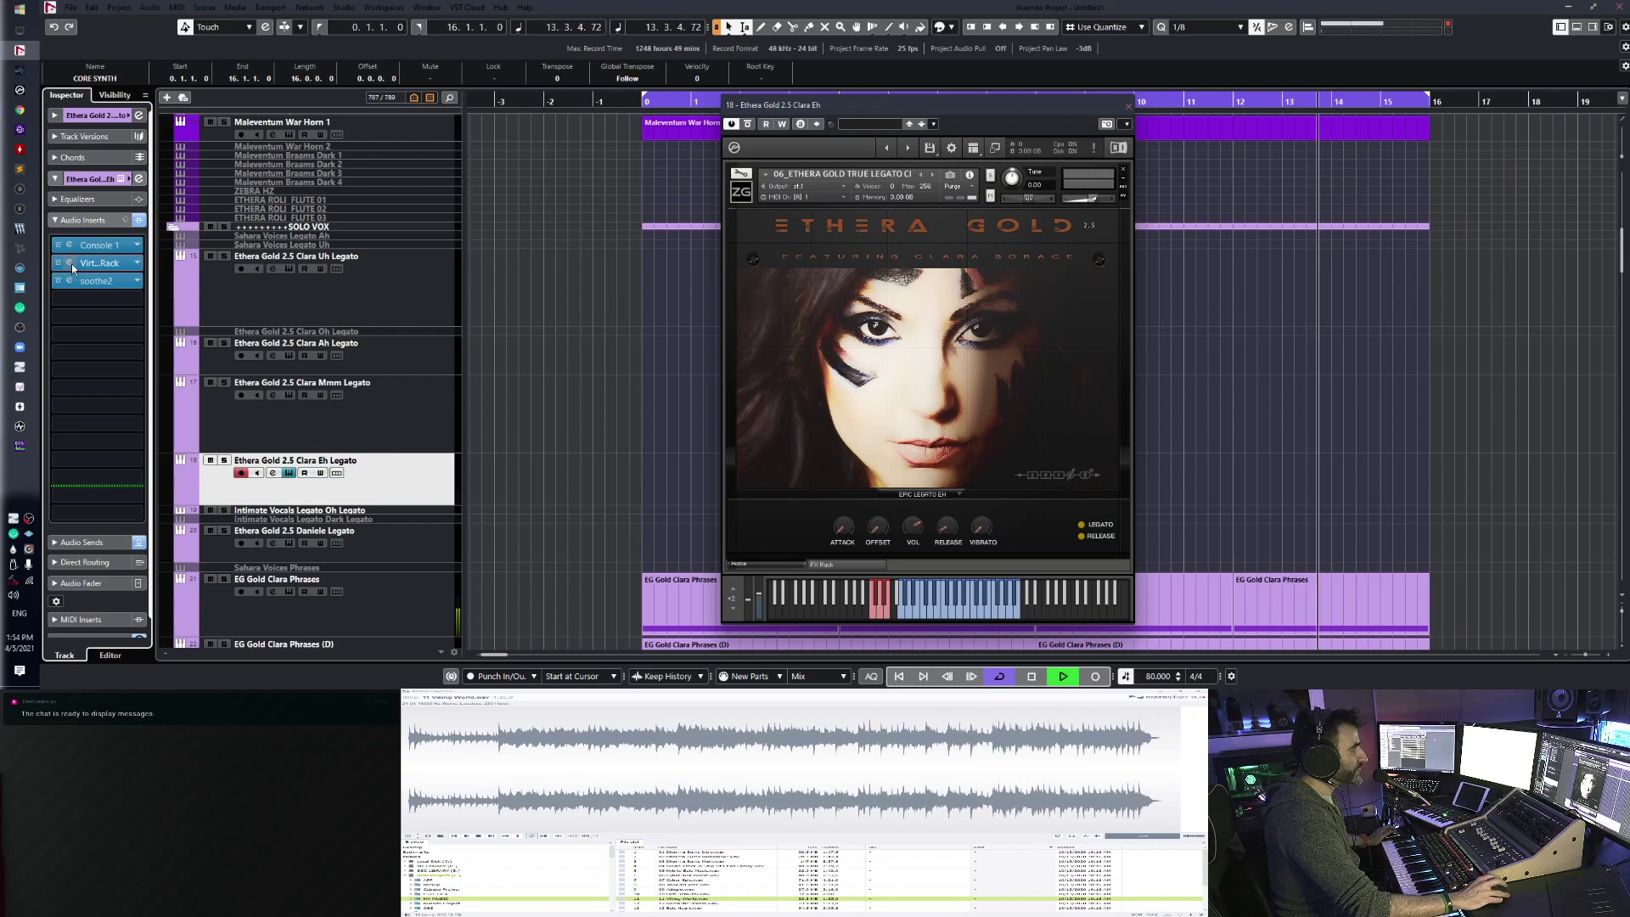
left_click(72, 264)
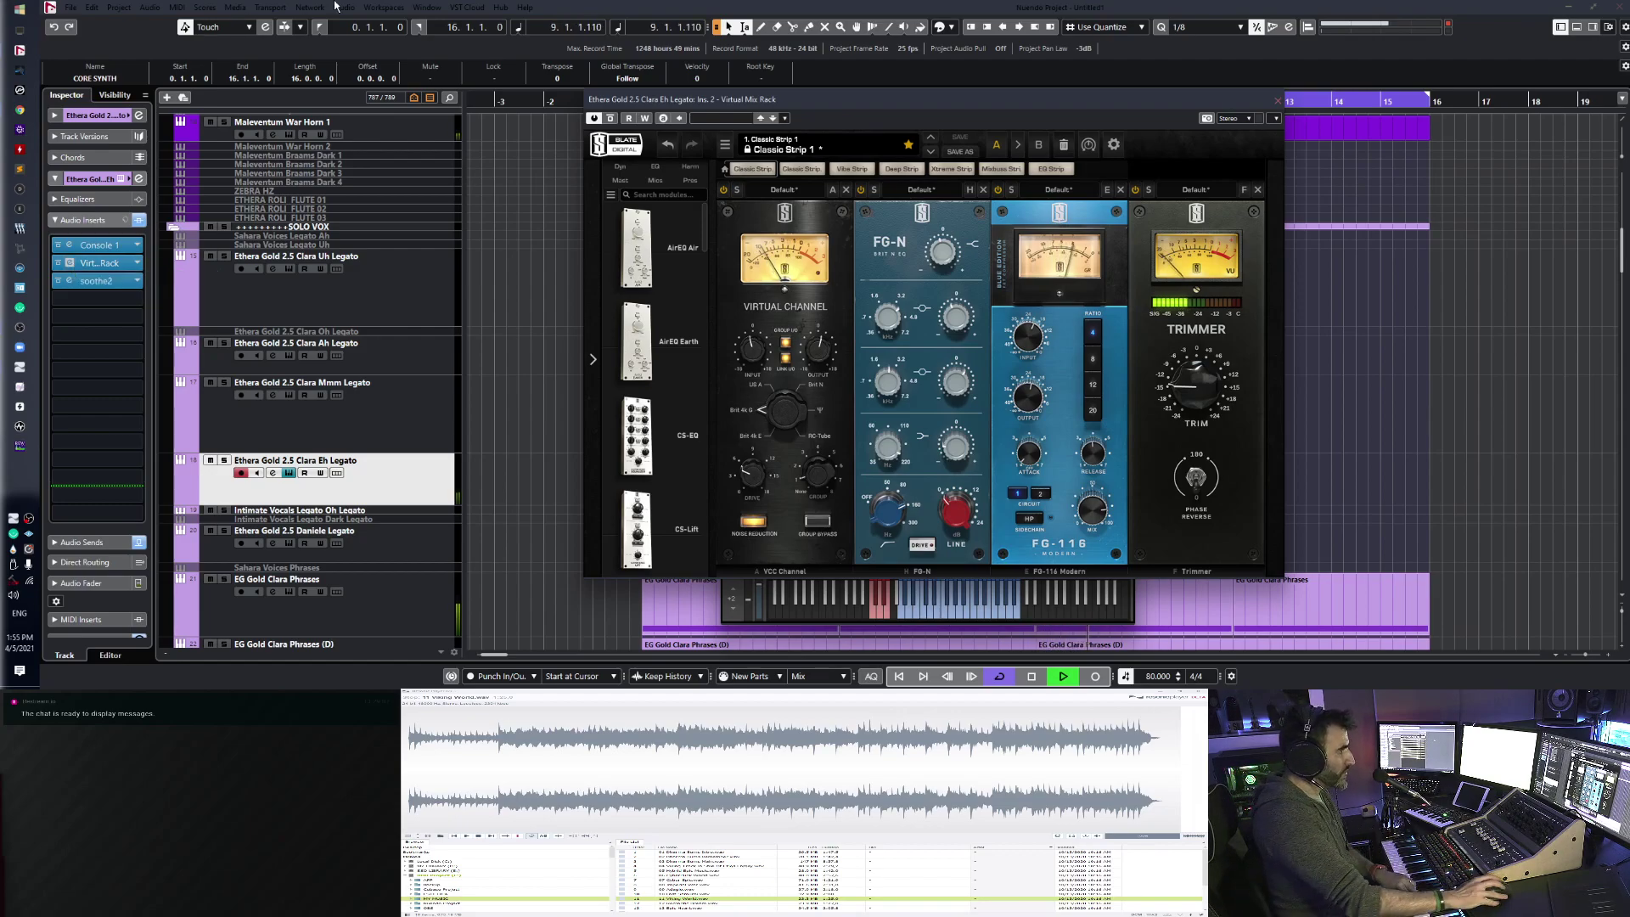
mouse_move(940, 260)
mouse_move(1040, 397)
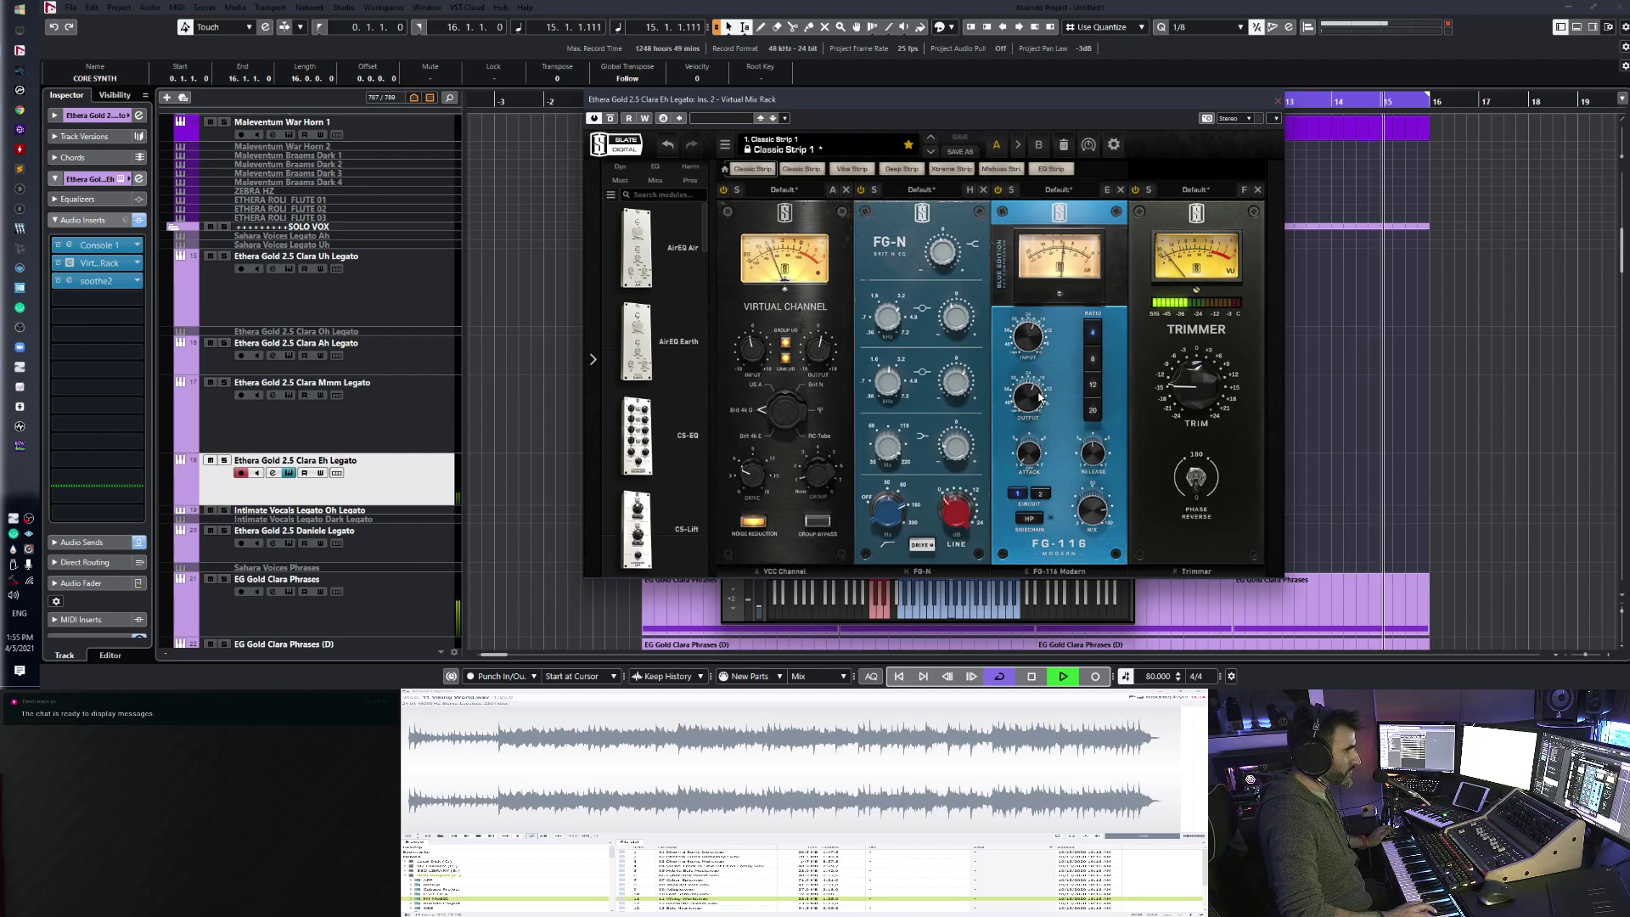
left_click(1277, 100)
- Select the Ethera Gold 2.5 Clara Mmm Legato track
left_click(368, 418)
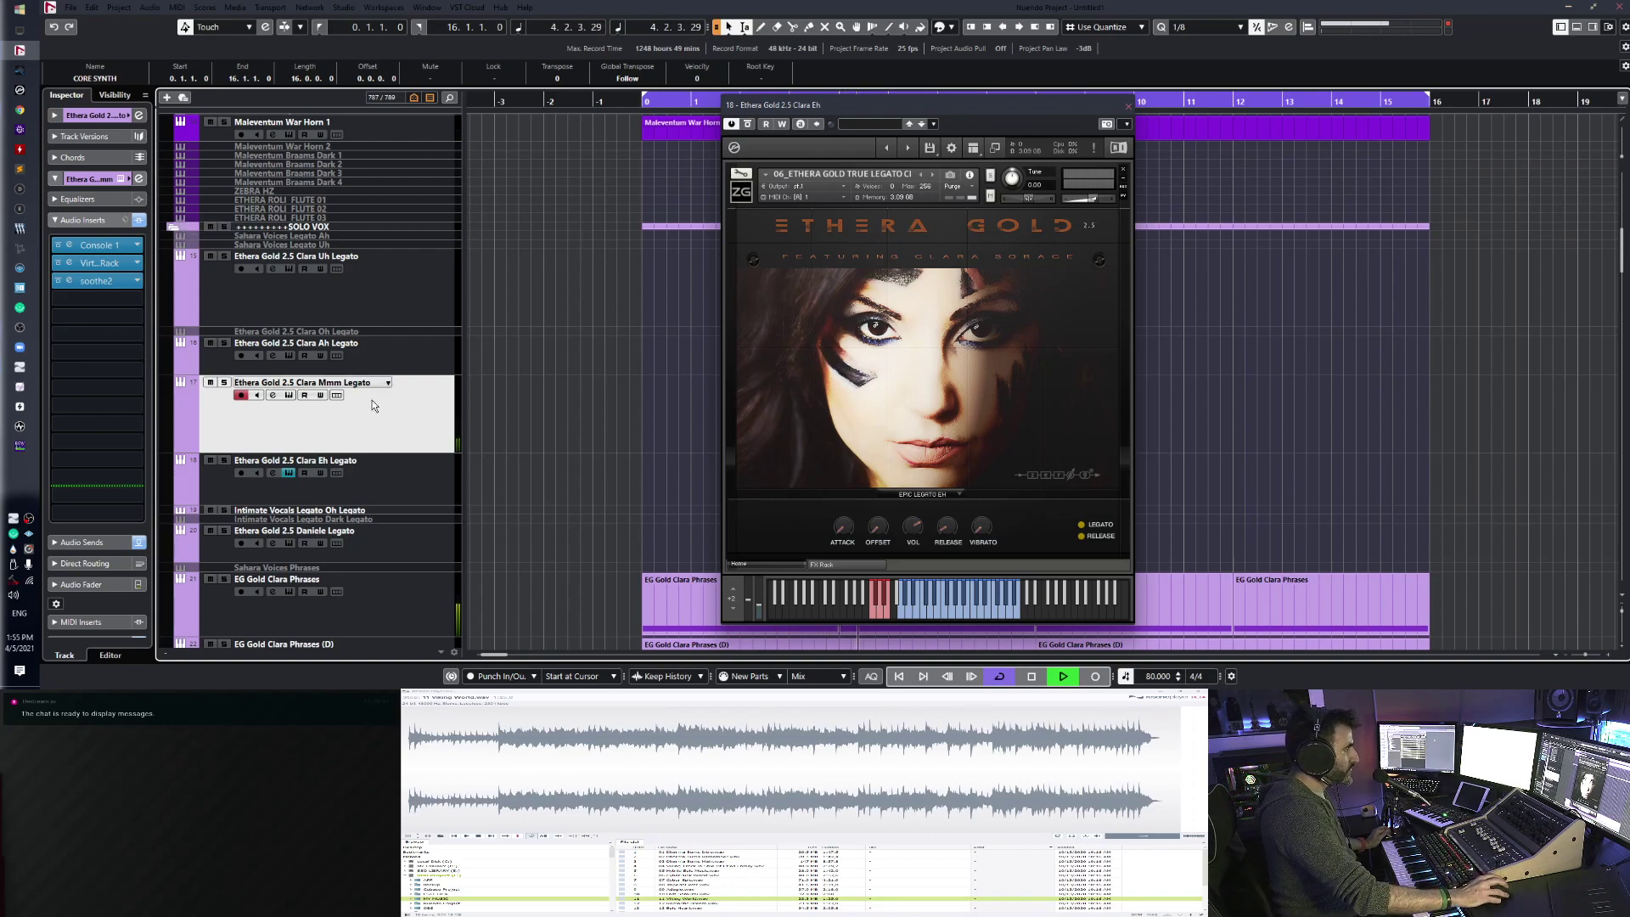
- Open the Clara Mmm Legato track's instrument and audition it over the backing, stopping and restarting playback, and finish with playback stopped
left_click(289, 396)
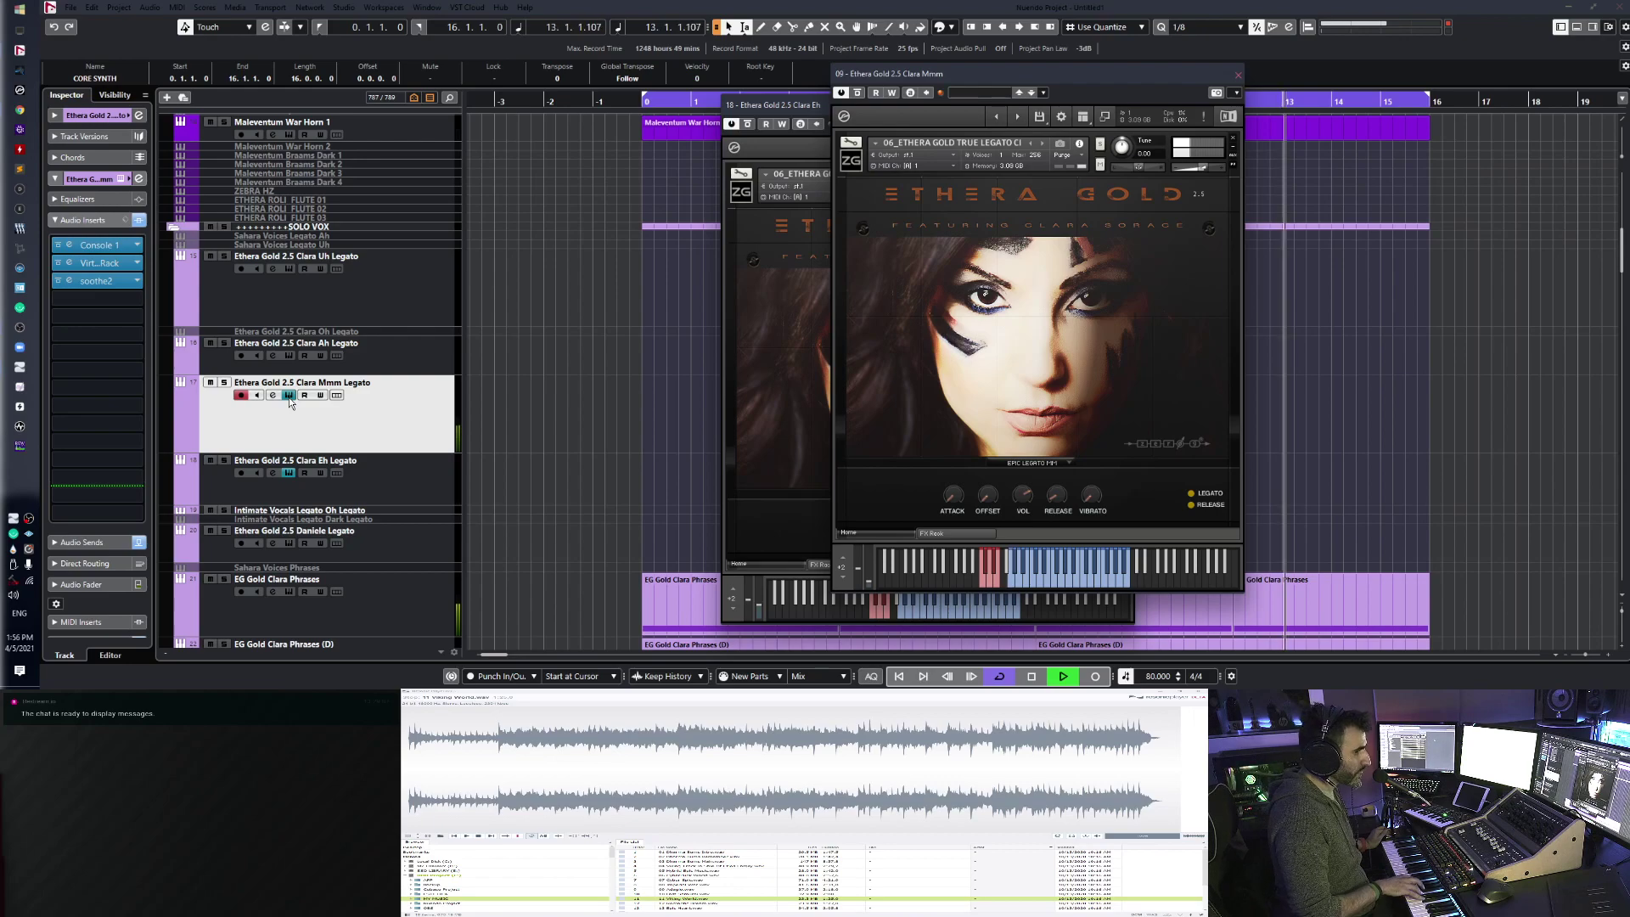
key("space")
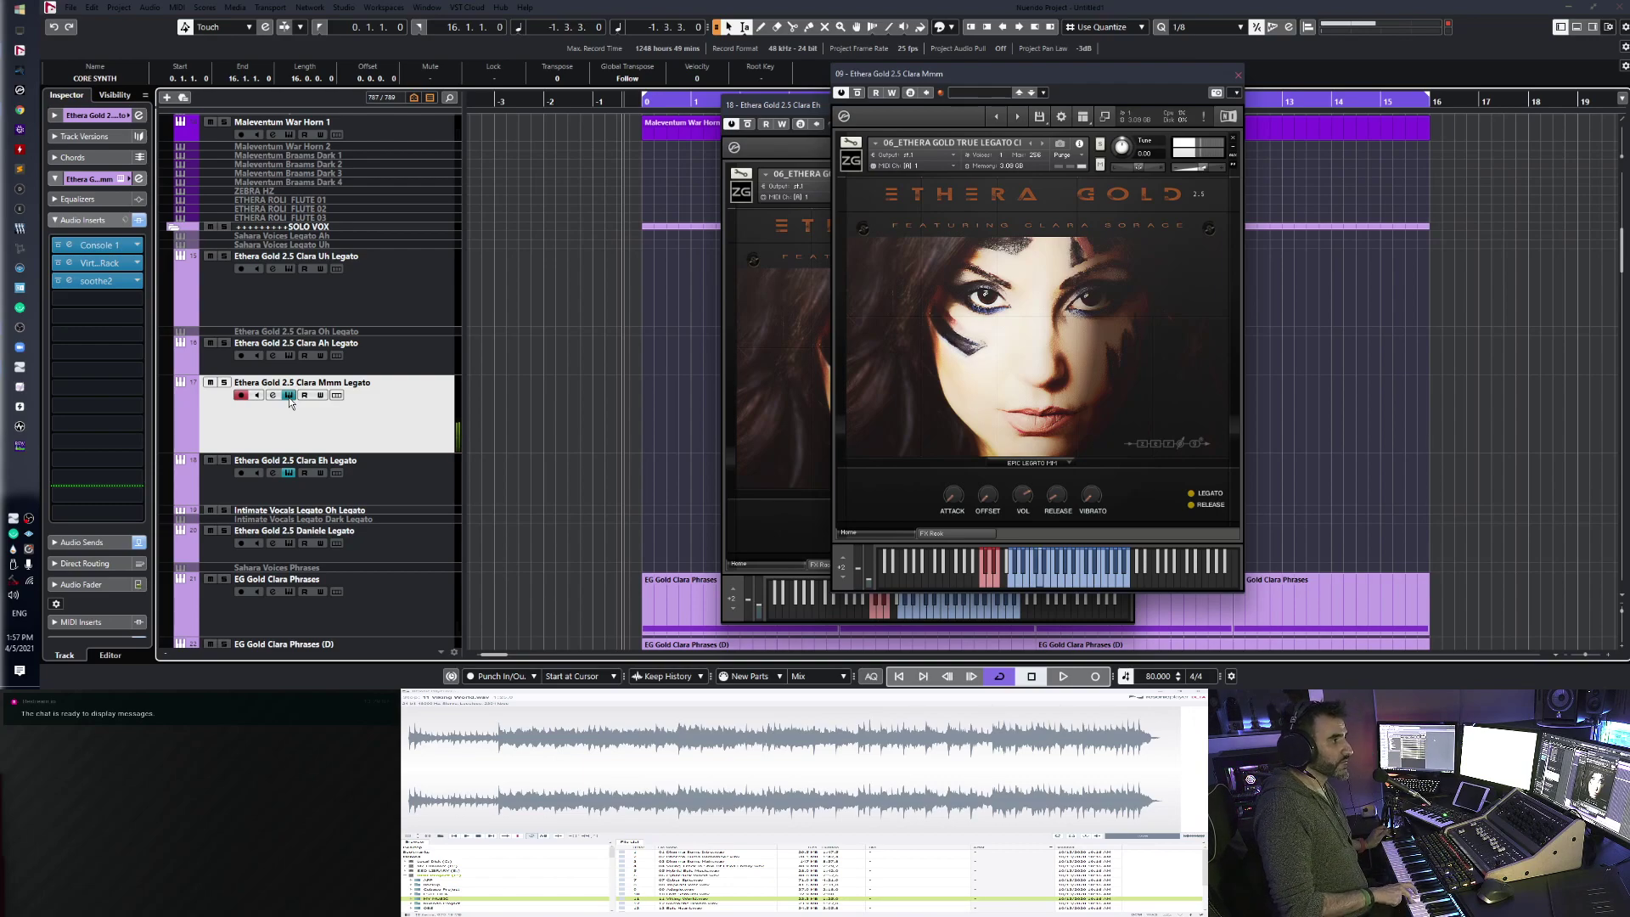
key("space")
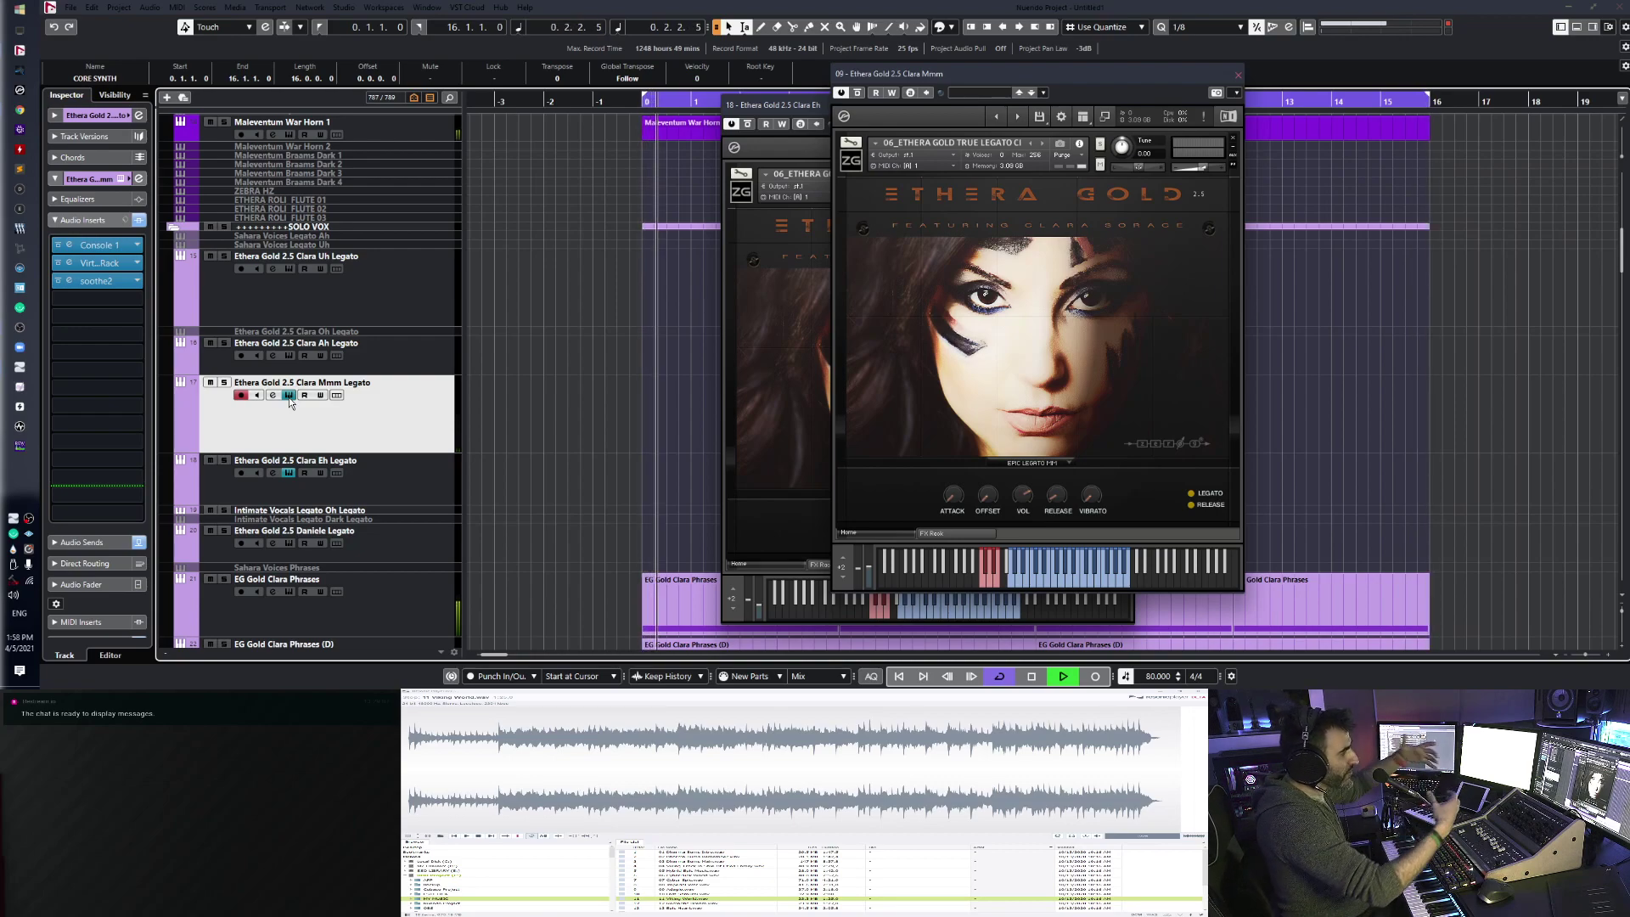
key("space")
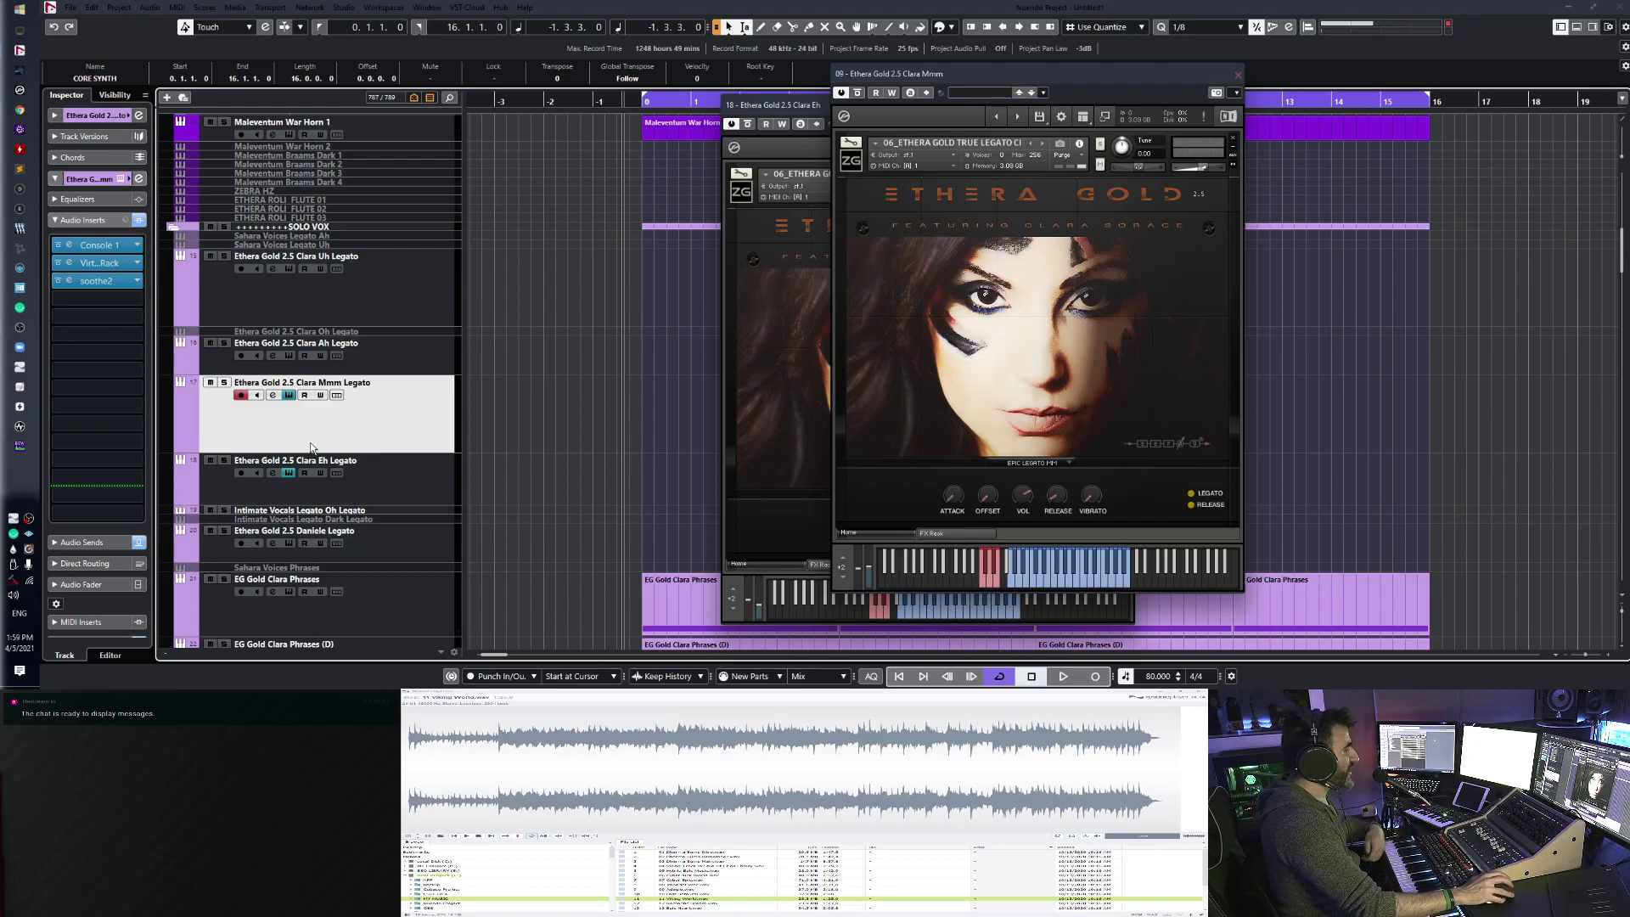
- Disarm recording on the Clara Mmm Legato track and close the Clara Mmm and Clara Eh instrument windows
left_click(241, 396)
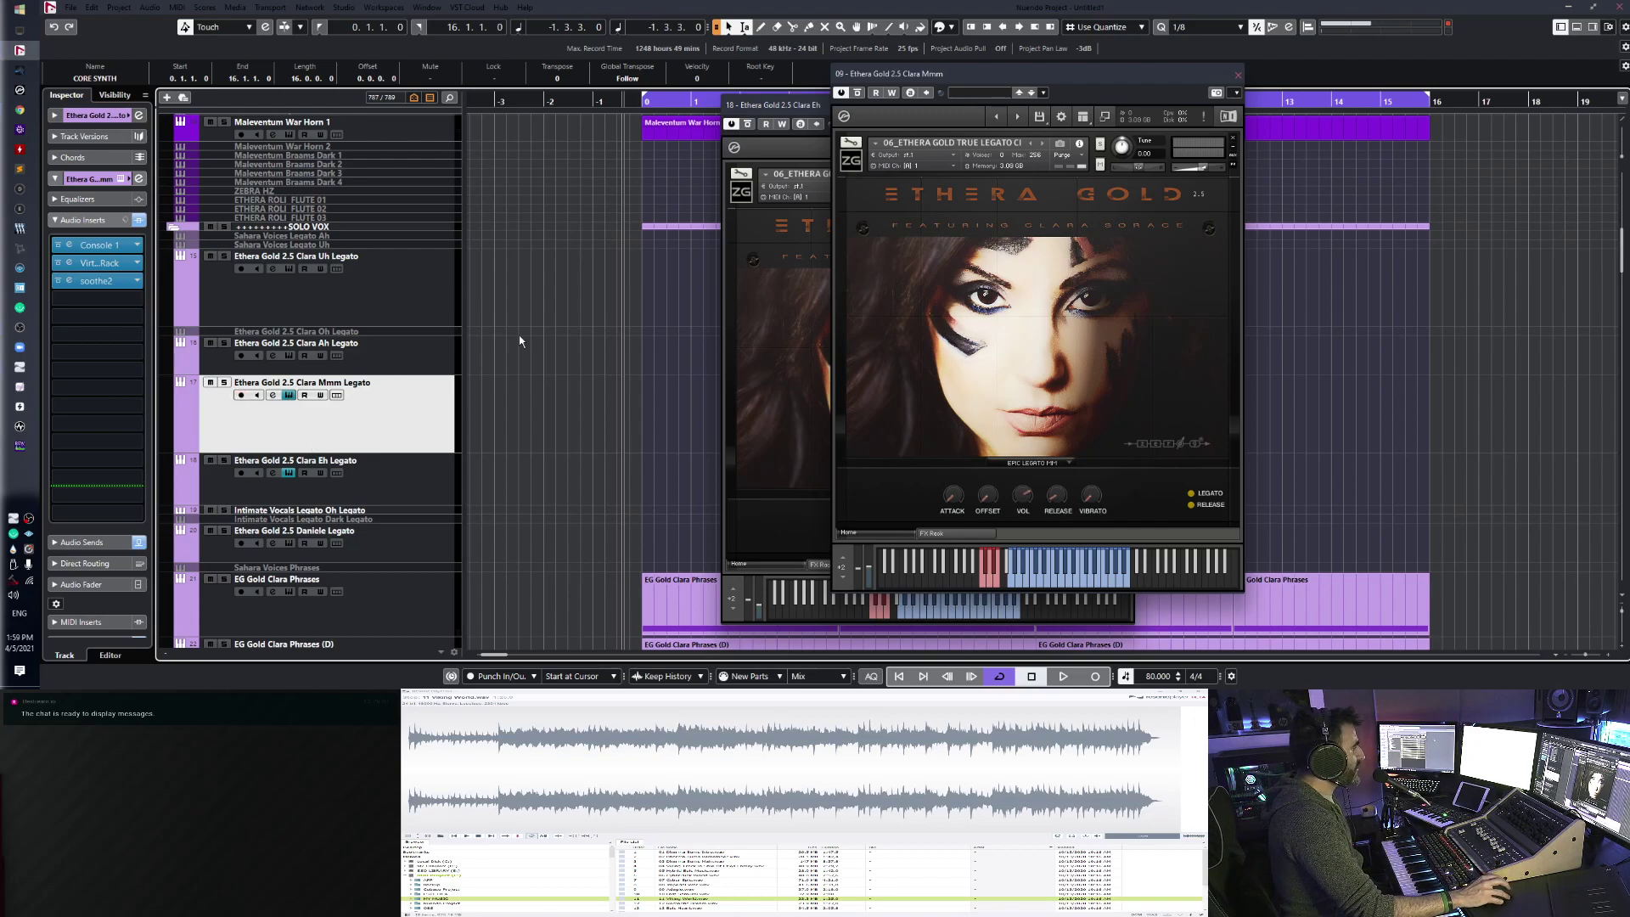
left_click(1238, 73)
left_click(1131, 109)
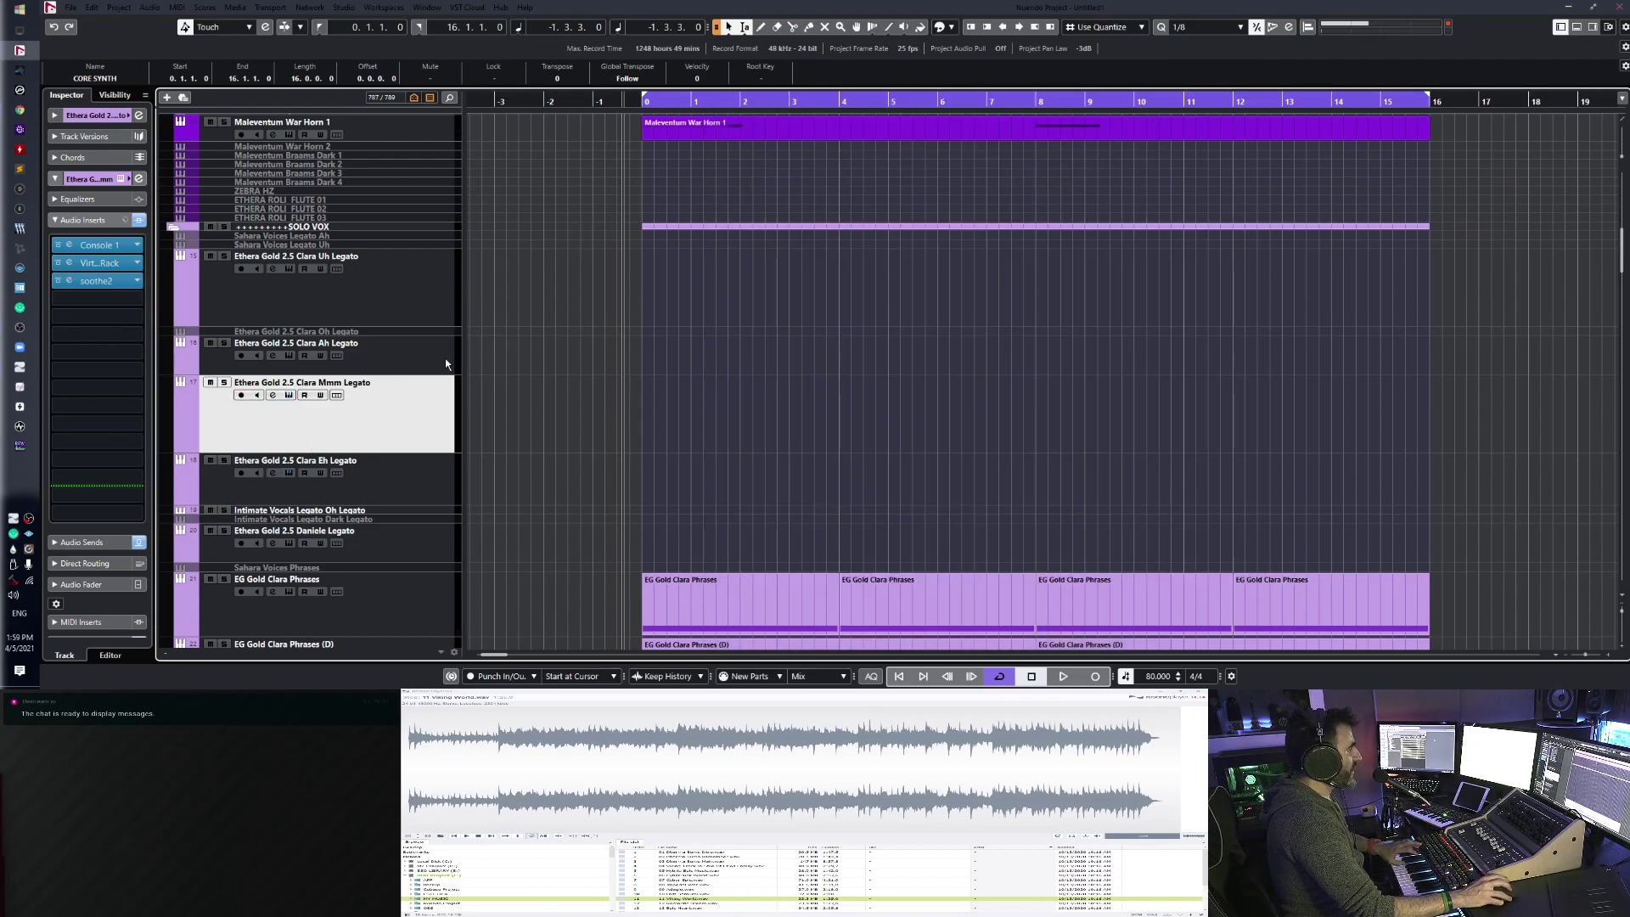
- Select the Ethera Gold 2.5 Clara Ah Legato track, open its instrument and move the window clear of the track list
left_click(450, 358)
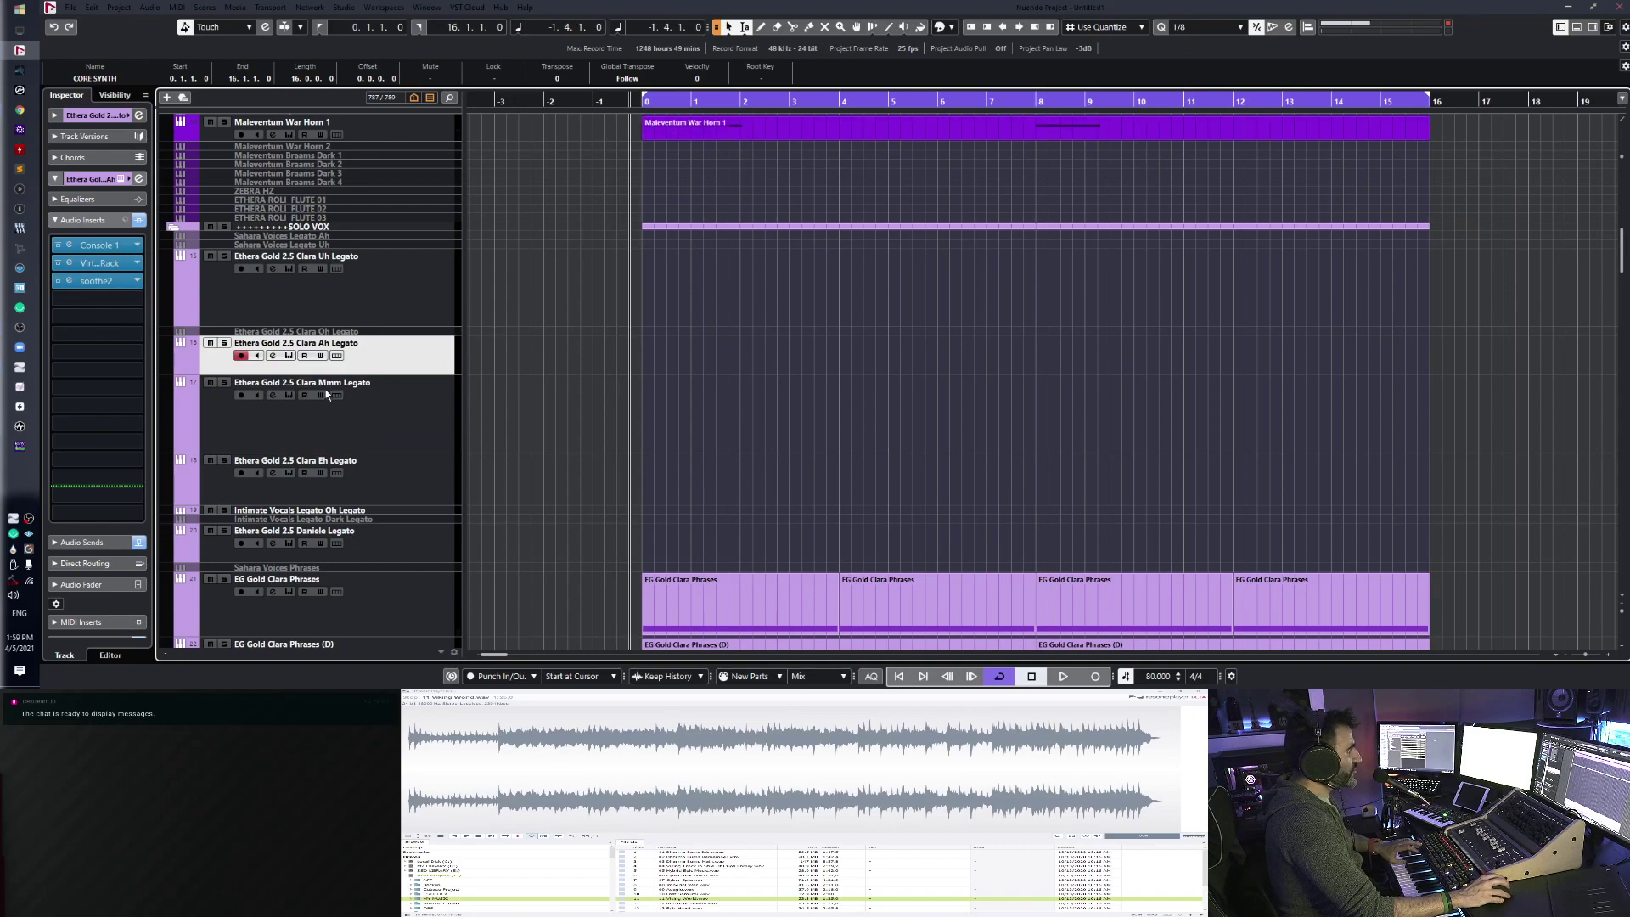
left_click(289, 355)
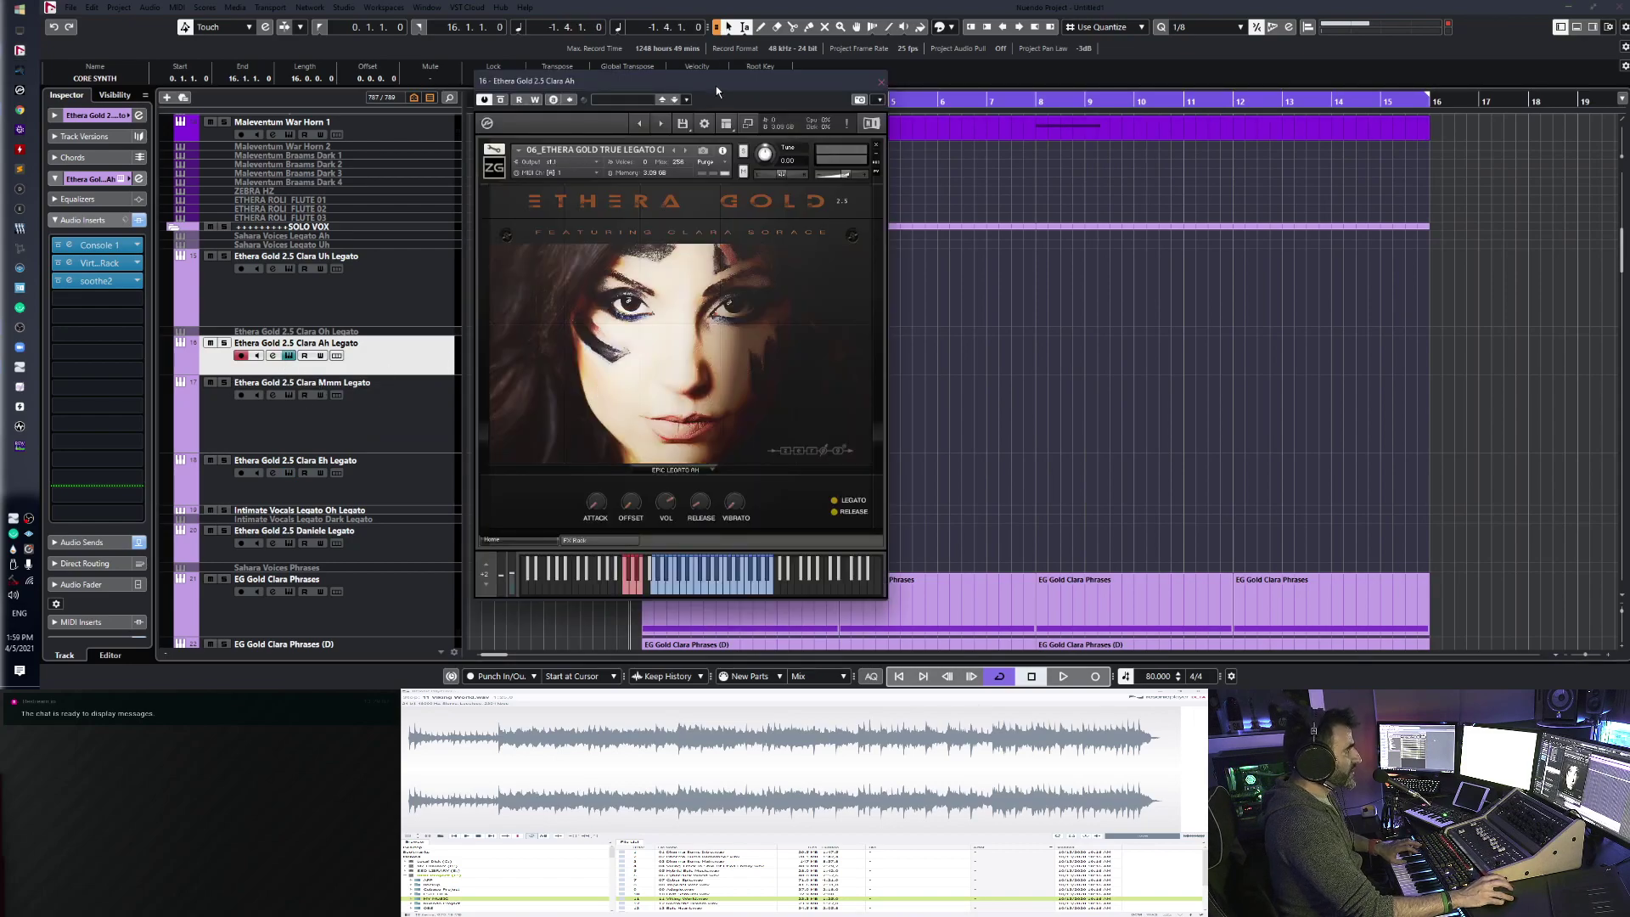
left_click_drag(715, 92, 1034, 96)
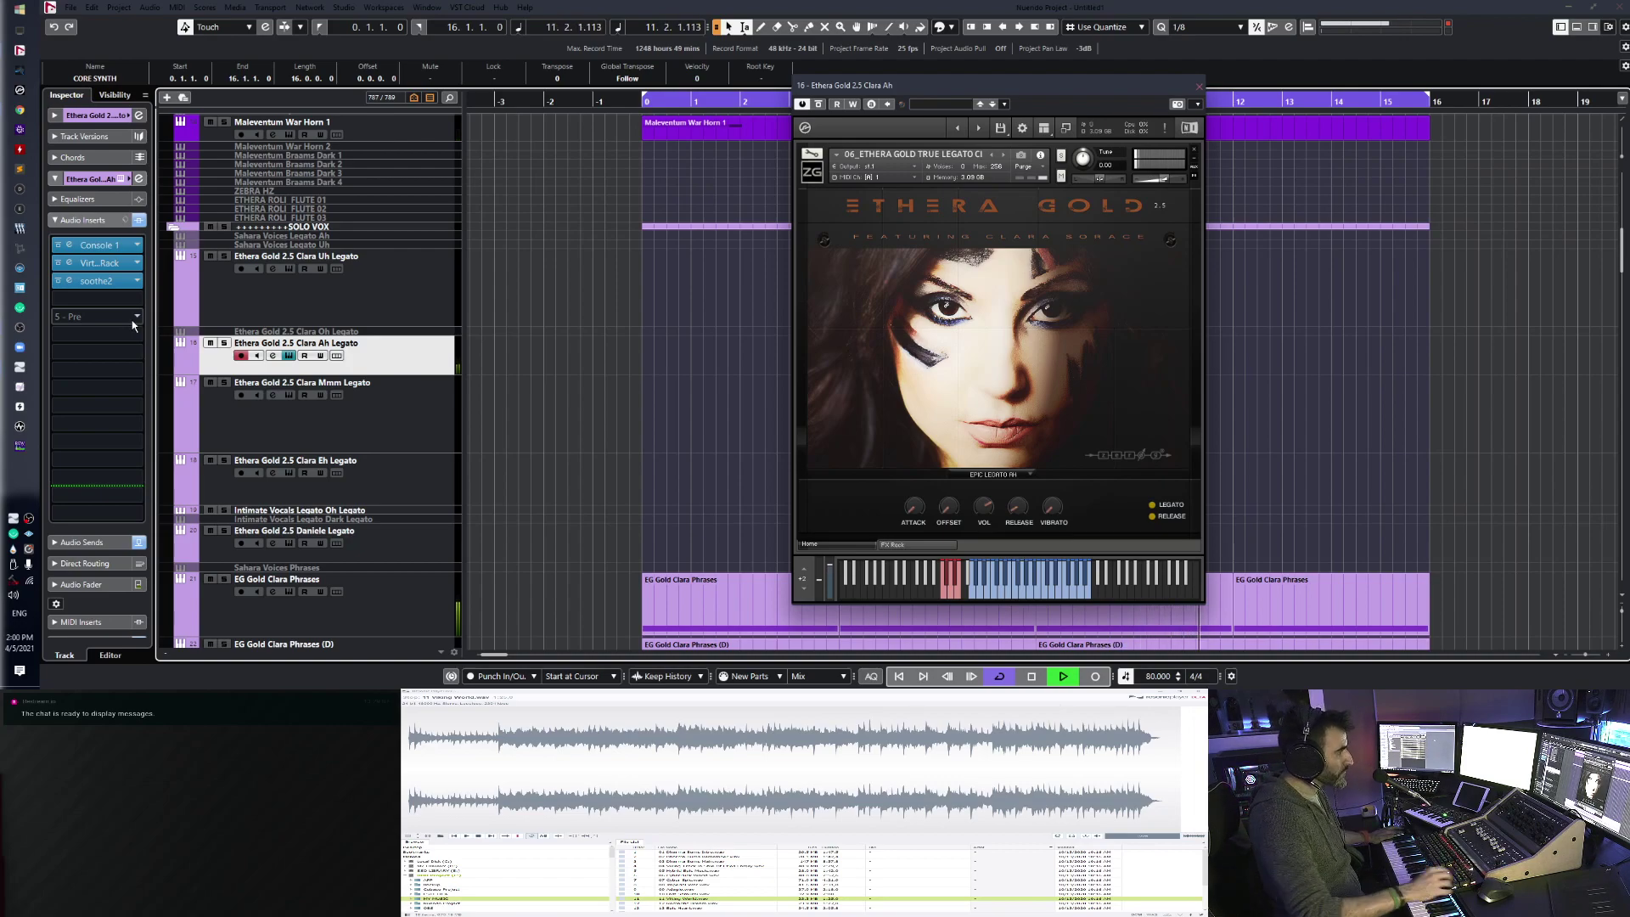
- Examine the FG-N EQ and FG-116 compressor in the Clara Ah Legato track's Virtual Mix Rack, and close the rack and instrument windows
left_click(69, 263)
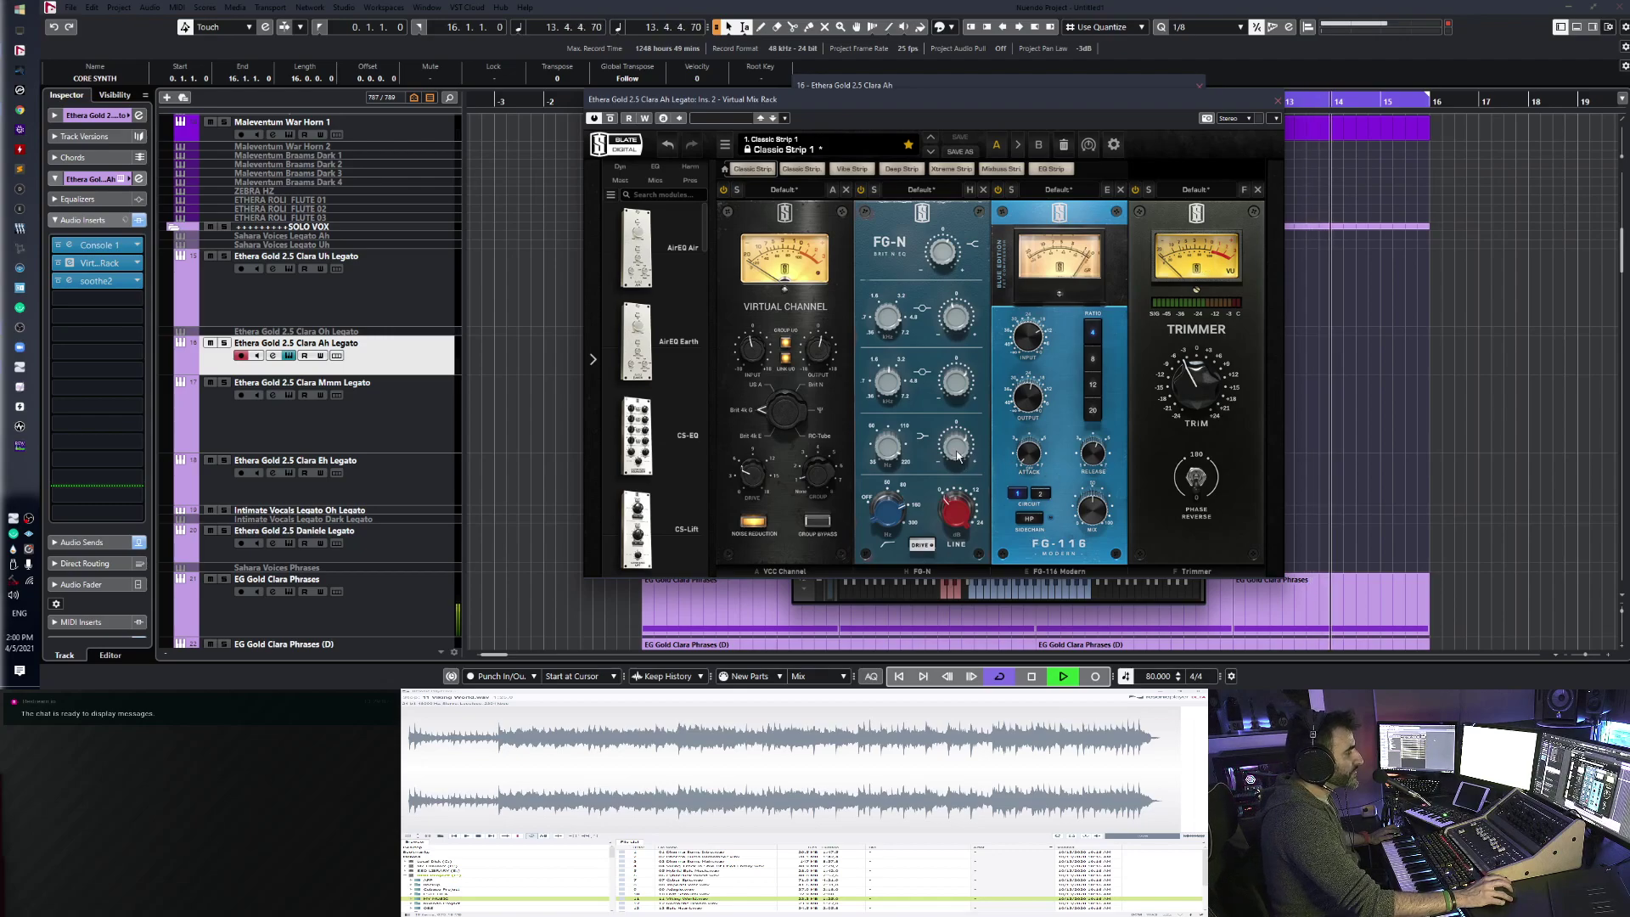
mouse_move(965, 454)
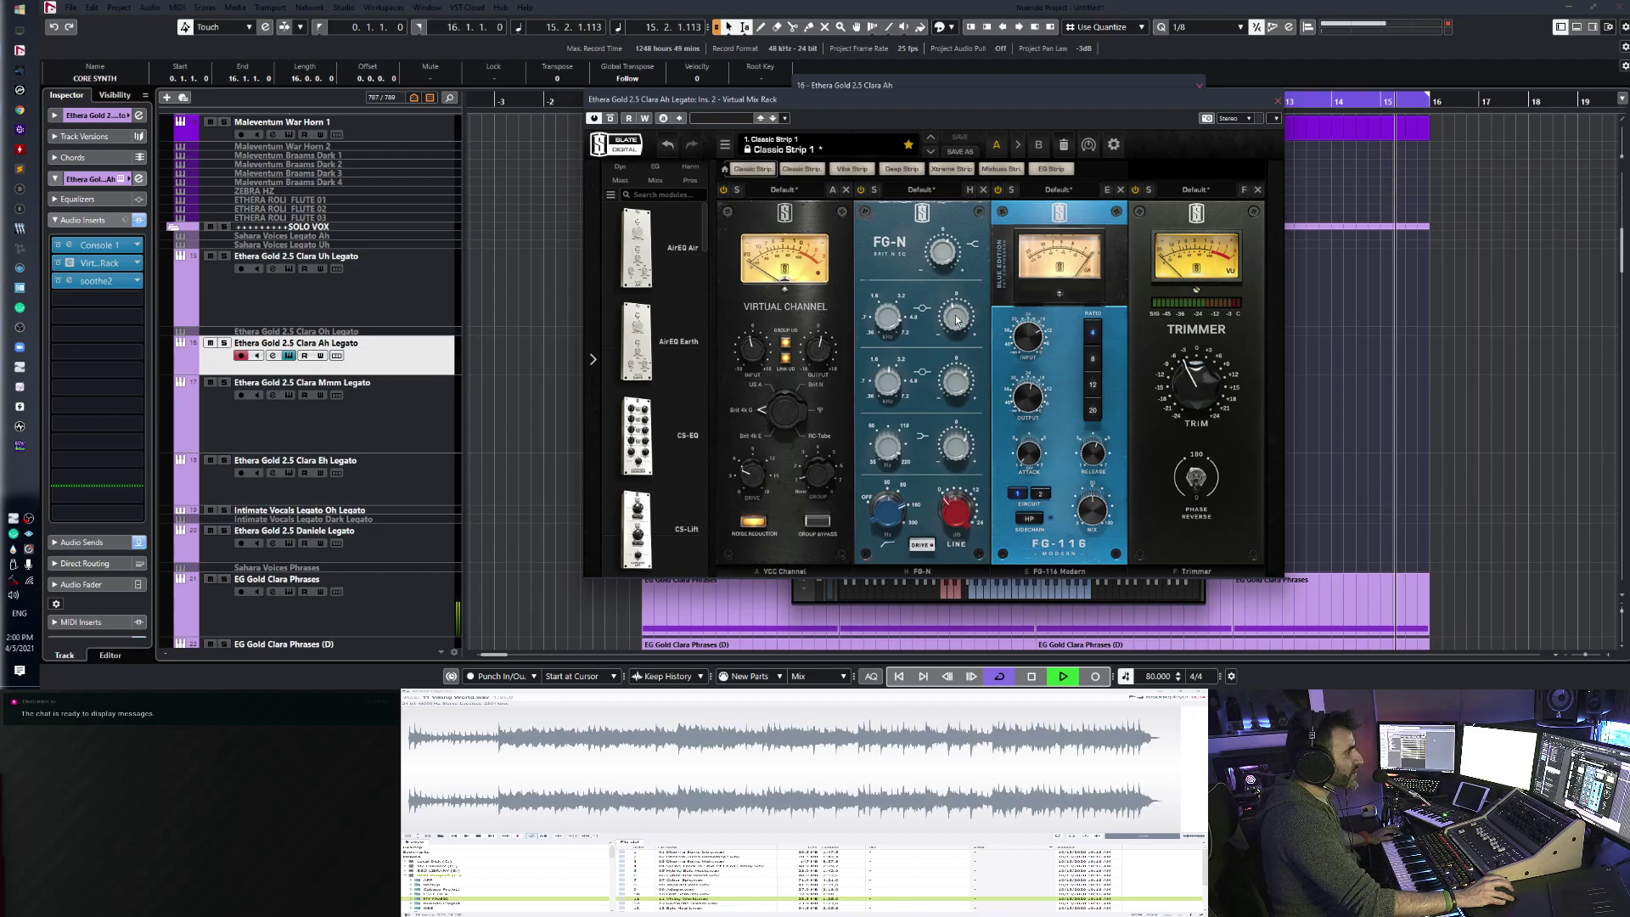
mouse_move(952, 329)
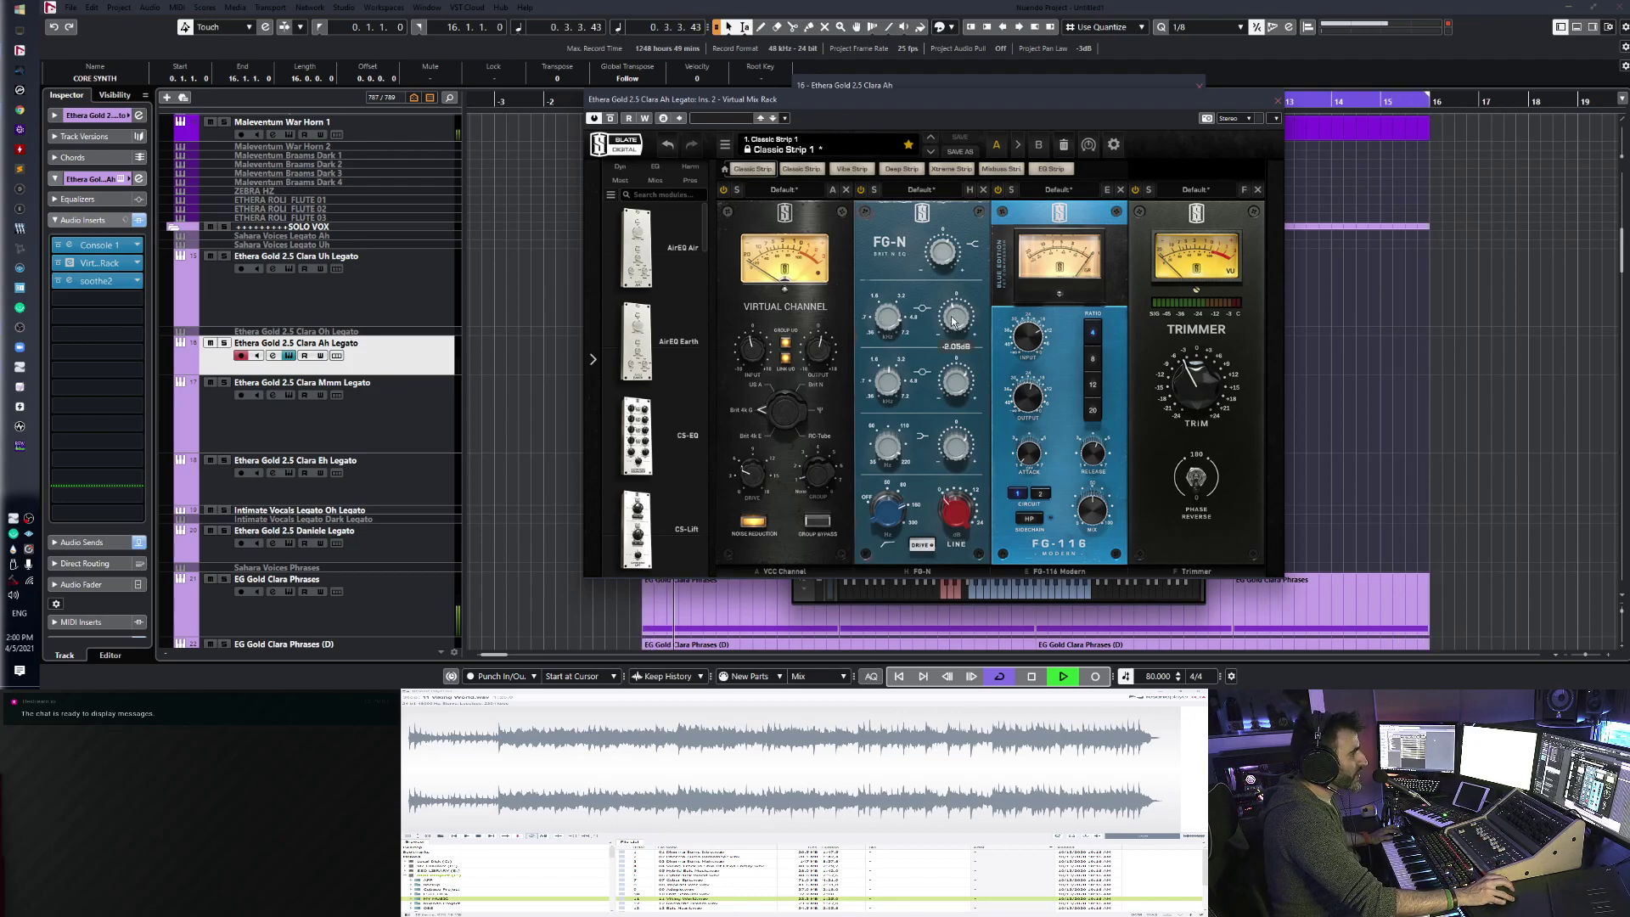
mouse_move(888, 325)
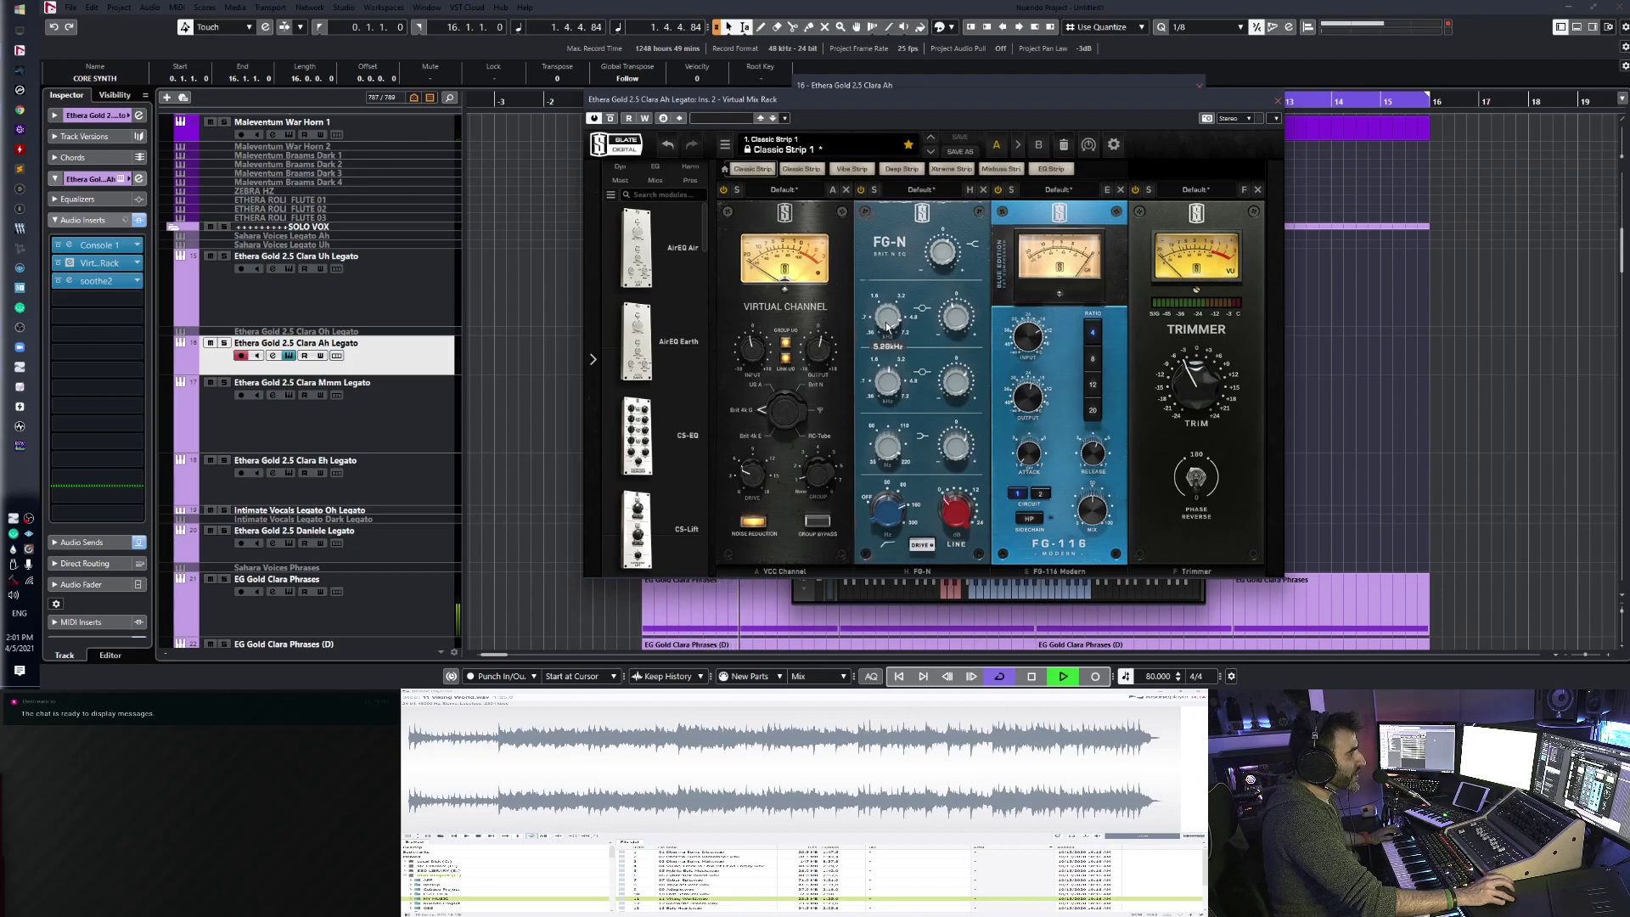
mouse_move(938, 261)
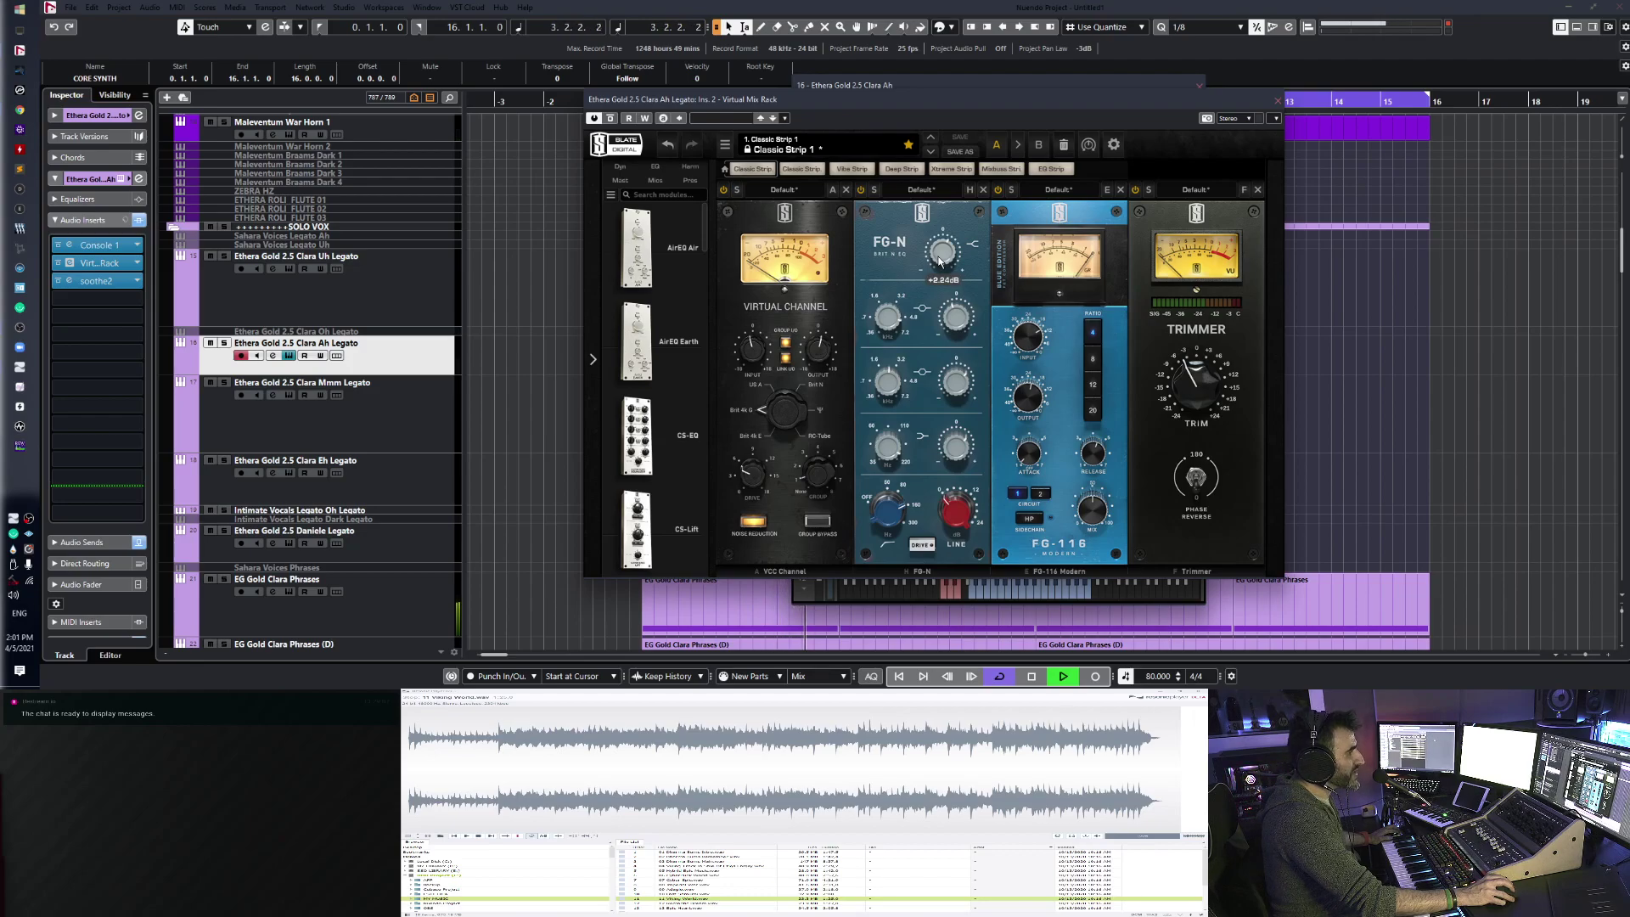
mouse_move(886, 390)
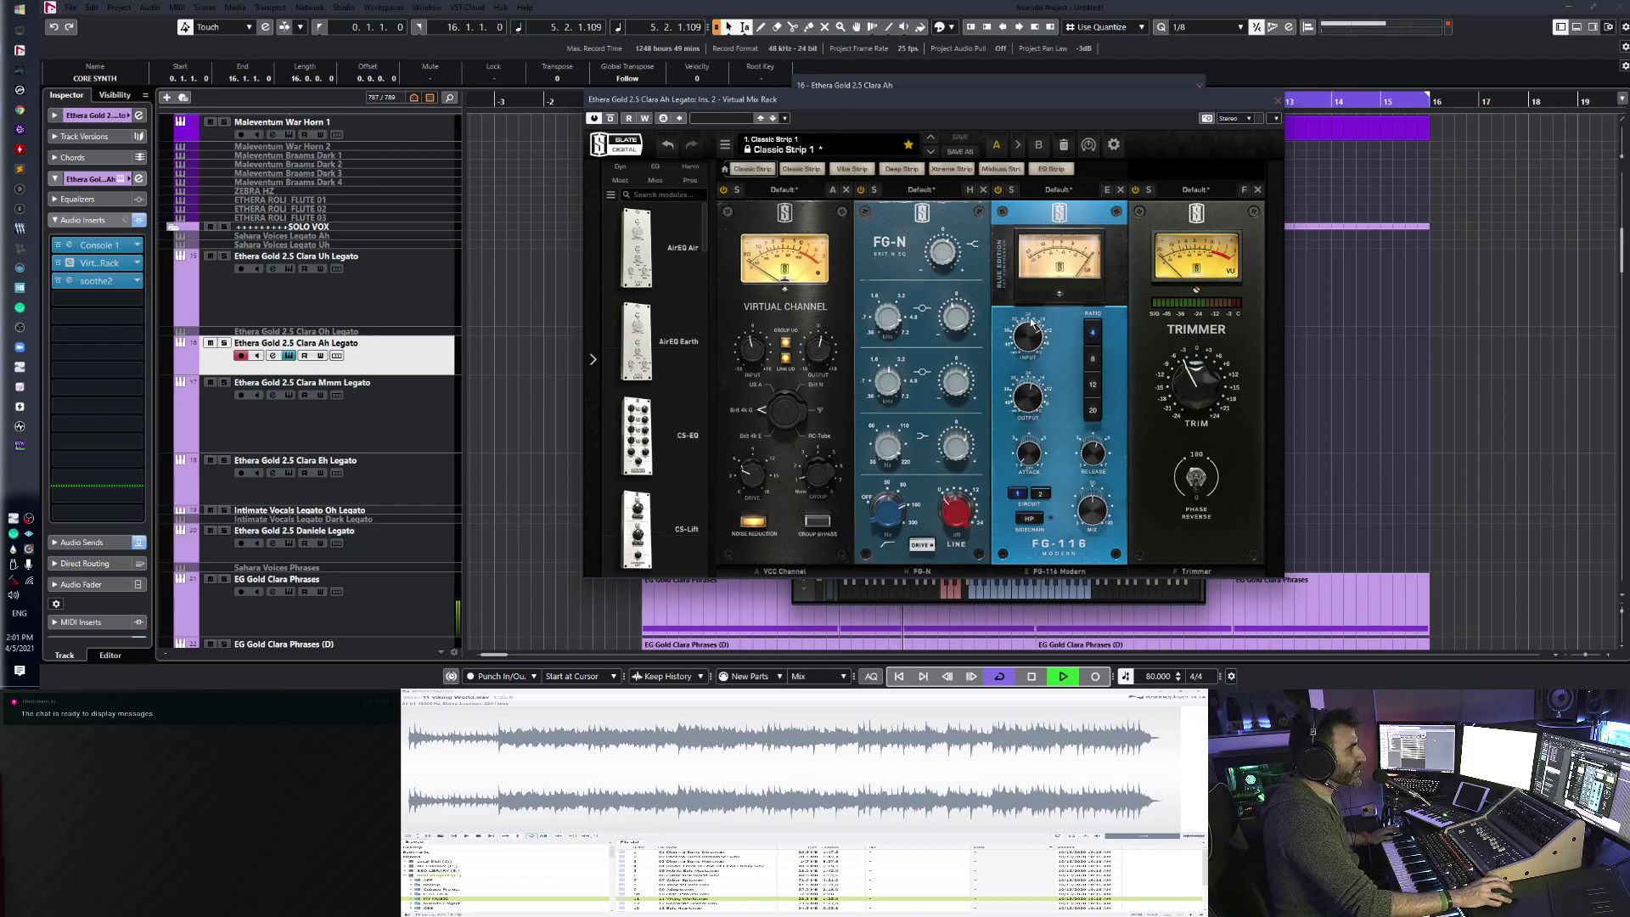
left_click_drag(1020, 397, 1005, 434)
mouse_move(1104, 465)
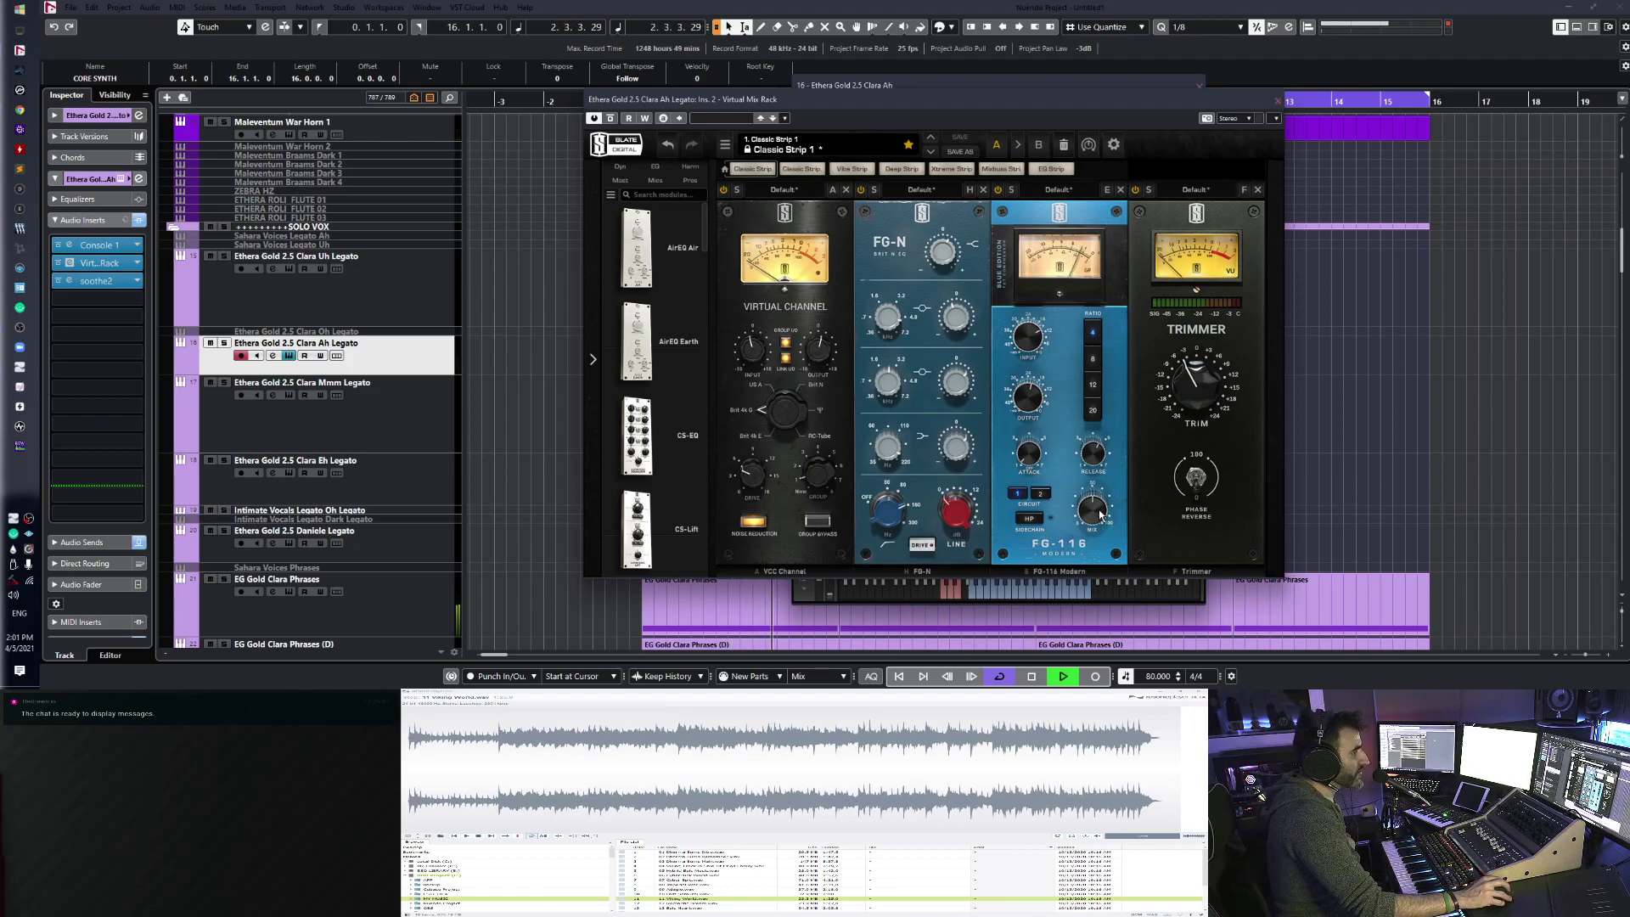
mouse_move(1100, 514)
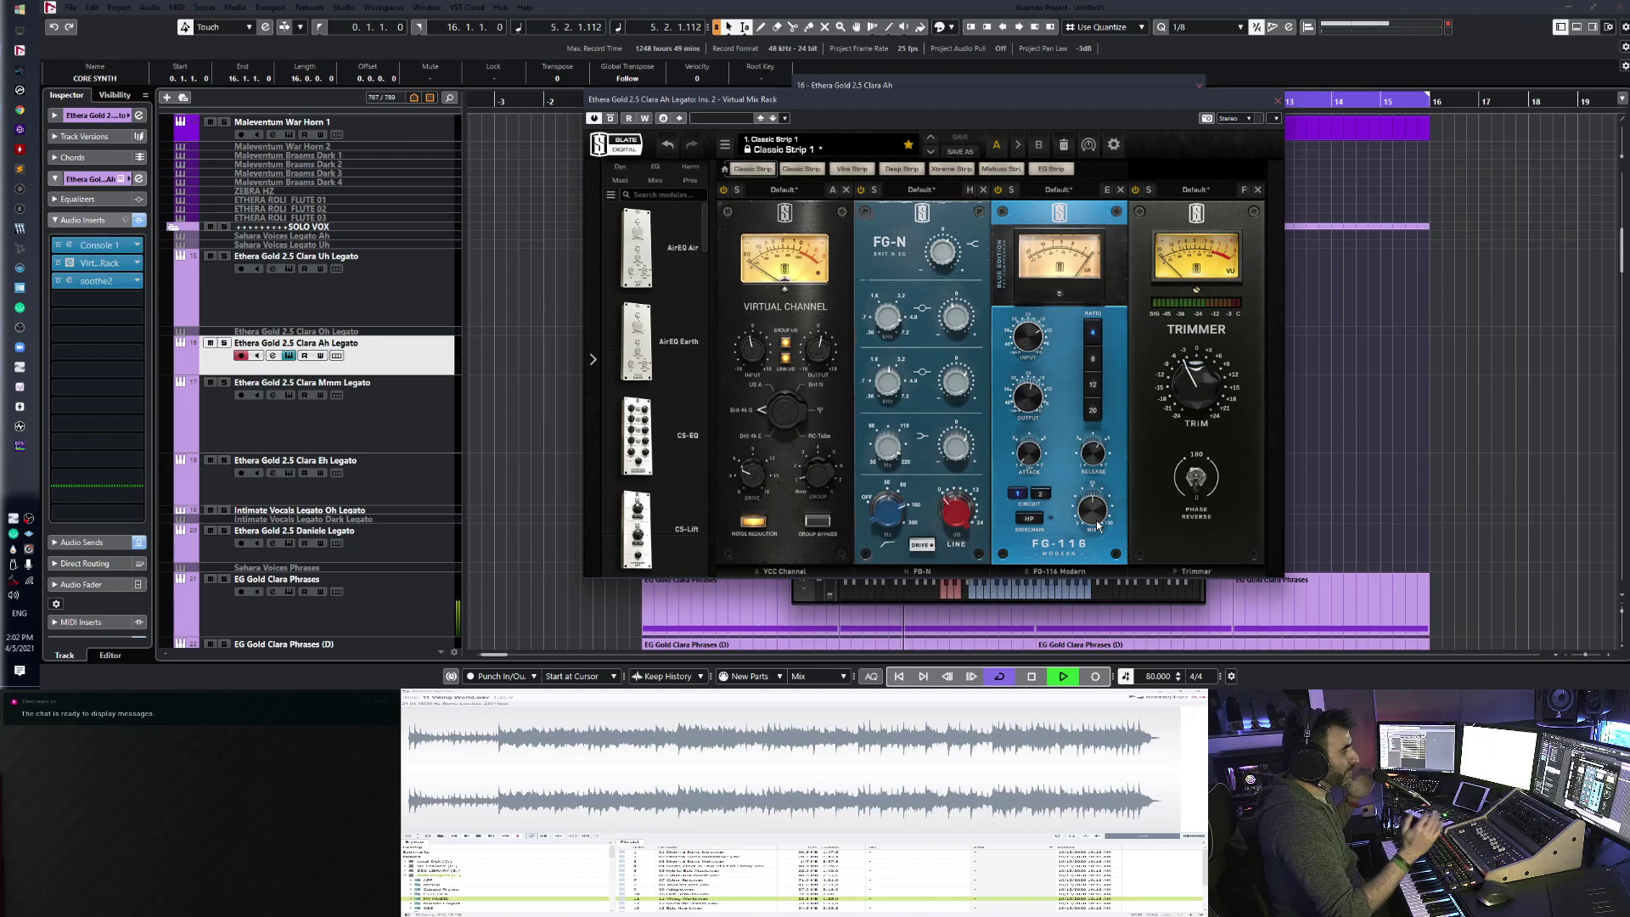
left_click(1277, 101)
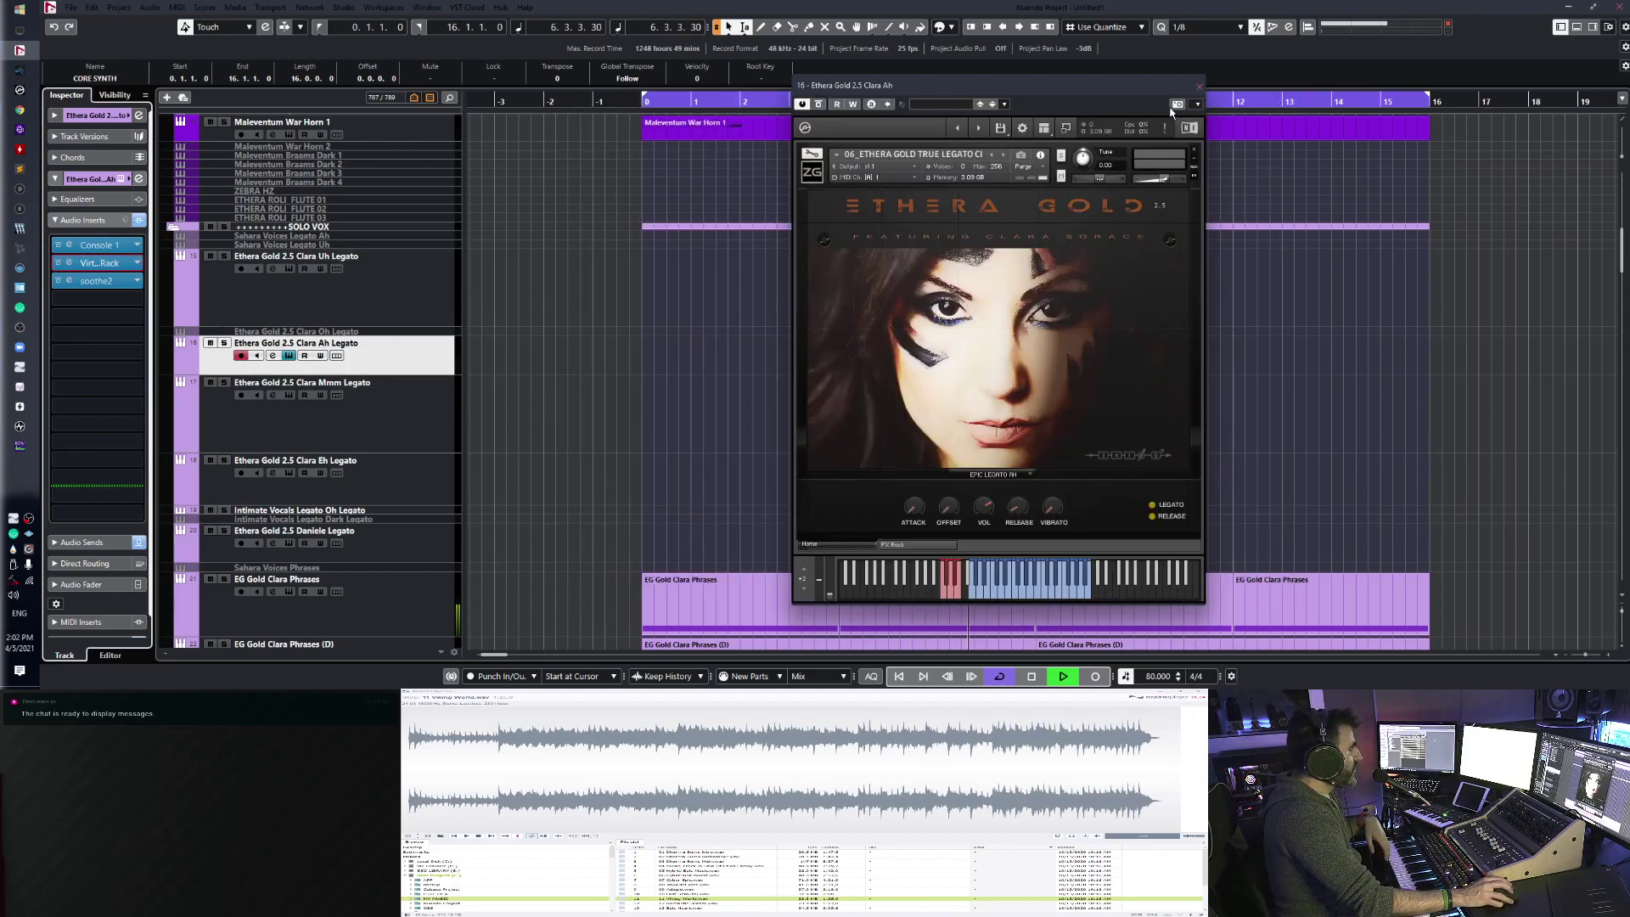
left_click(1199, 86)
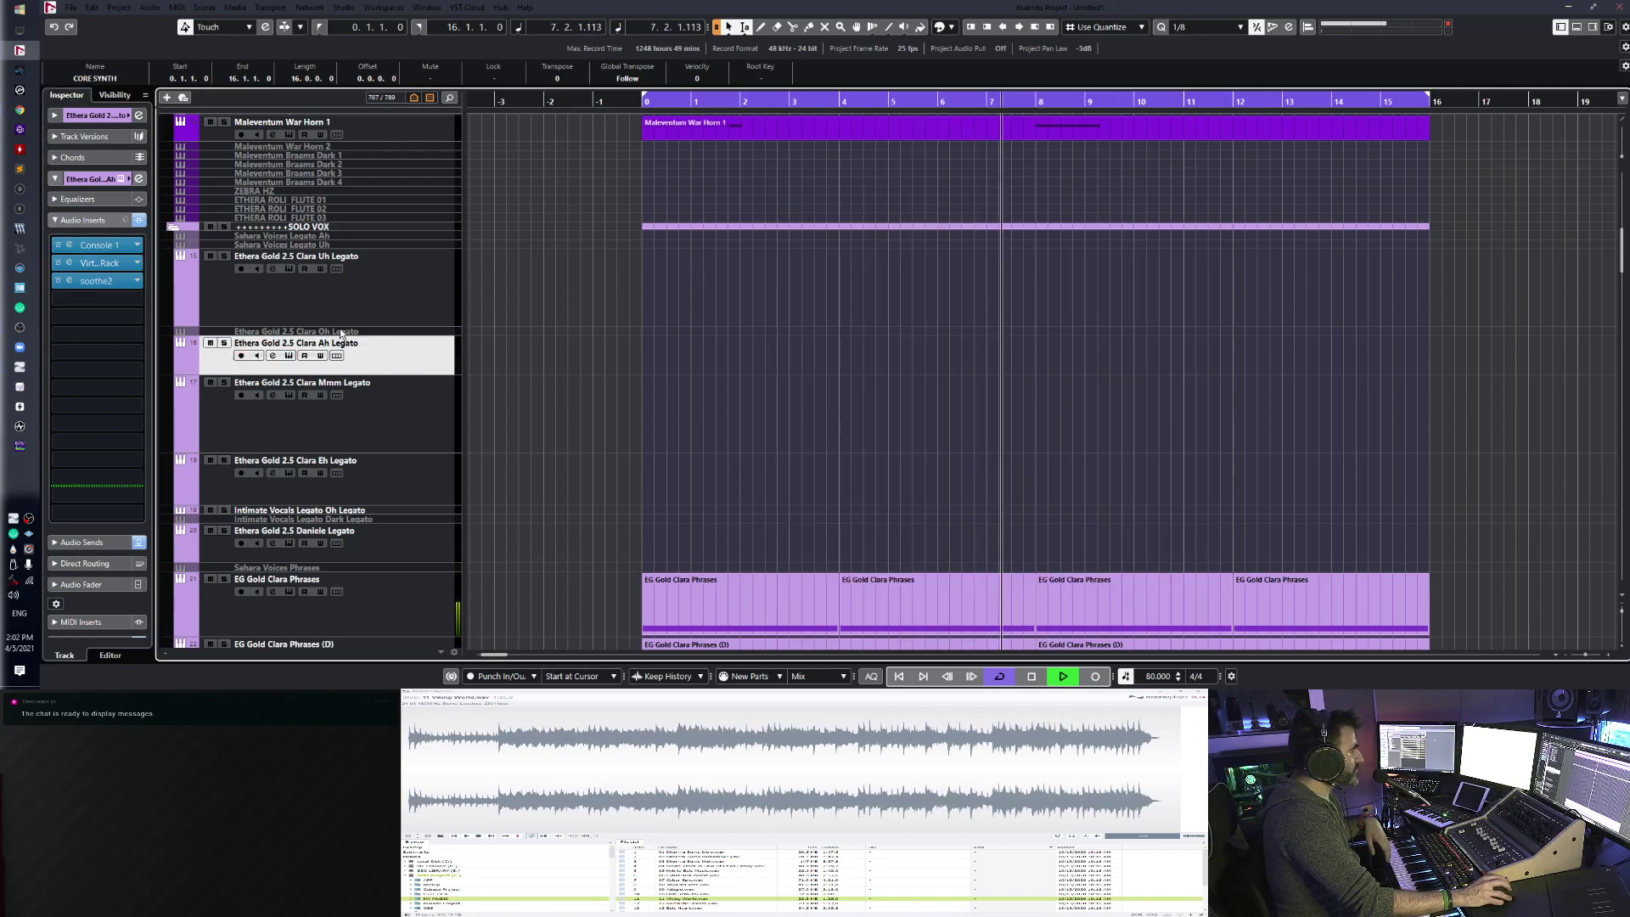
- Select the Ethera Gold 2.5 Clara Uh Legato track, open its instrument and move the window away from the track list
left_click(359, 304)
left_click(289, 268)
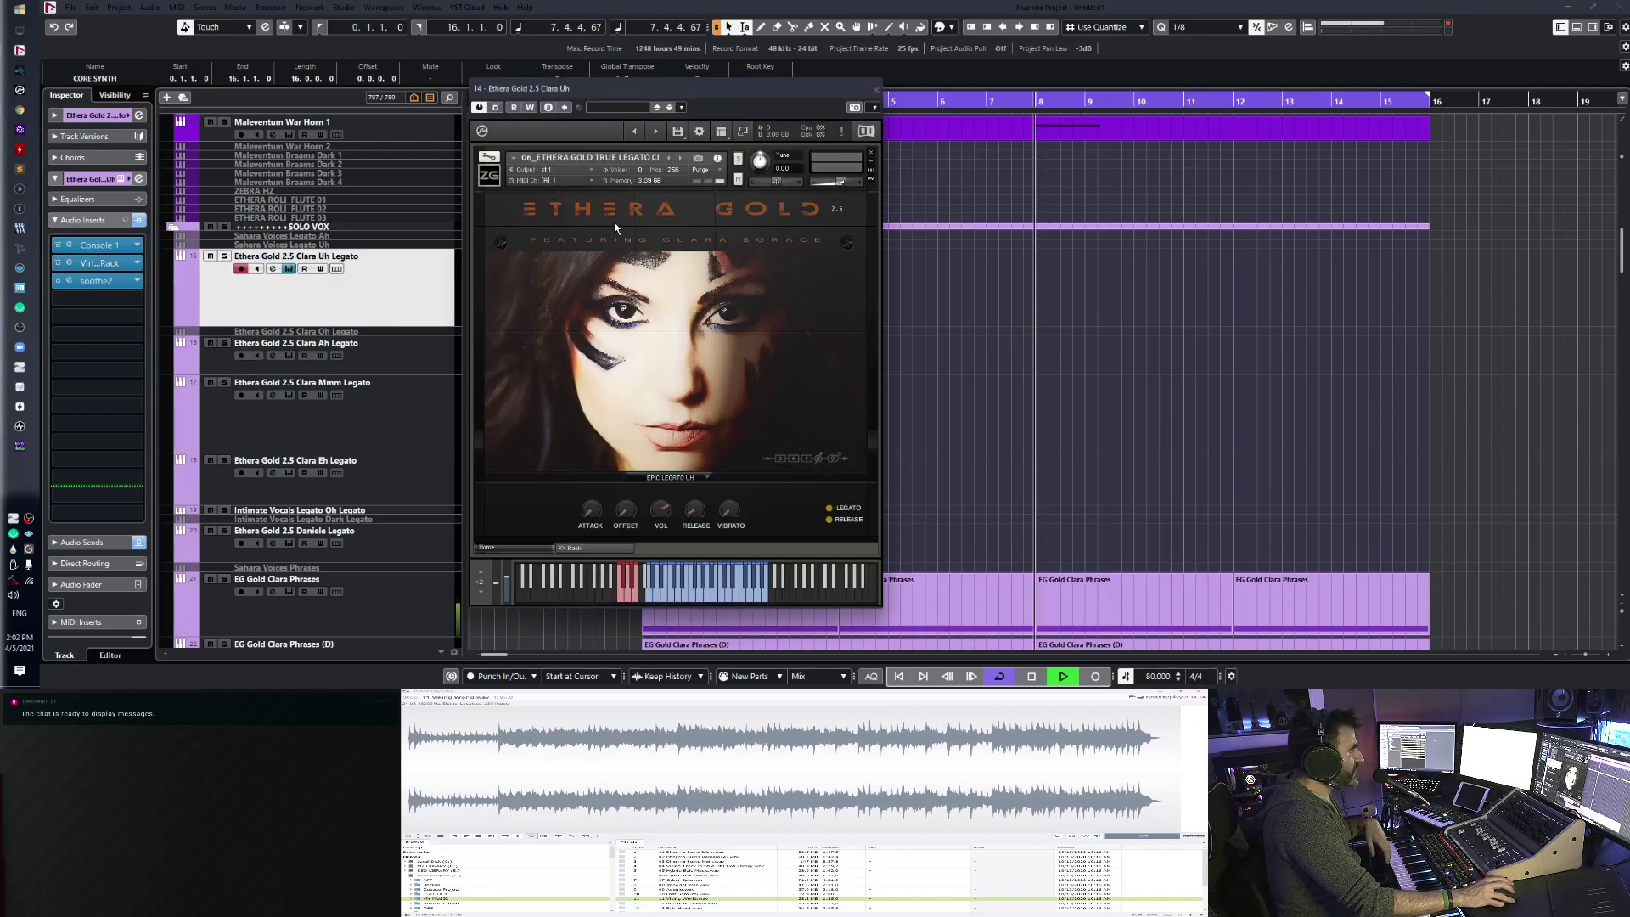
left_click_drag(701, 95, 1204, 90)
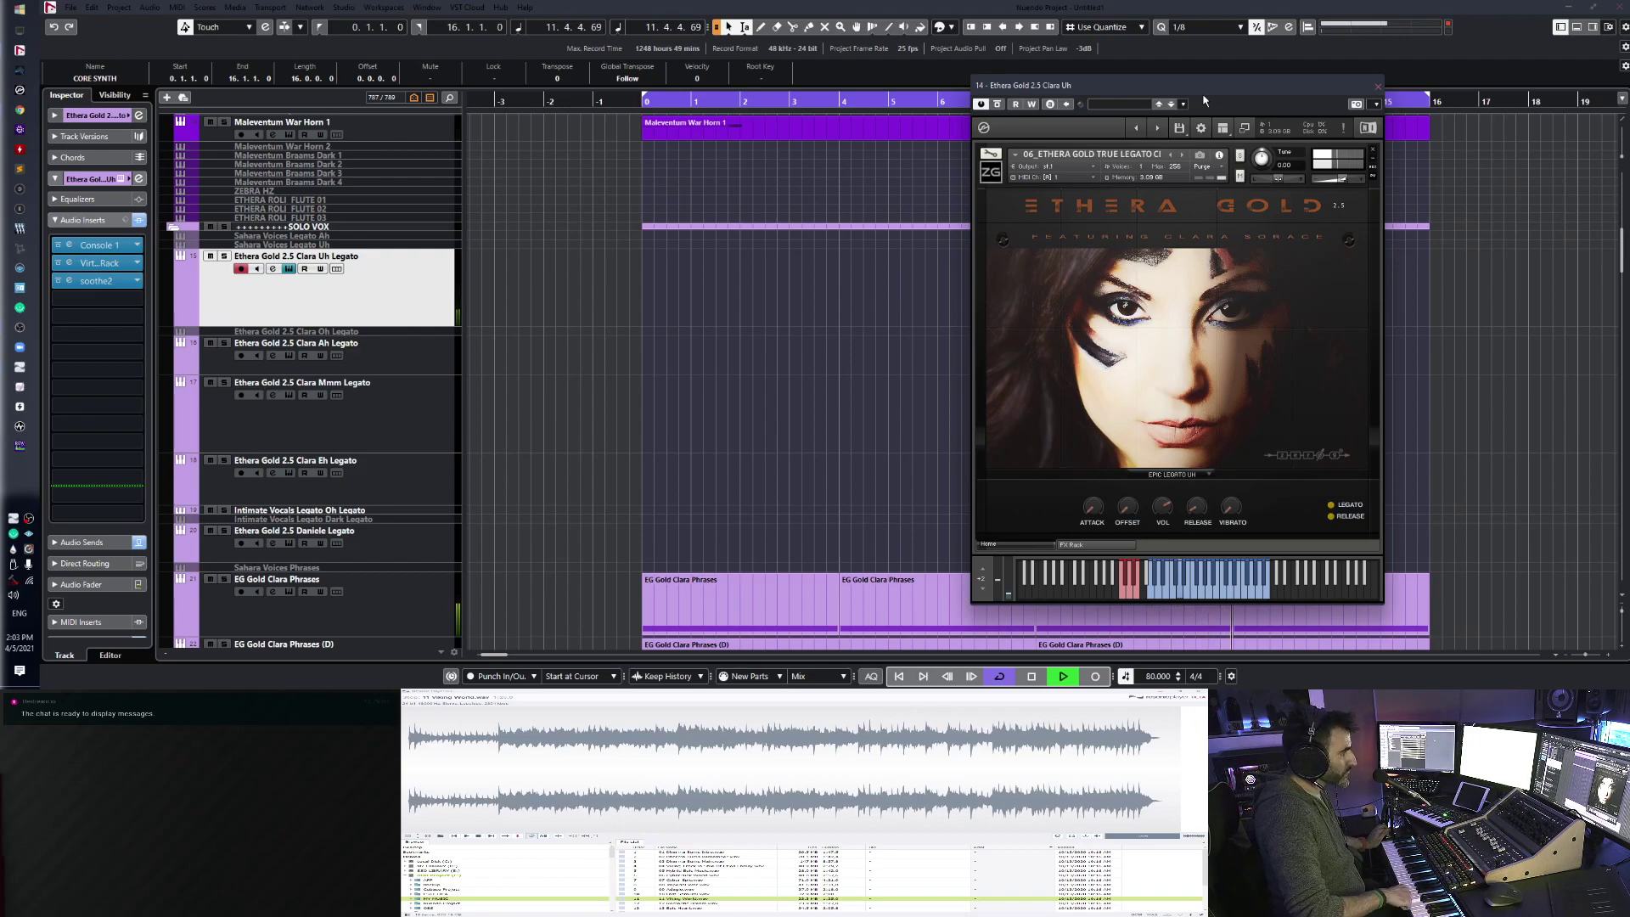
- Show the Clara Uh Legato track's audio sends and set its Valhalla Long send level to -3.91
left_click(82, 219)
left_click(83, 240)
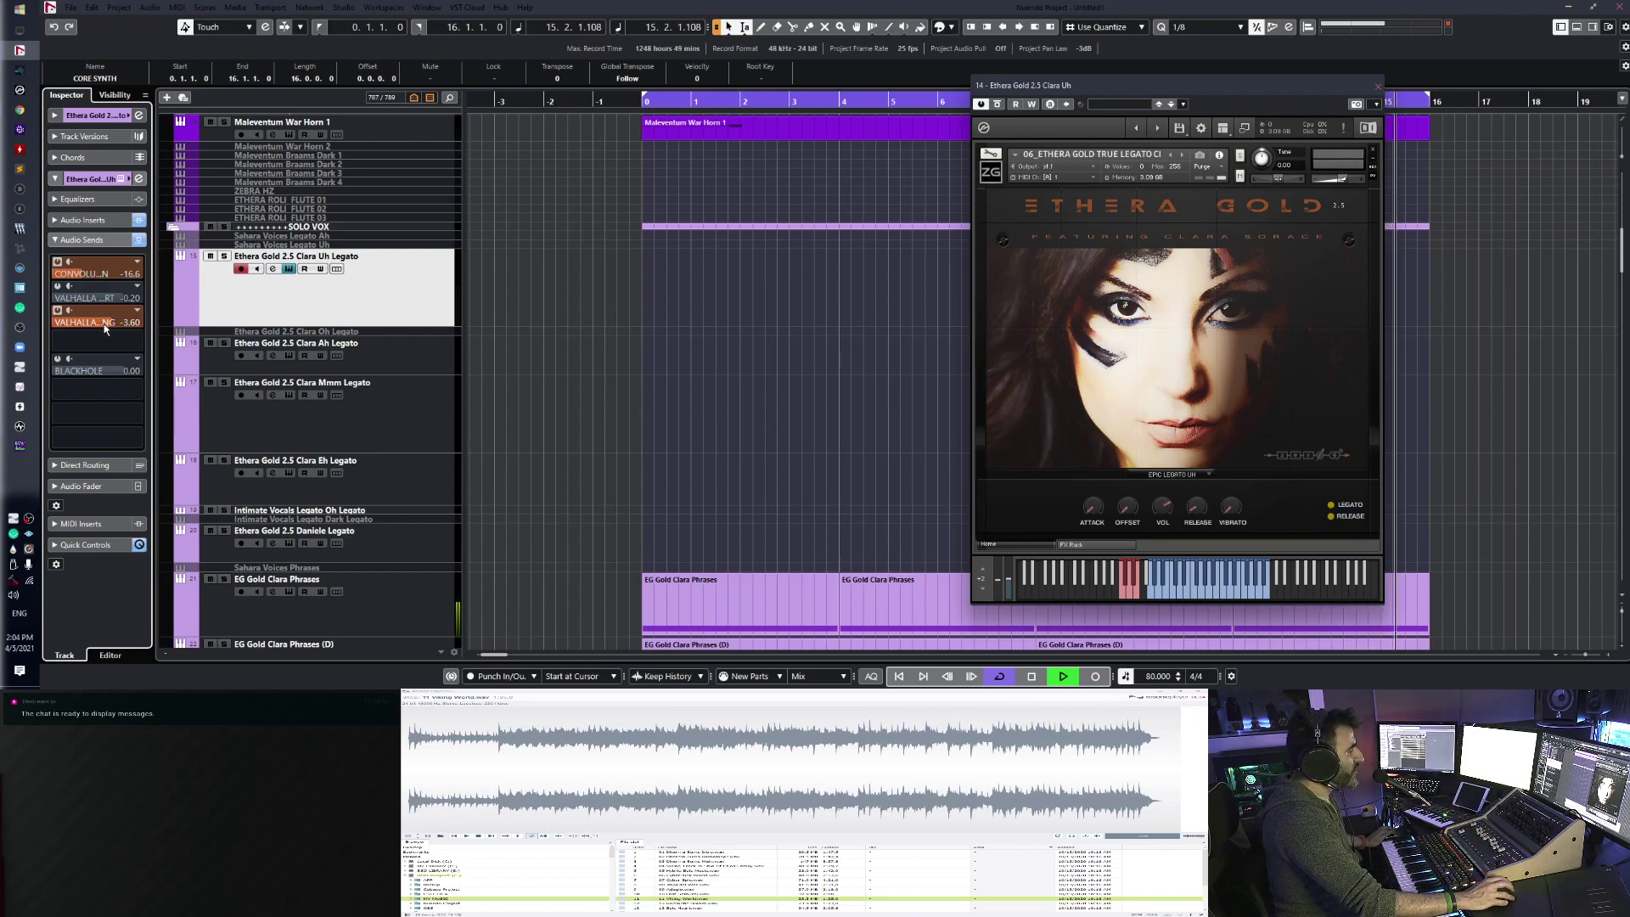
scroll(103, 325, "down", 1)
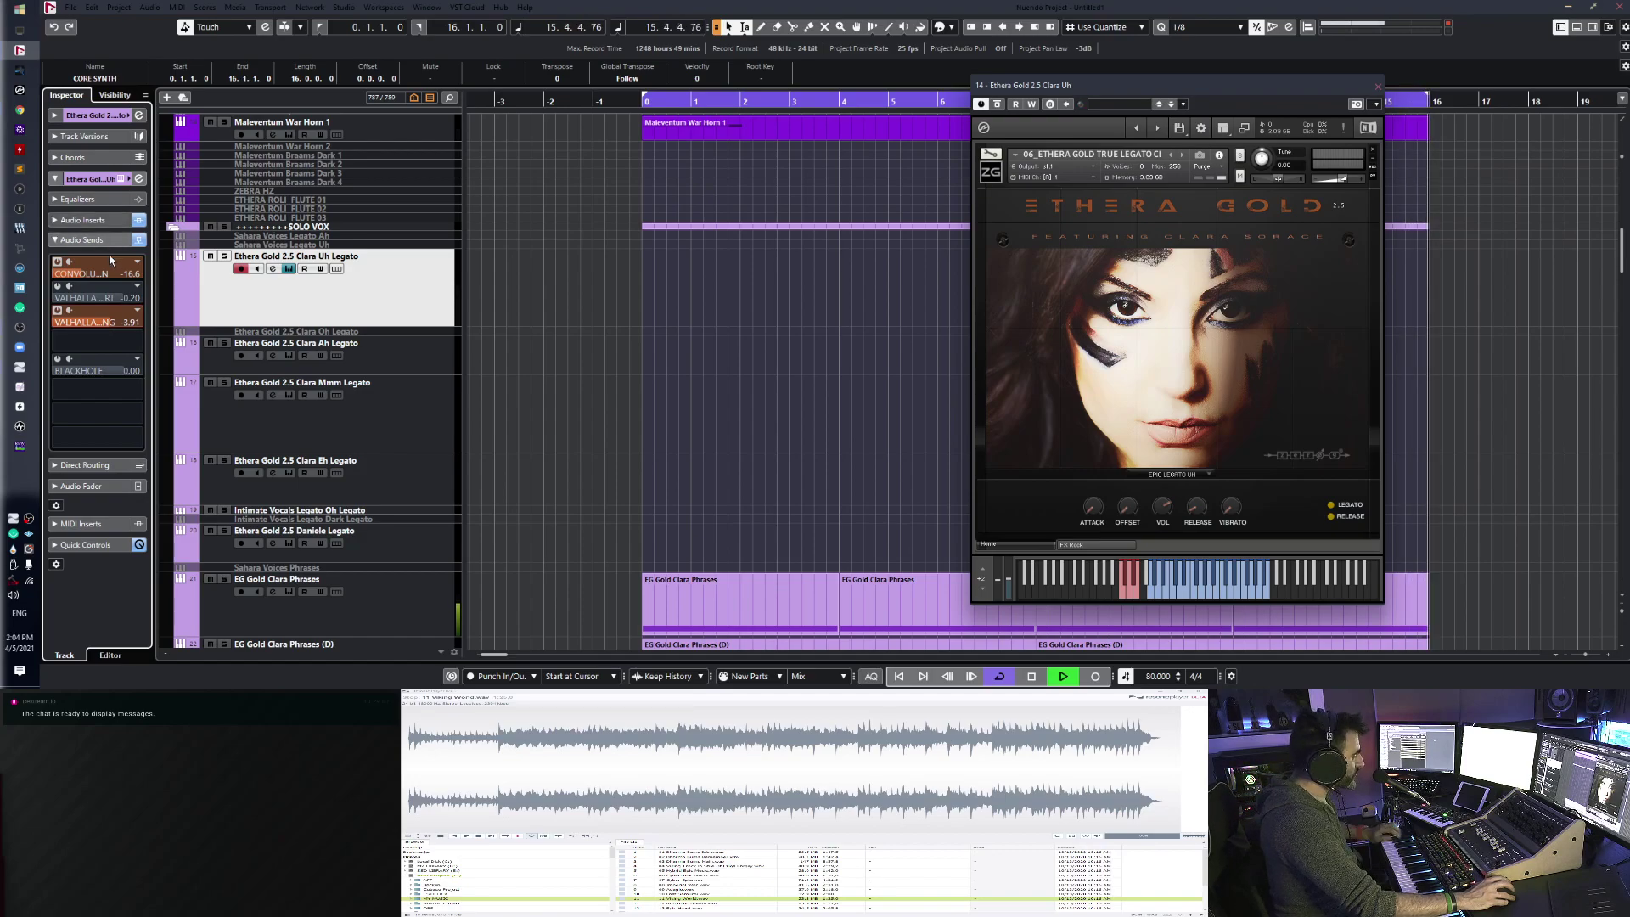
- Bring the MixConsole onto this screen and close the Clara Uh instrument window covering it
key("F3")
key("super+shift+Left")
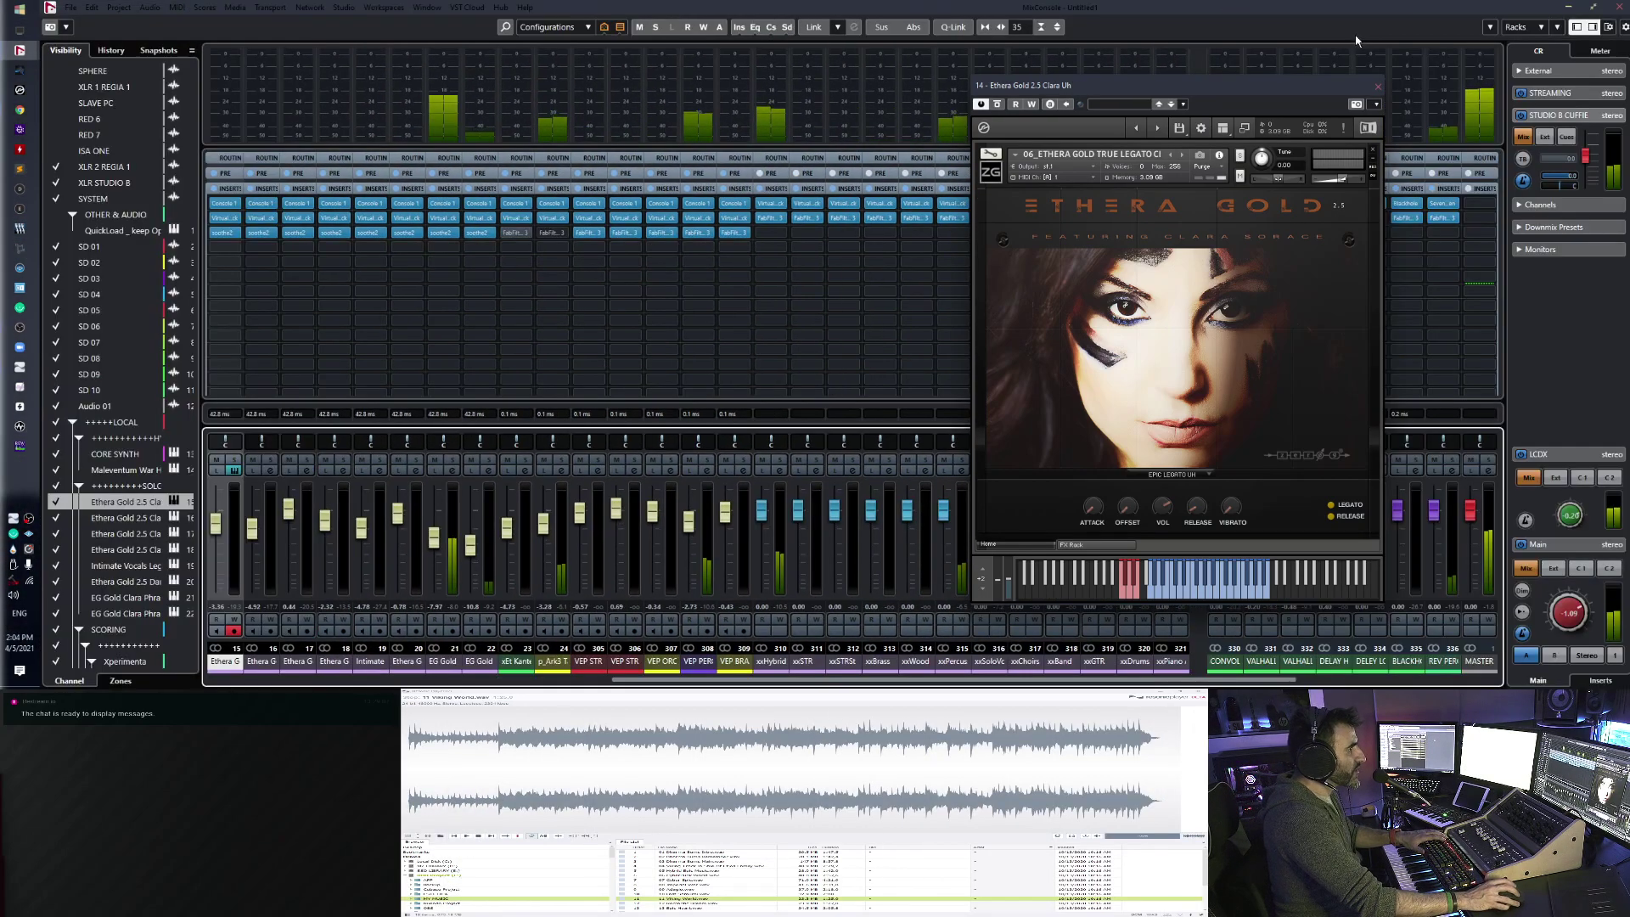
left_click(1377, 86)
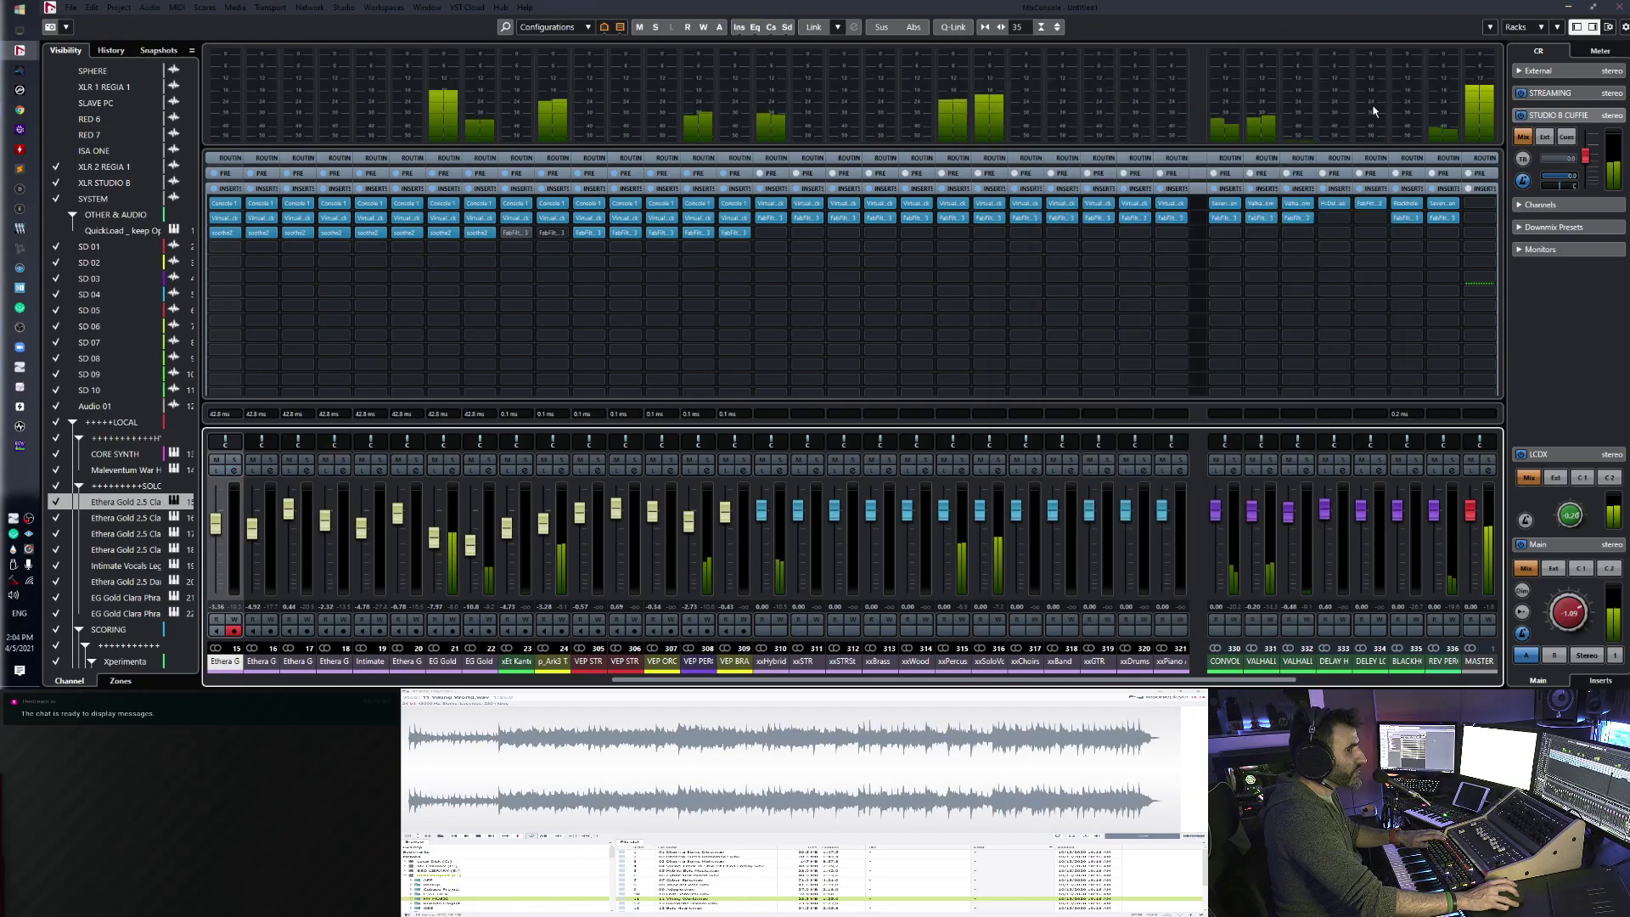
- Inspect the ValhallaRoom reverb on the Valhalla Long channel, including its predelay, and close the plug-in and the MixConsole
left_click(1299, 208)
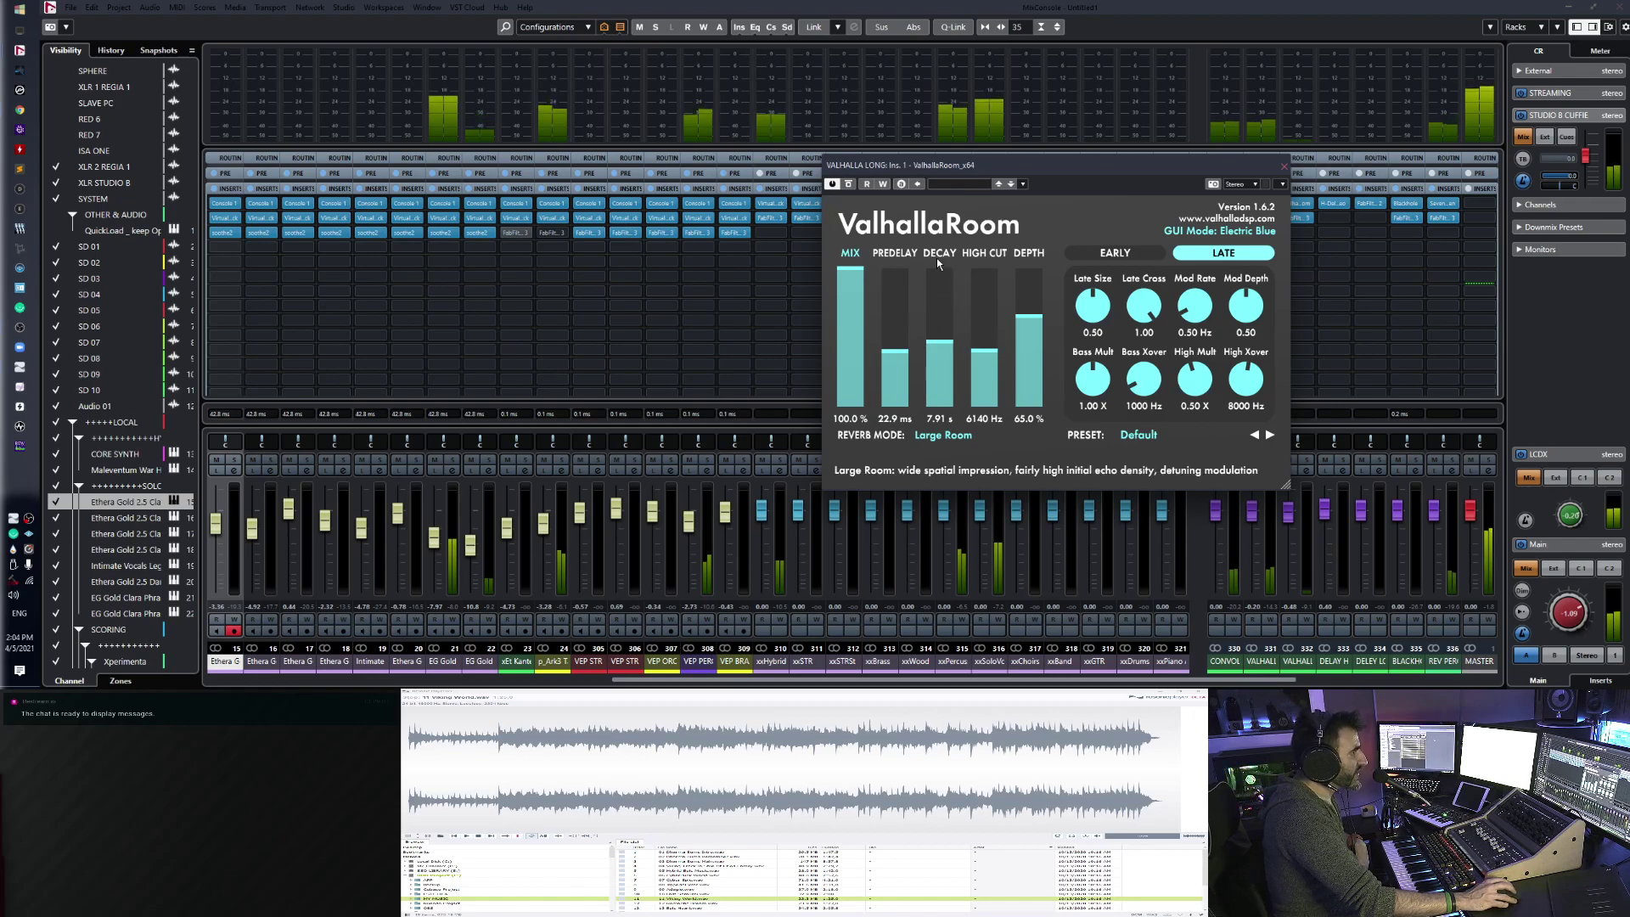
left_click_drag(901, 362, 902, 356)
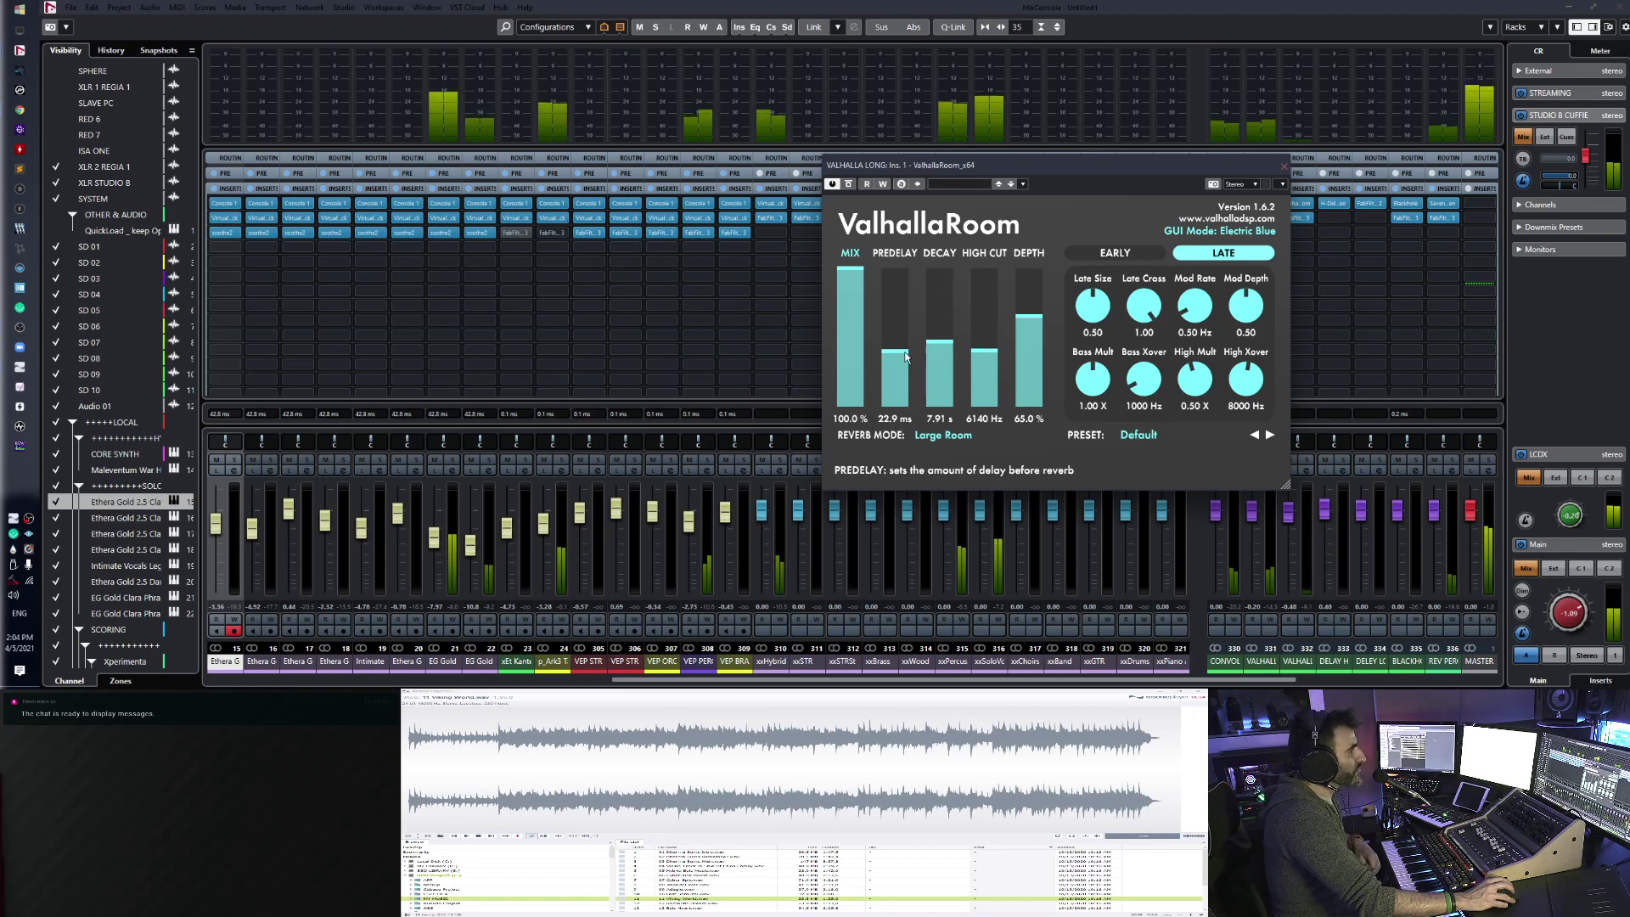
left_click(1280, 167)
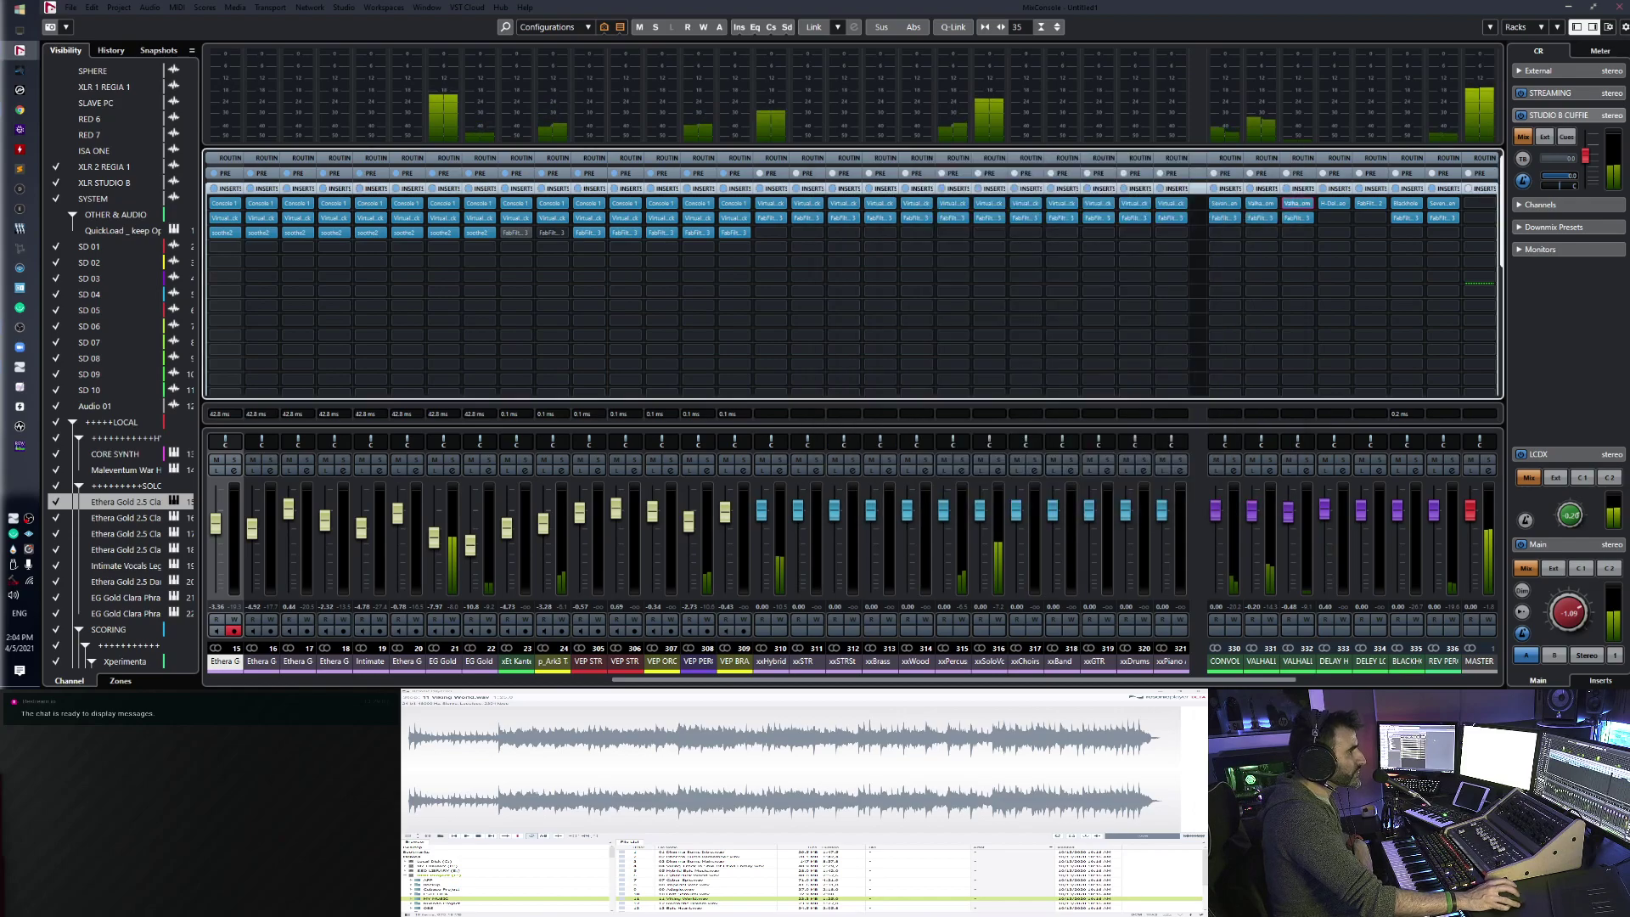
key("F3")
- Stop playback and disarm recording on the Clara Uh Legato track
key("space")
left_click(240, 270)
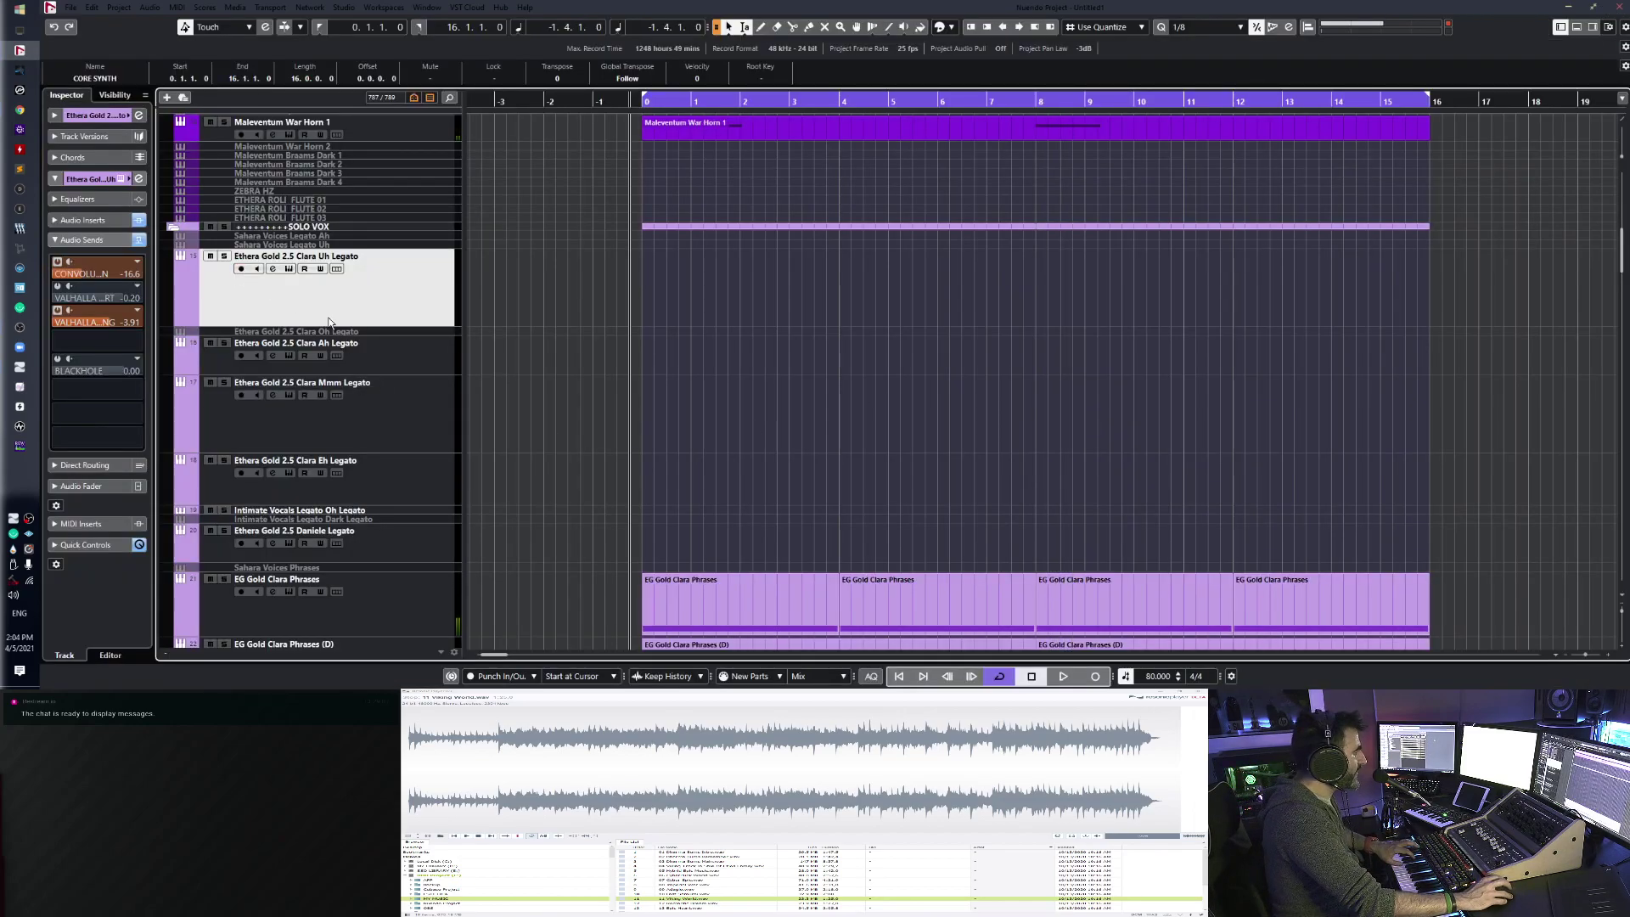
scroll(486, 310, "up", 2)
scroll(486, 310, "down", 2)
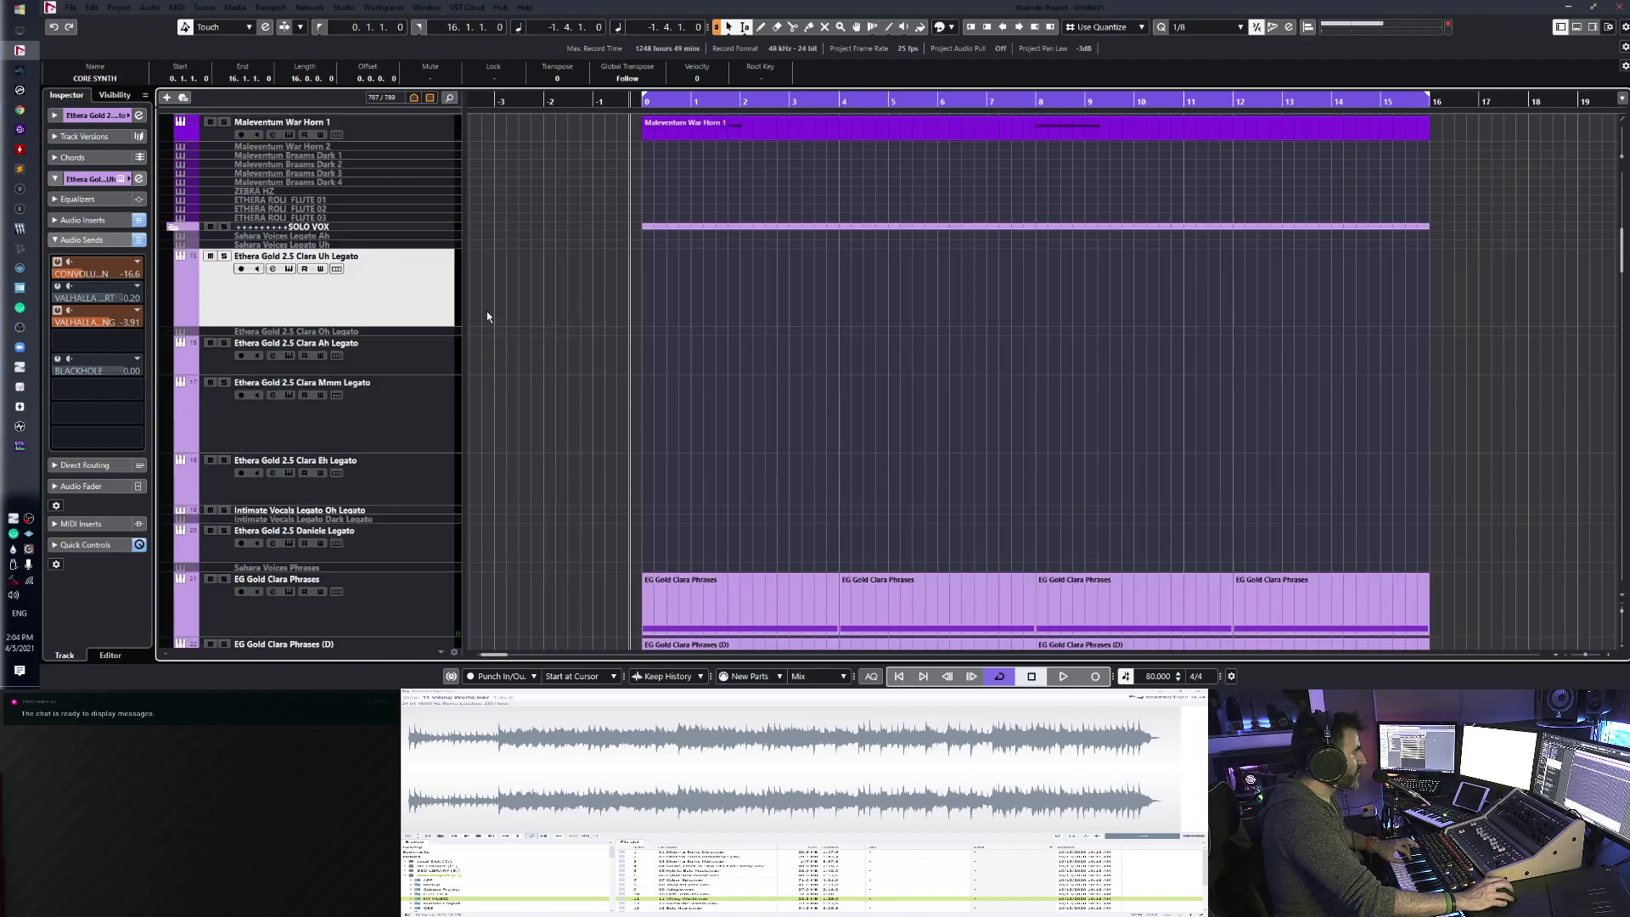
- Open the Intimate Vocals Legato Oh track's instrument, move its window aside and audition it over the backing until stopping playback
scroll(406, 365, "down", 3)
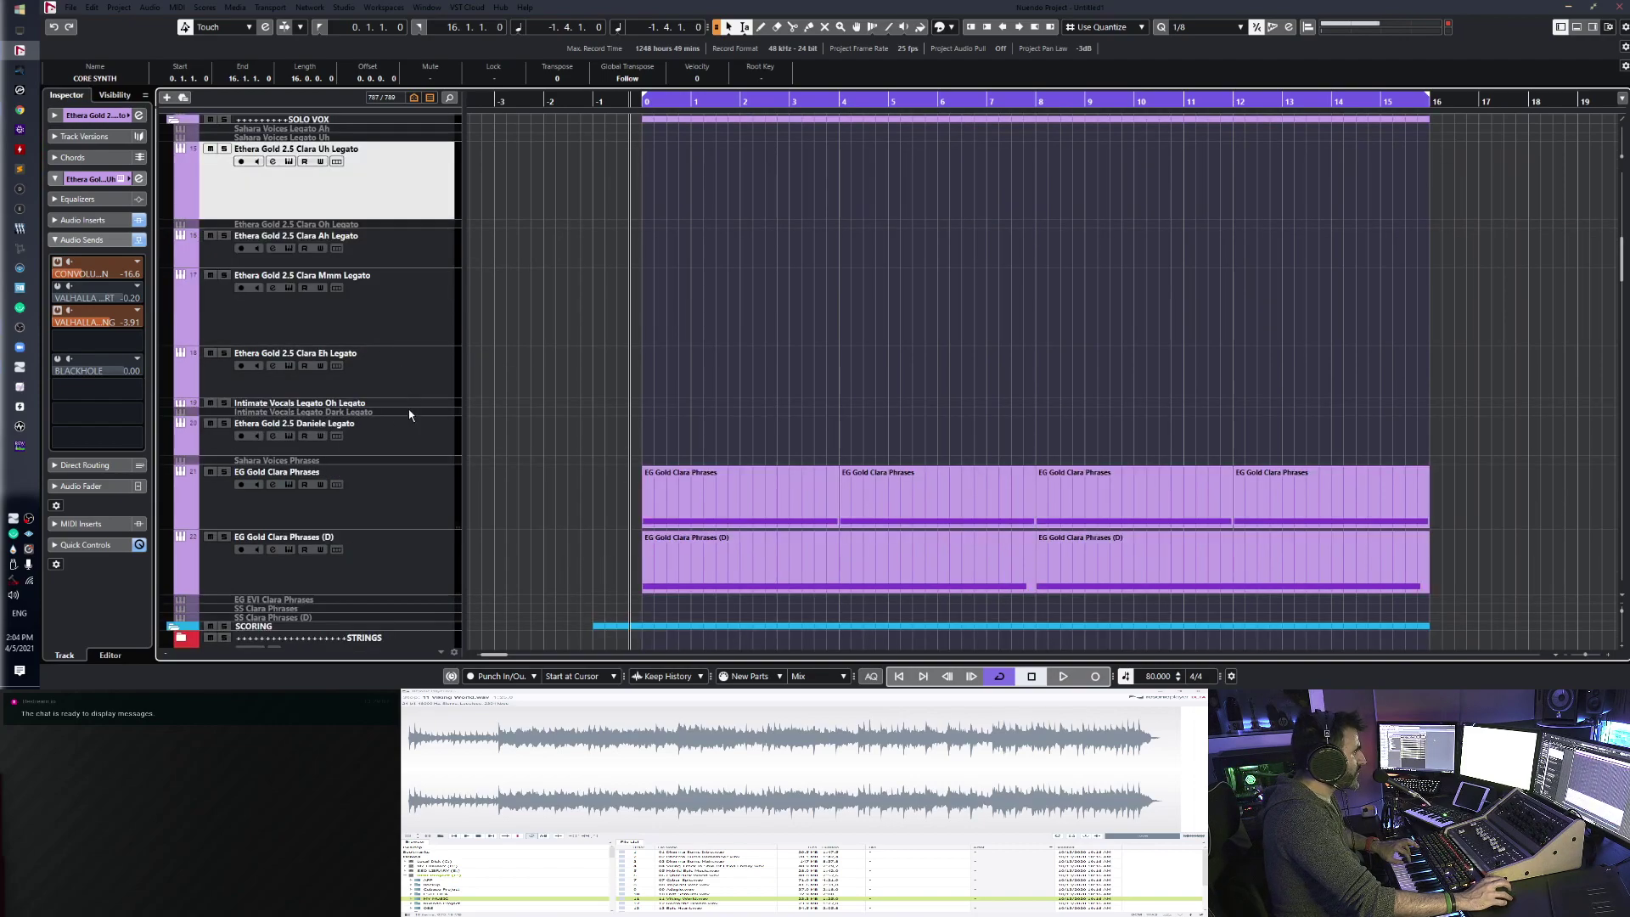
left_click(339, 404)
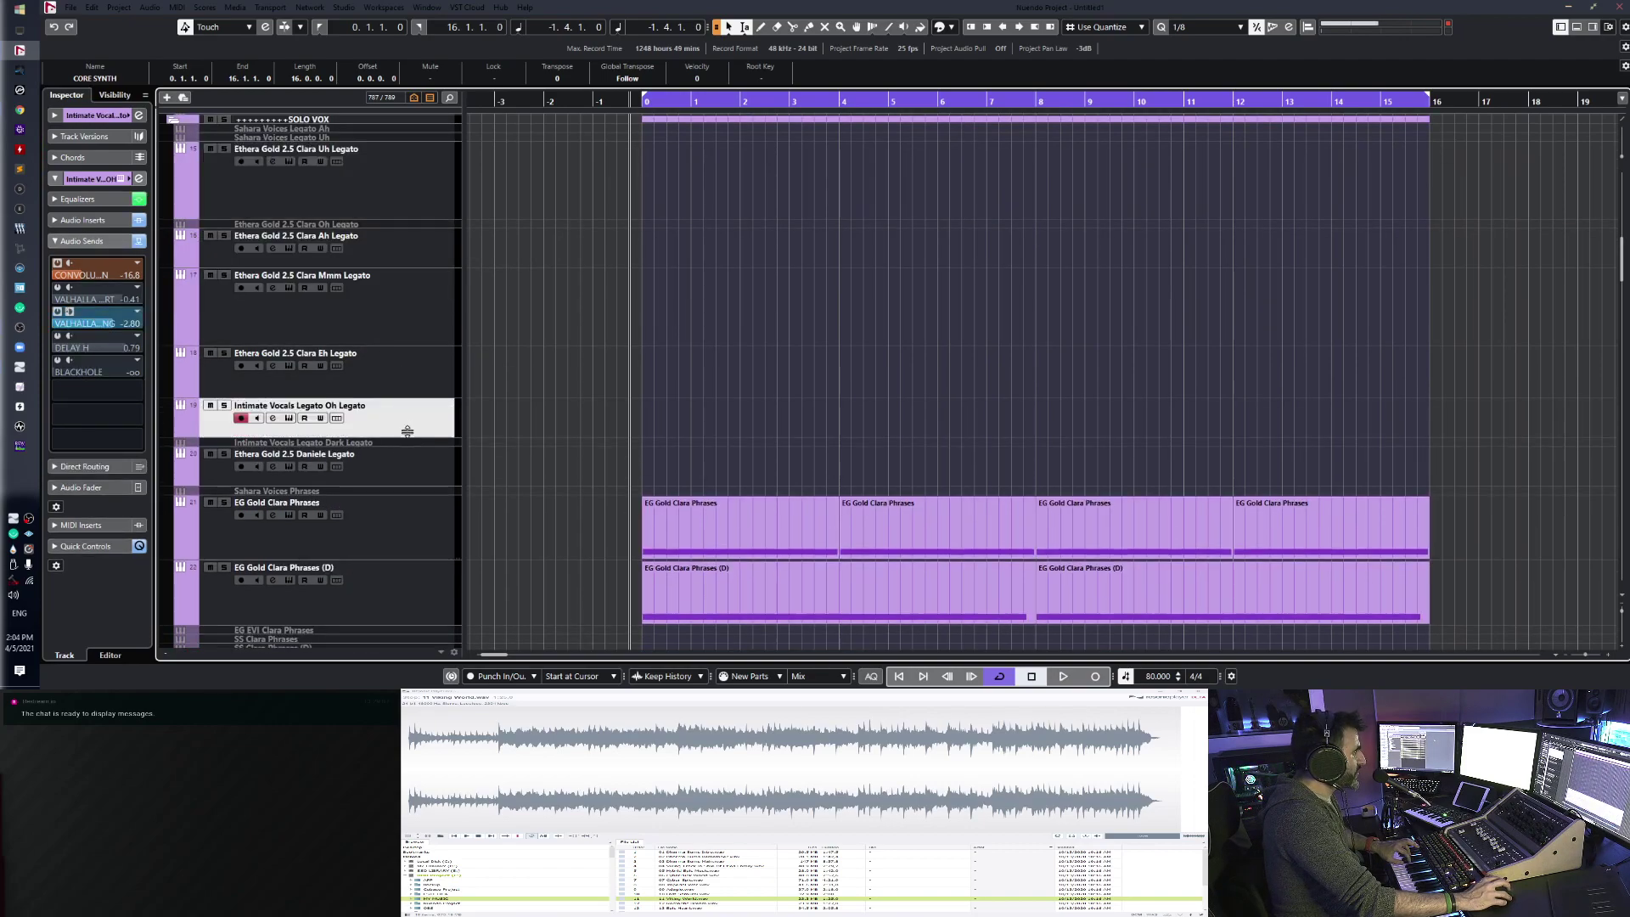
left_click(289, 418)
left_click_drag(823, 91, 1106, 110)
key("space")
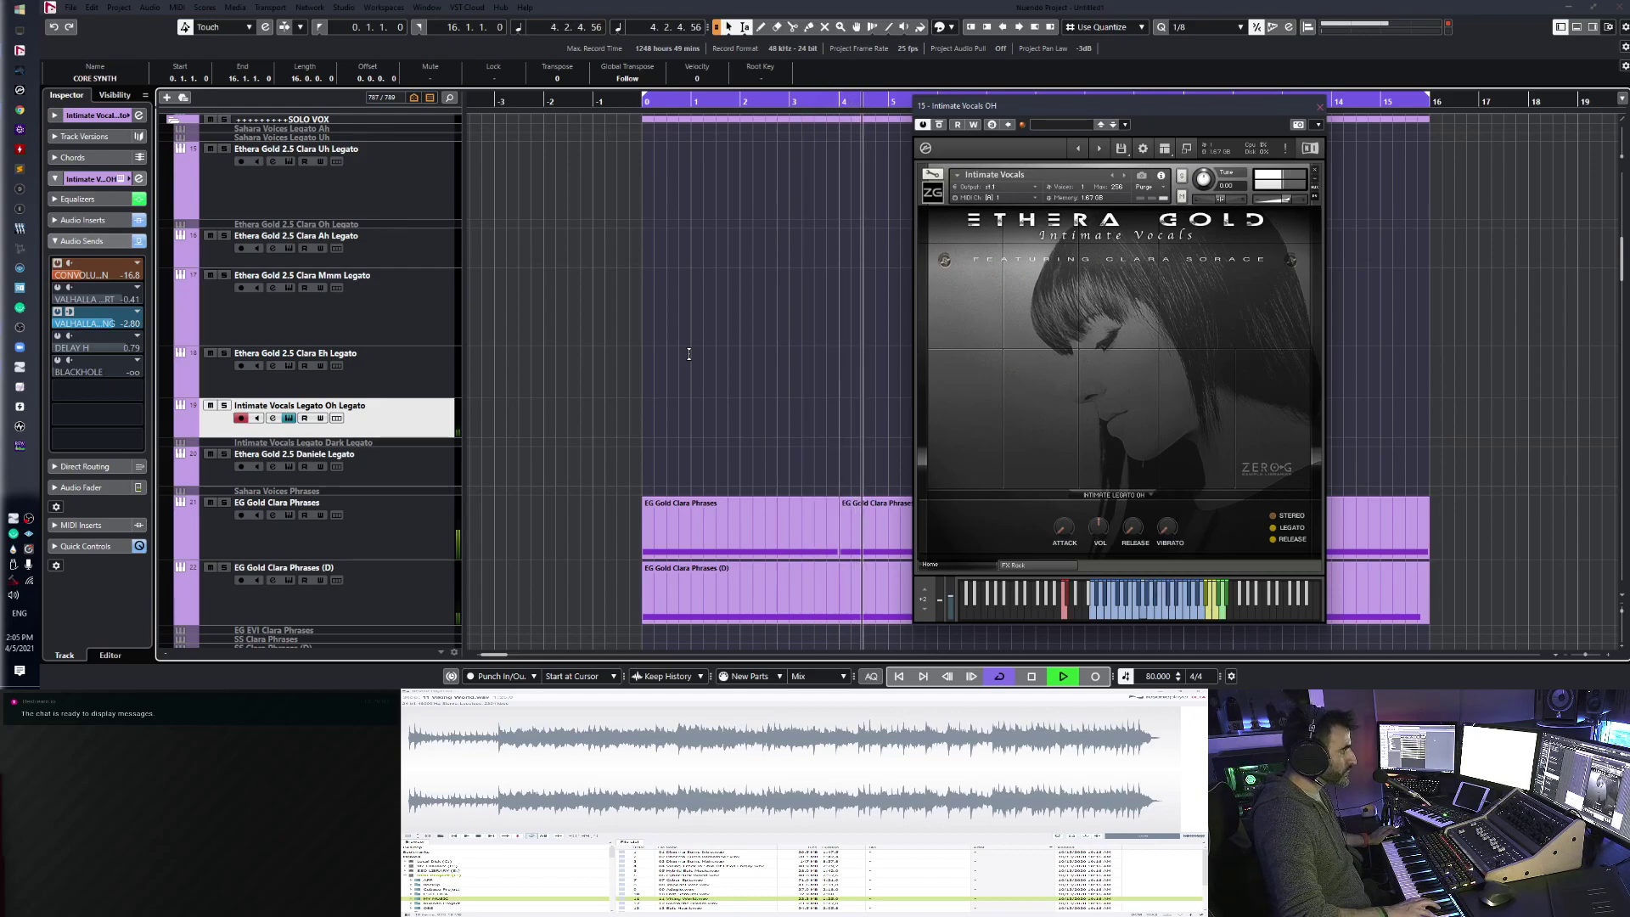
key("space")
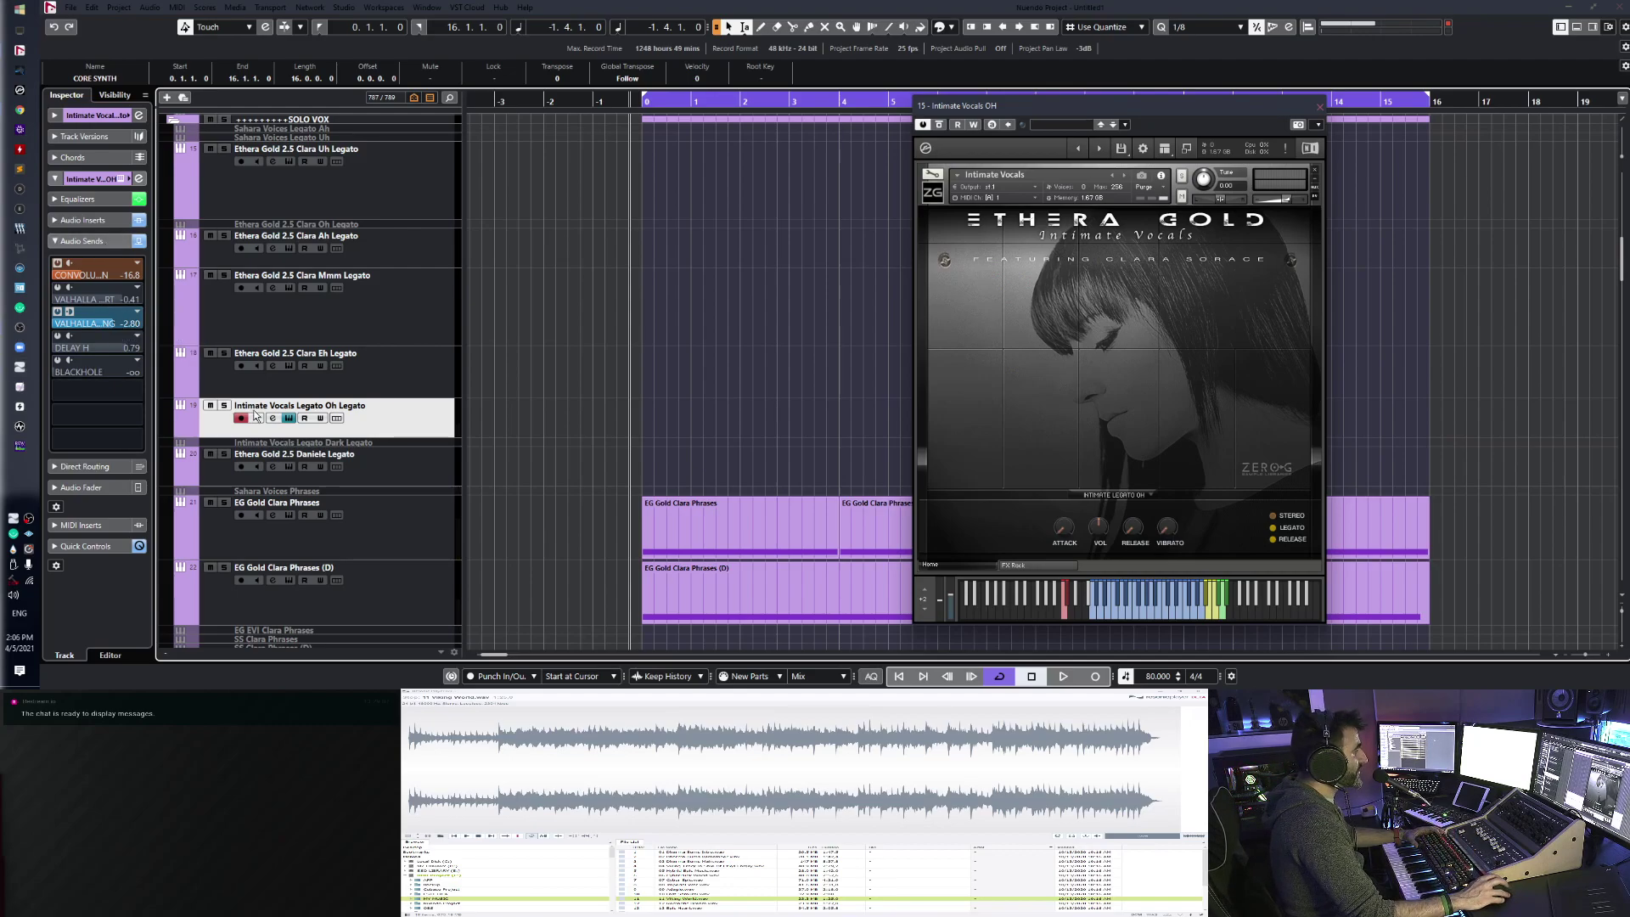
- Inspect the Virtual Mix Rack insert on the Intimate Vocals Legato Oh track and close both the plug-in and the instrument window
left_click(100, 219)
left_click(77, 261)
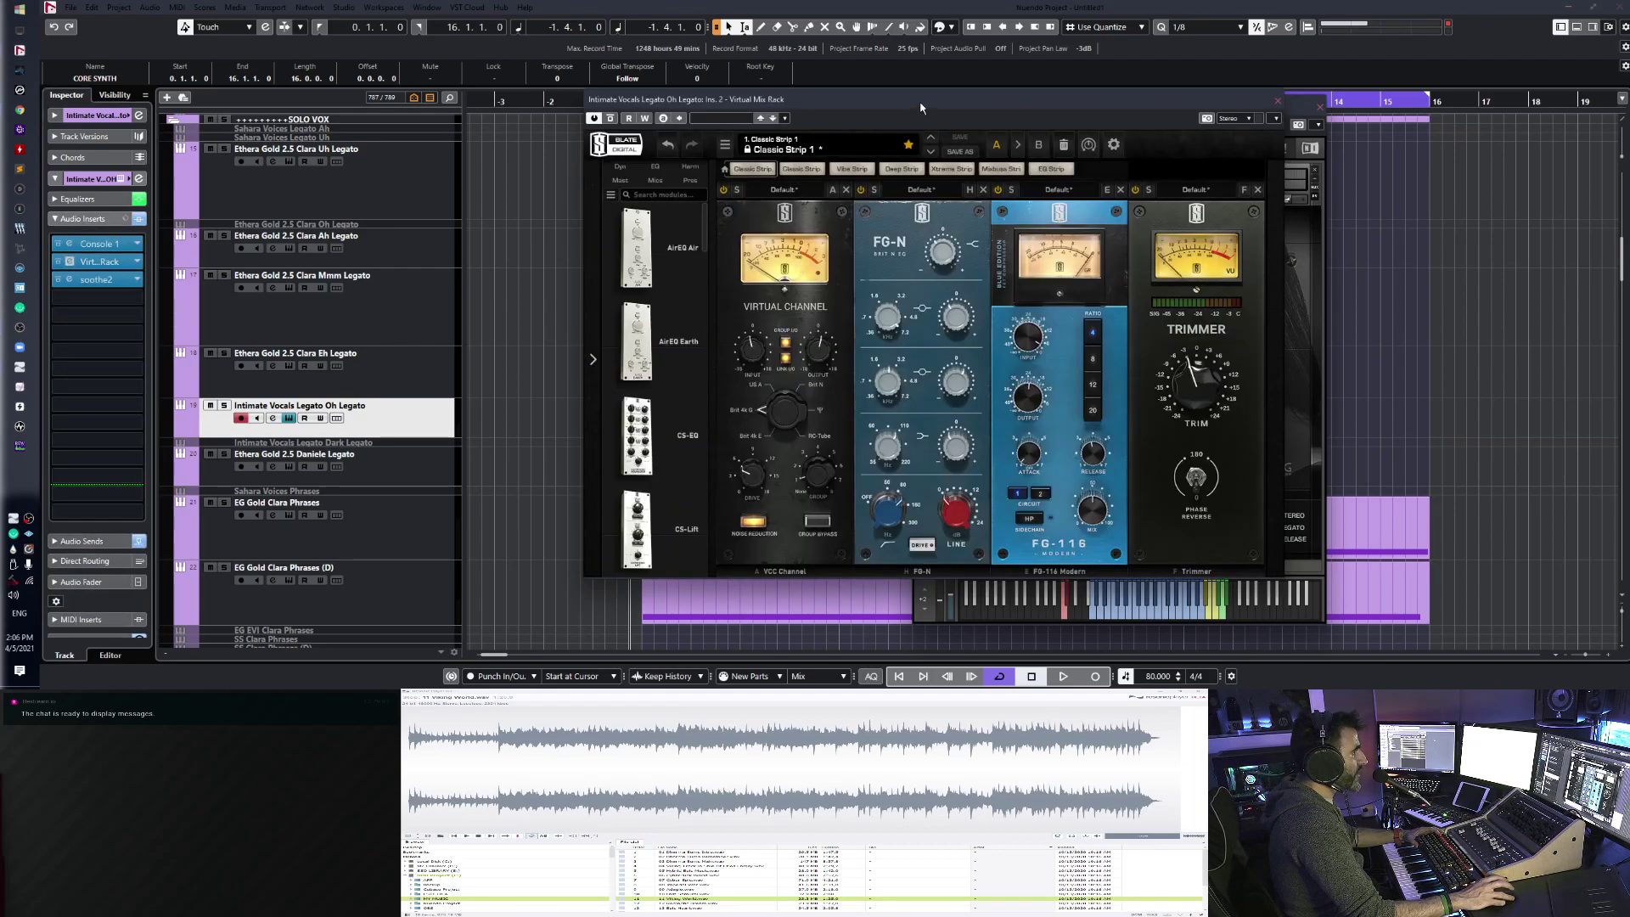
left_click_drag(921, 105, 868, 123)
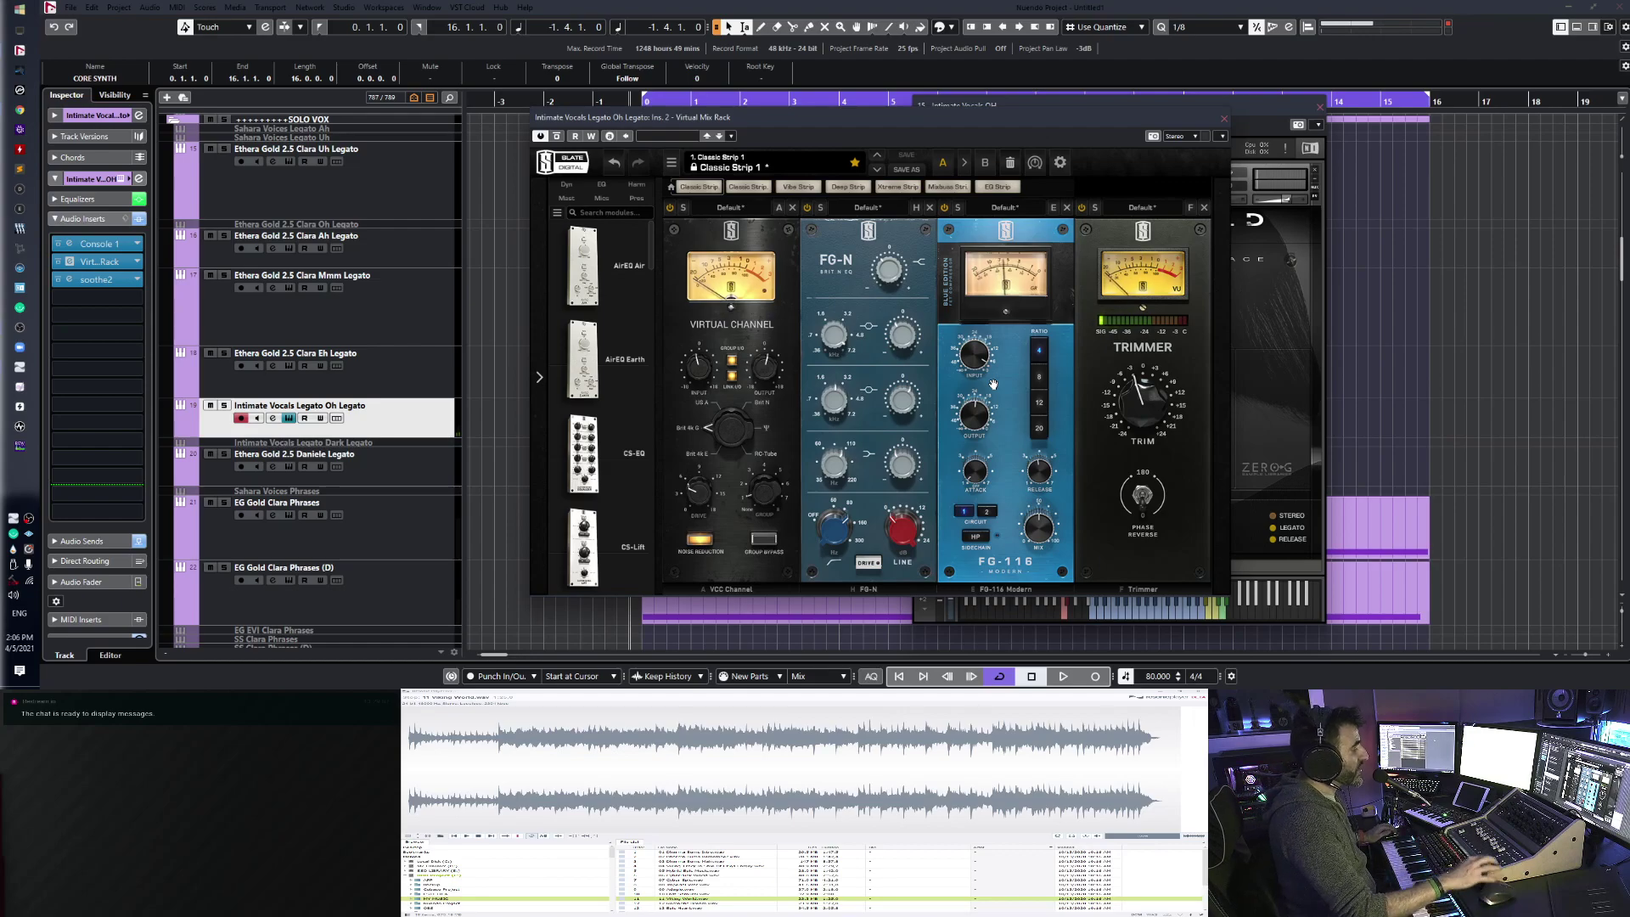
left_click(1222, 118)
left_click(1319, 107)
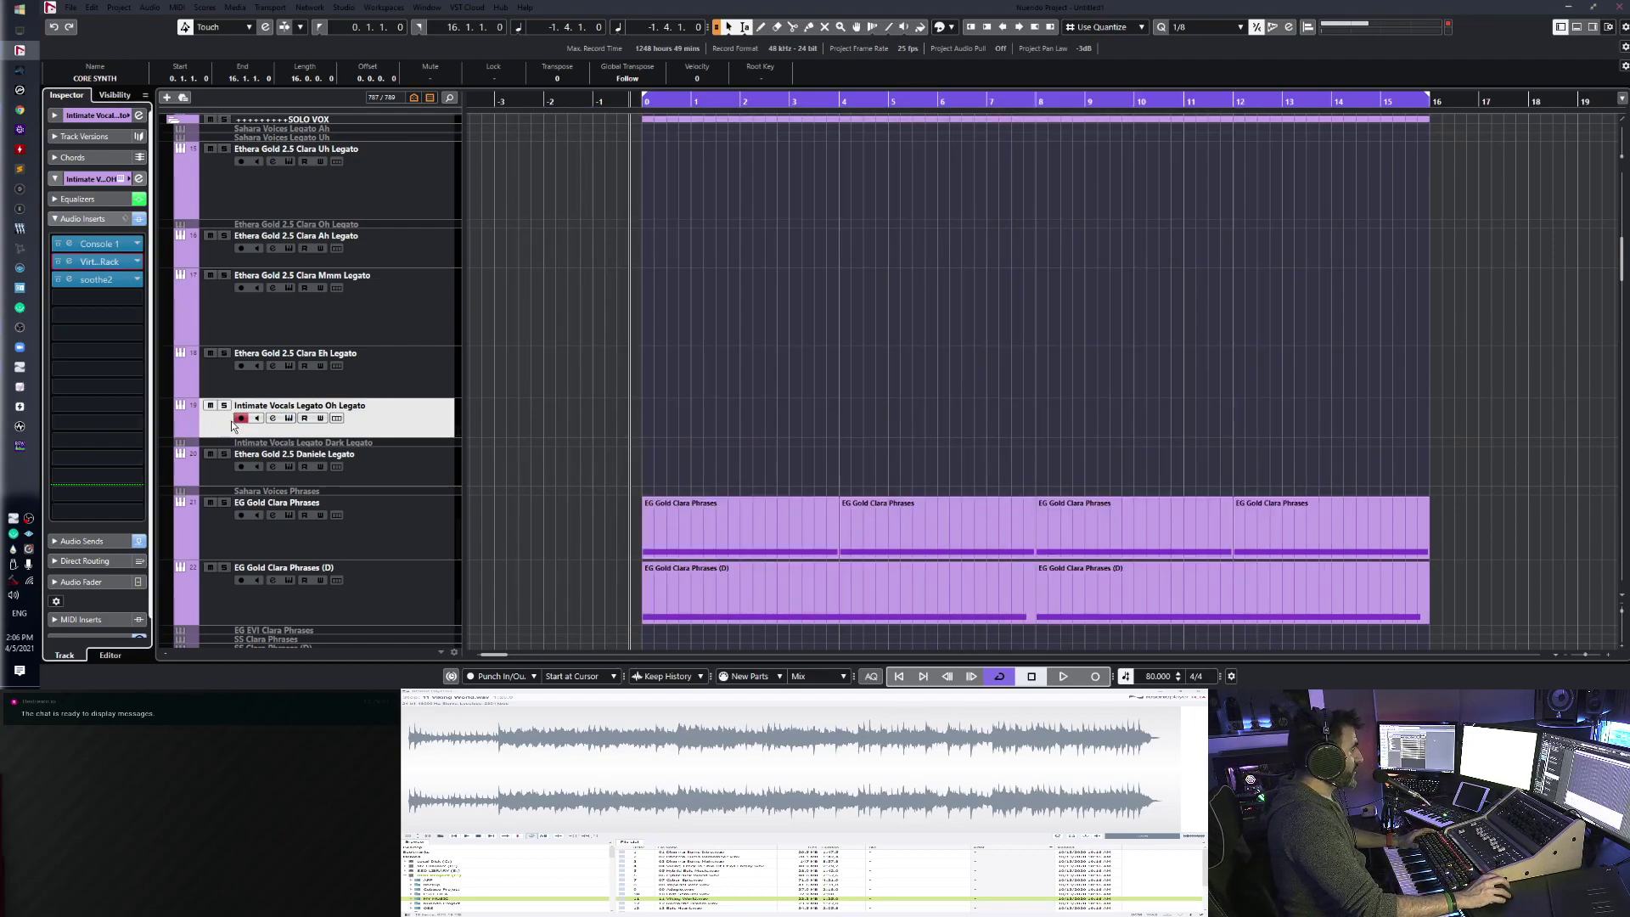
- Select the Ethera Gold 2.5 Daniele Legato track, open its instrument, move the window aside and start playback to audition it over the backing
left_click(326, 480)
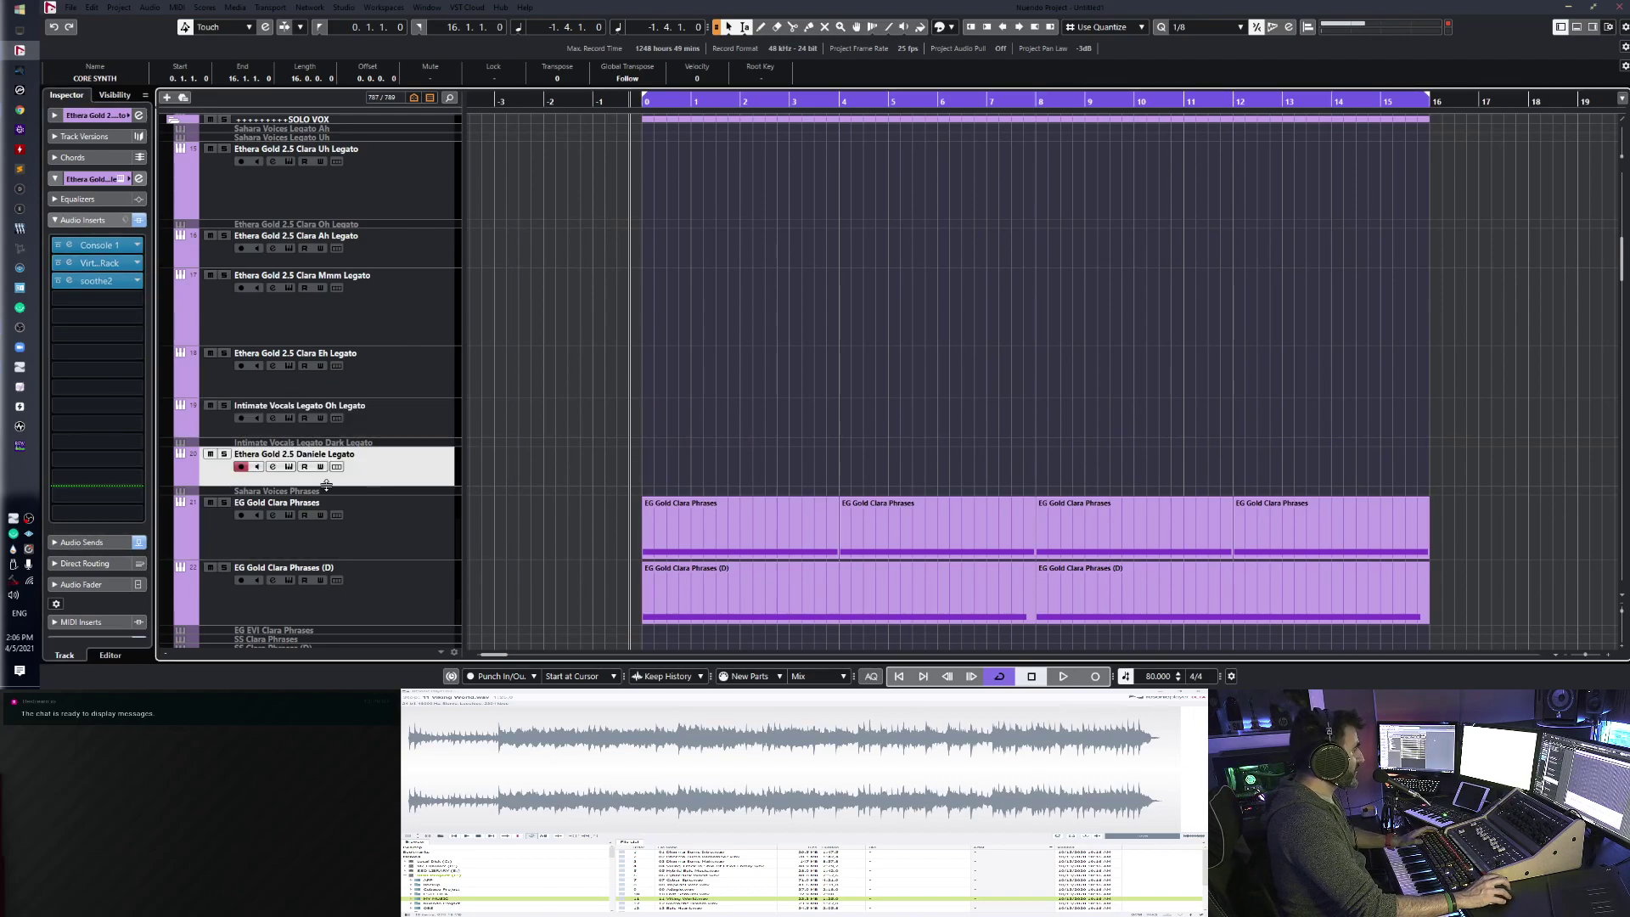
left_click(290, 467)
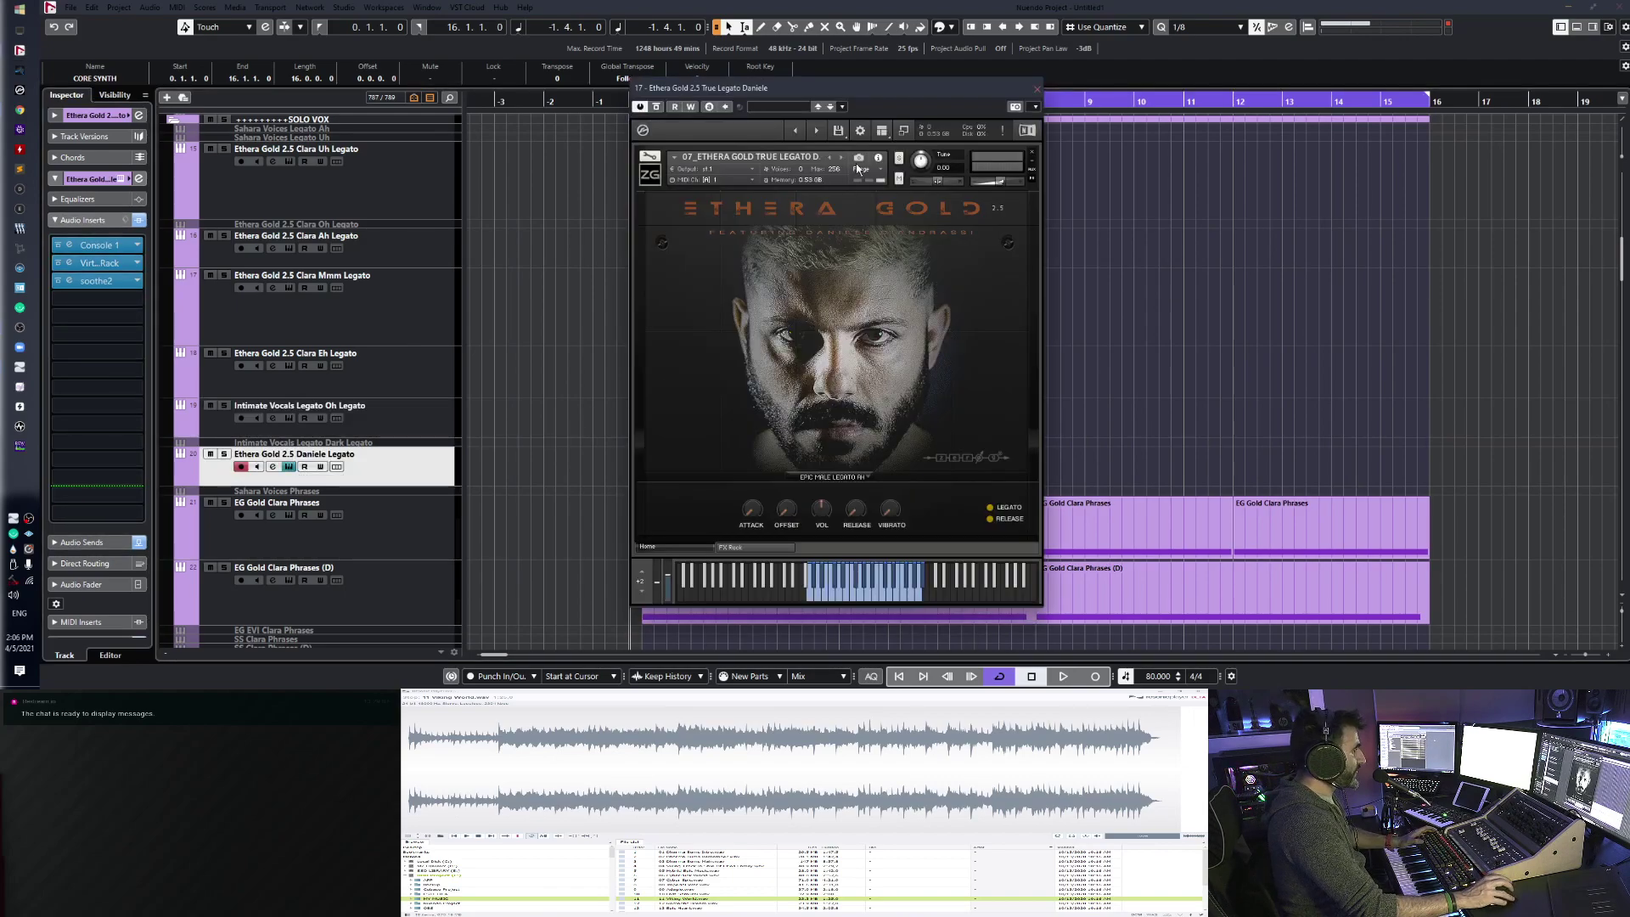
left_click_drag(883, 98, 1358, 85)
key("space")
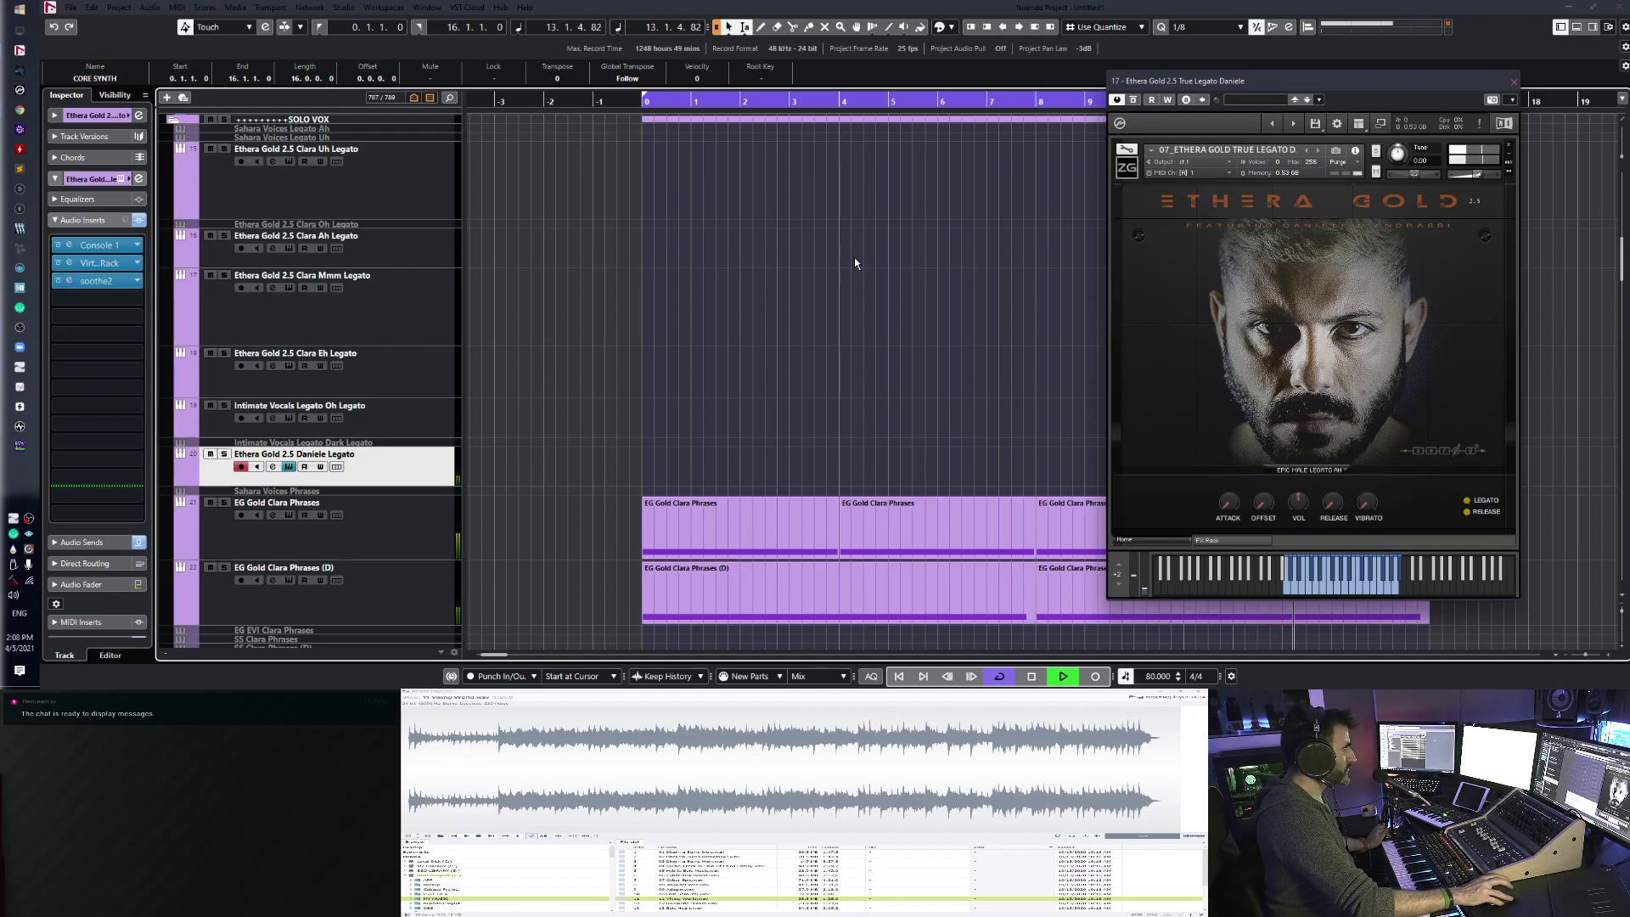
- Monitor the Clara Eh Legato track together with Daniele Legato, turn its monitoring off again and stop playback
left_click(257, 365)
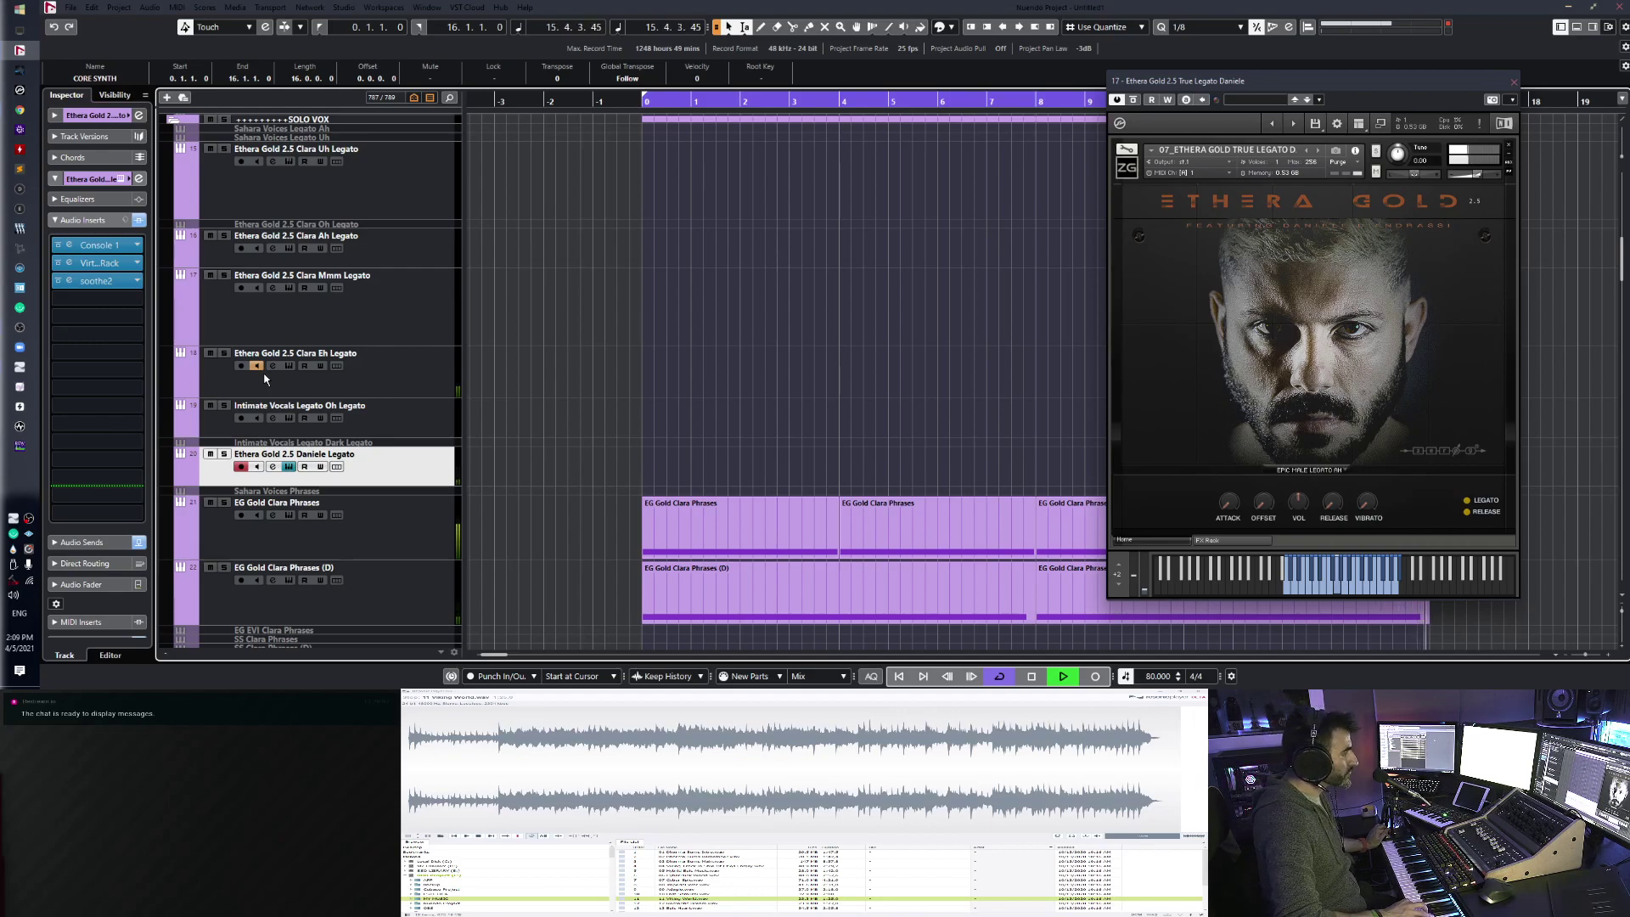
left_click(257, 366)
key("space")
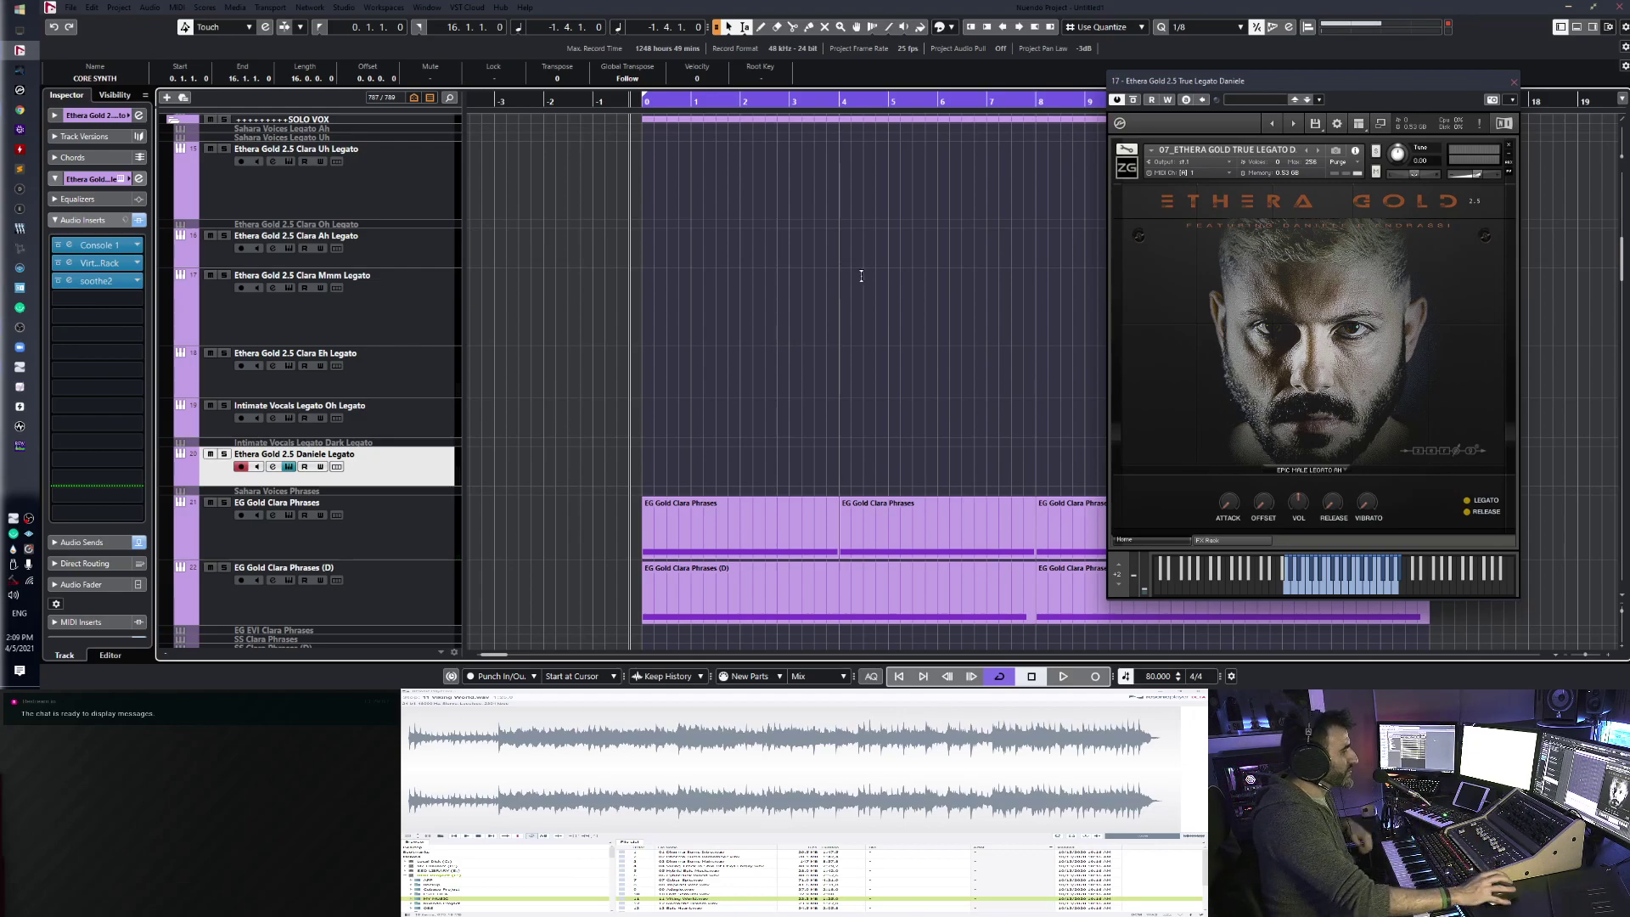
- View the instruments on the EG Gold Clara Phrases and EG Gold Clara Phrases (D) tracks, closing each window after viewing
scroll(837, 374, "down", 6)
scroll(835, 382, "up", 4)
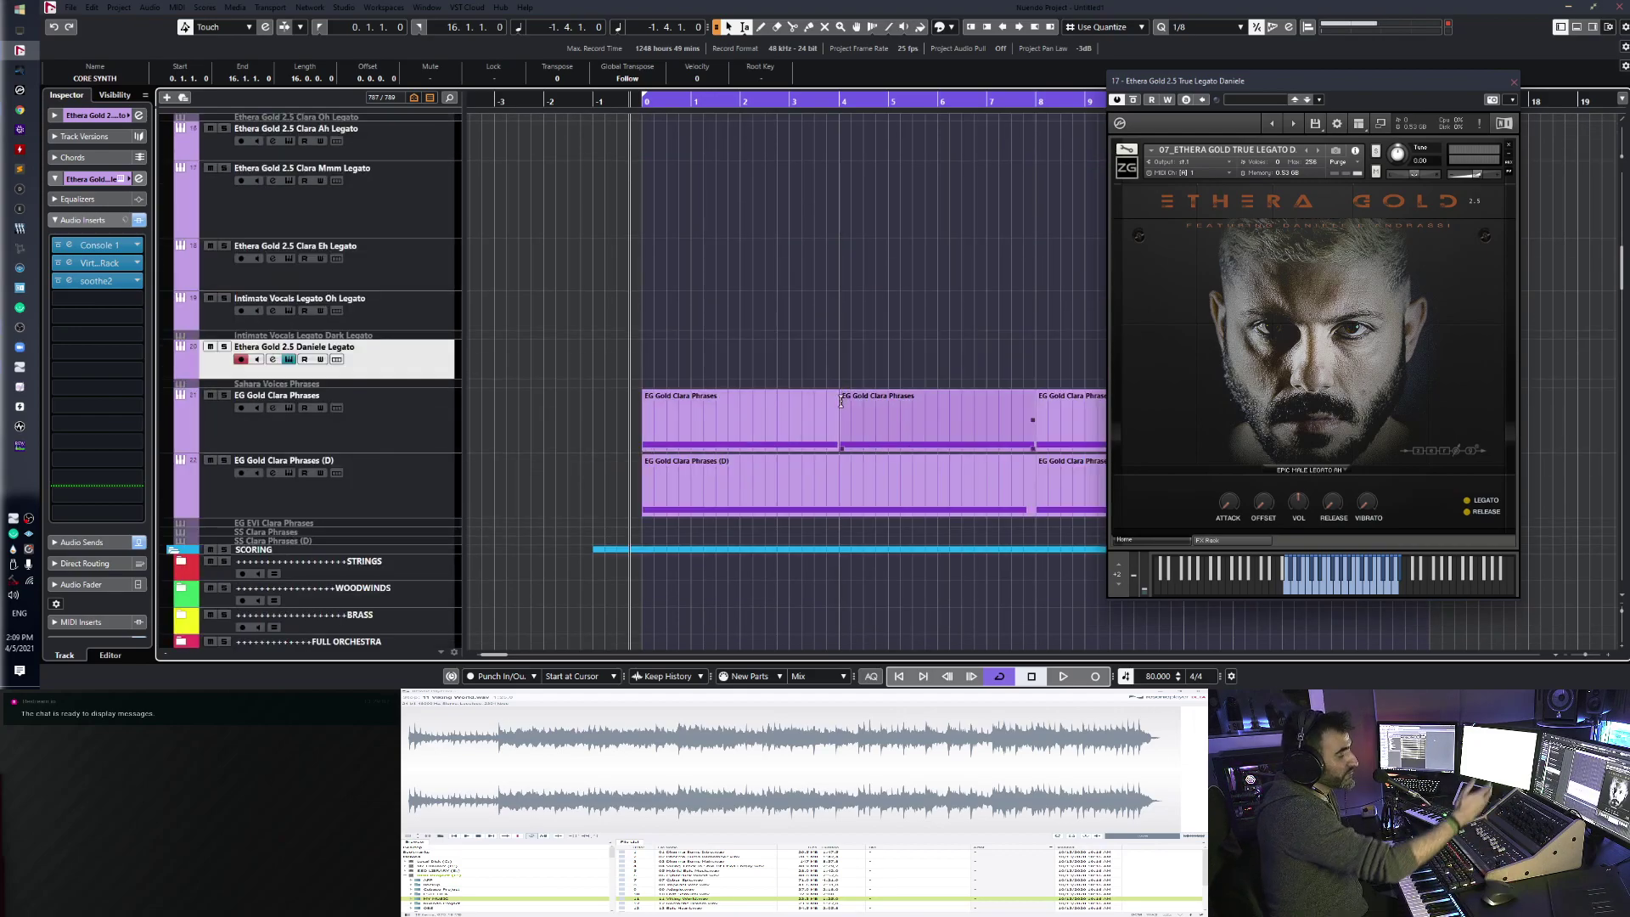
scroll(815, 459, "down", 2)
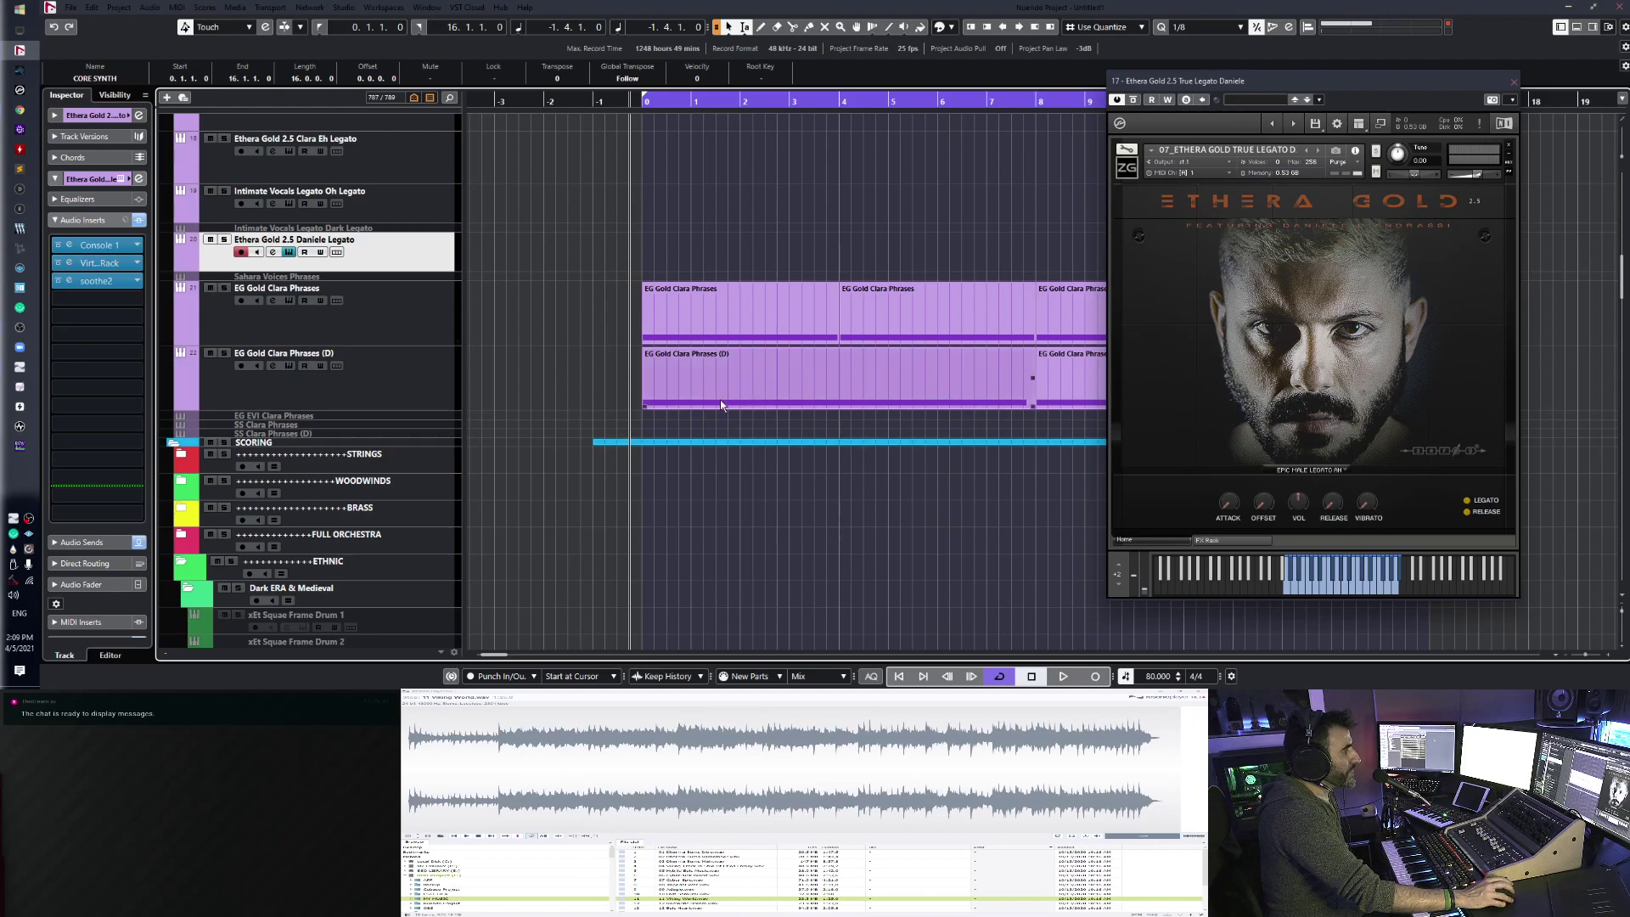
left_click(290, 300)
left_click(1036, 88)
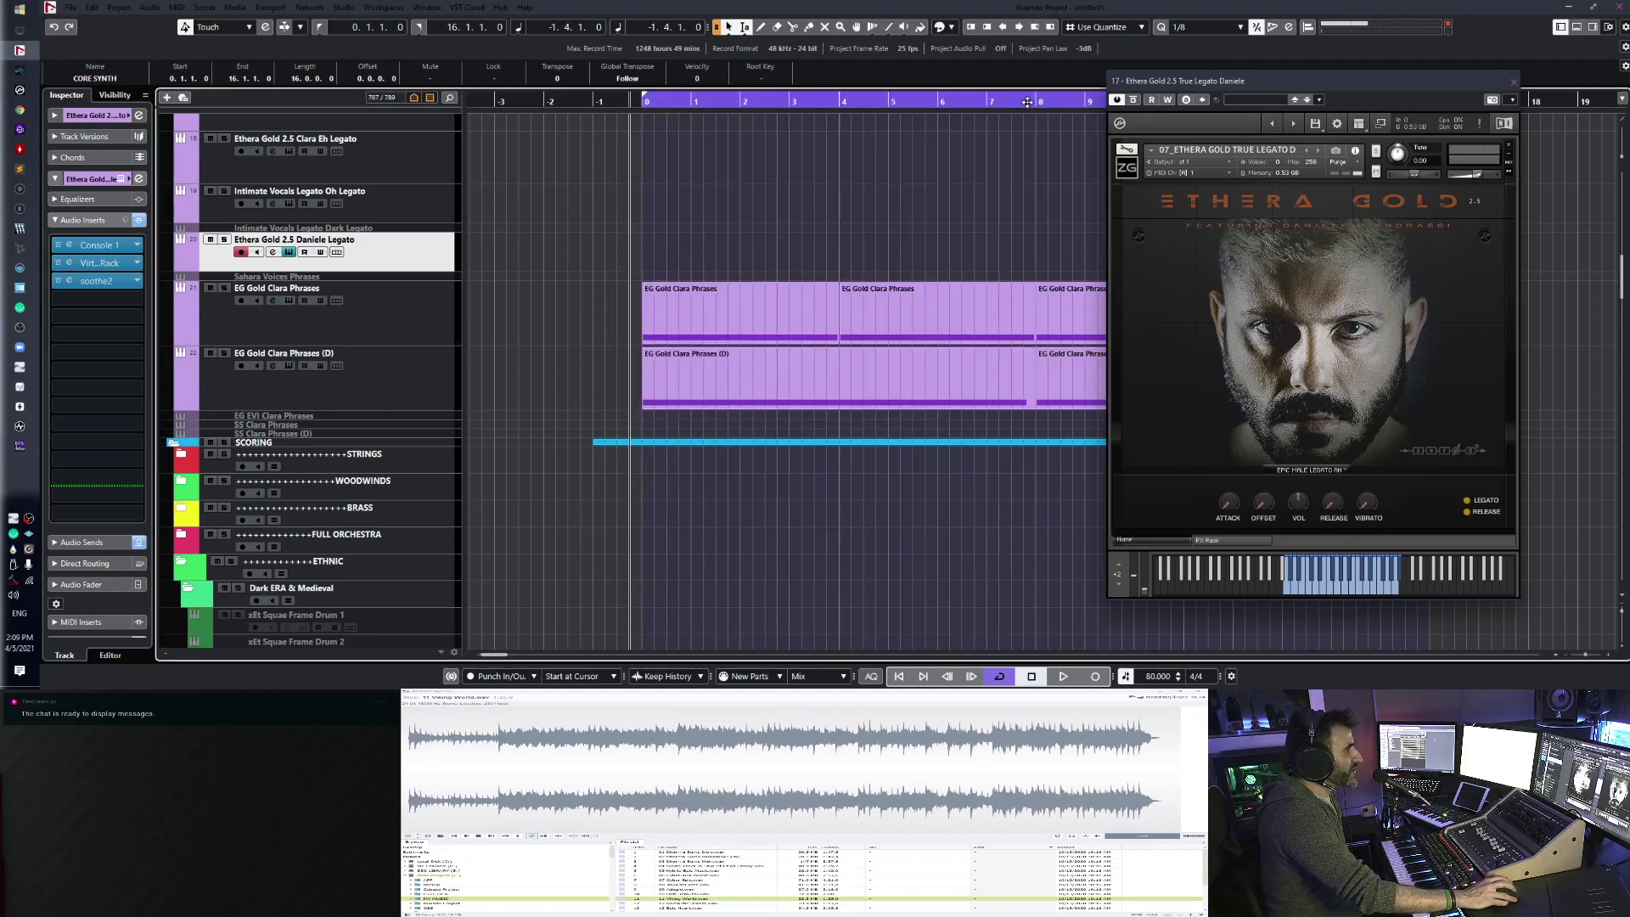
left_click(289, 365)
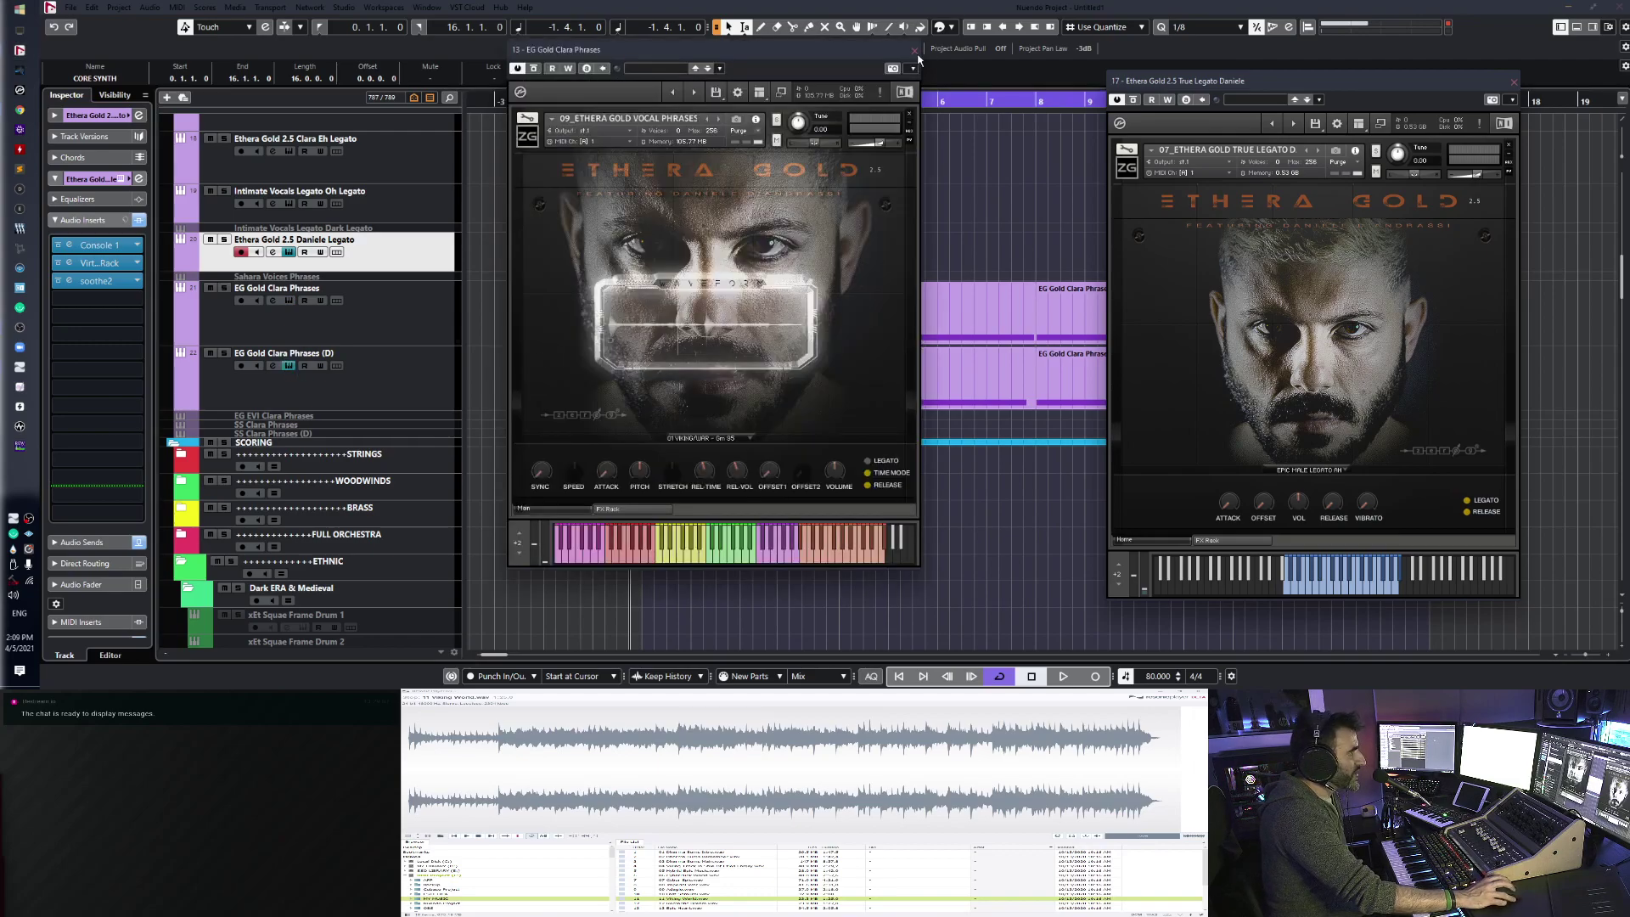
left_click(914, 49)
scroll(789, 353, "up", 10)
scroll(789, 353, "down", 3)
scroll(789, 353, "up", 3)
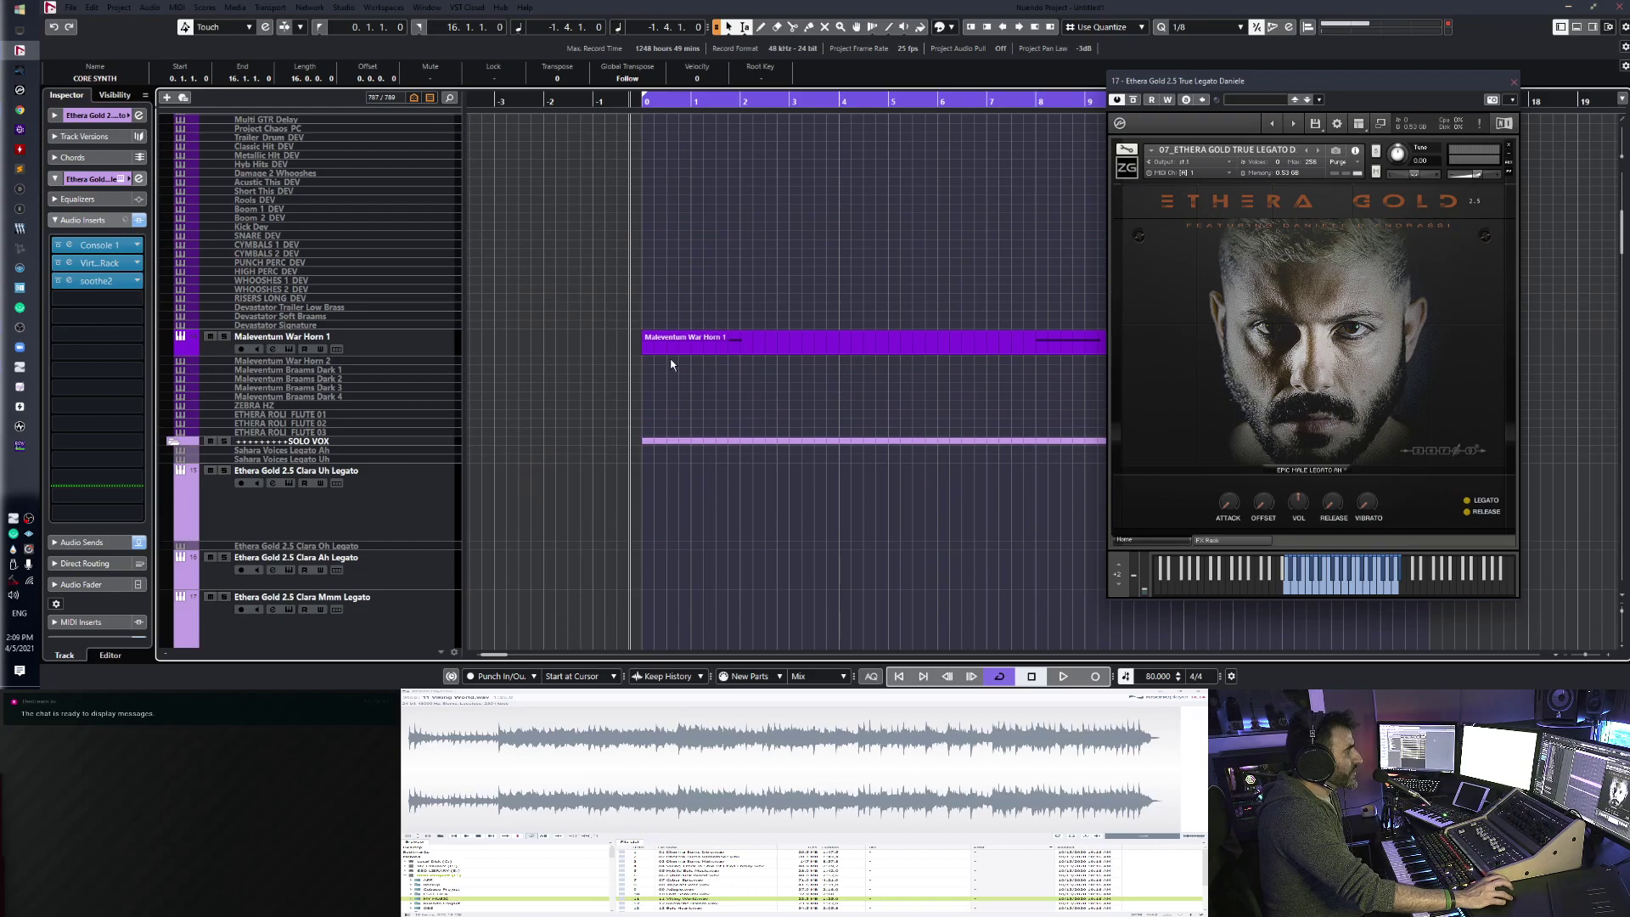
scroll(677, 353, "up", 12)
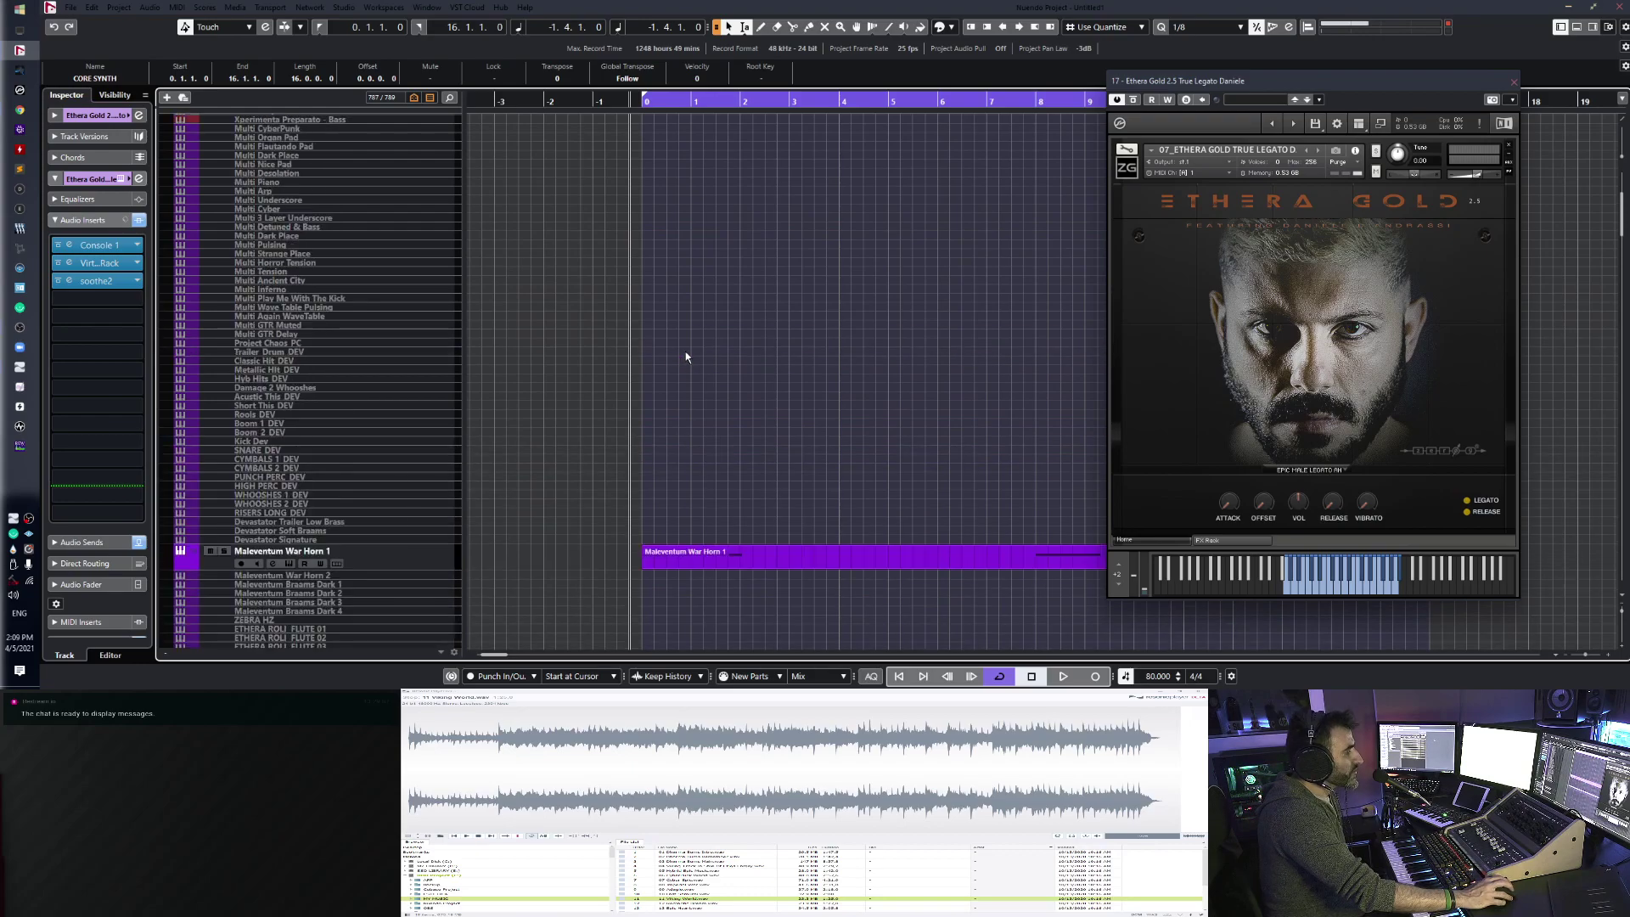
scroll(684, 363, "down", 12)
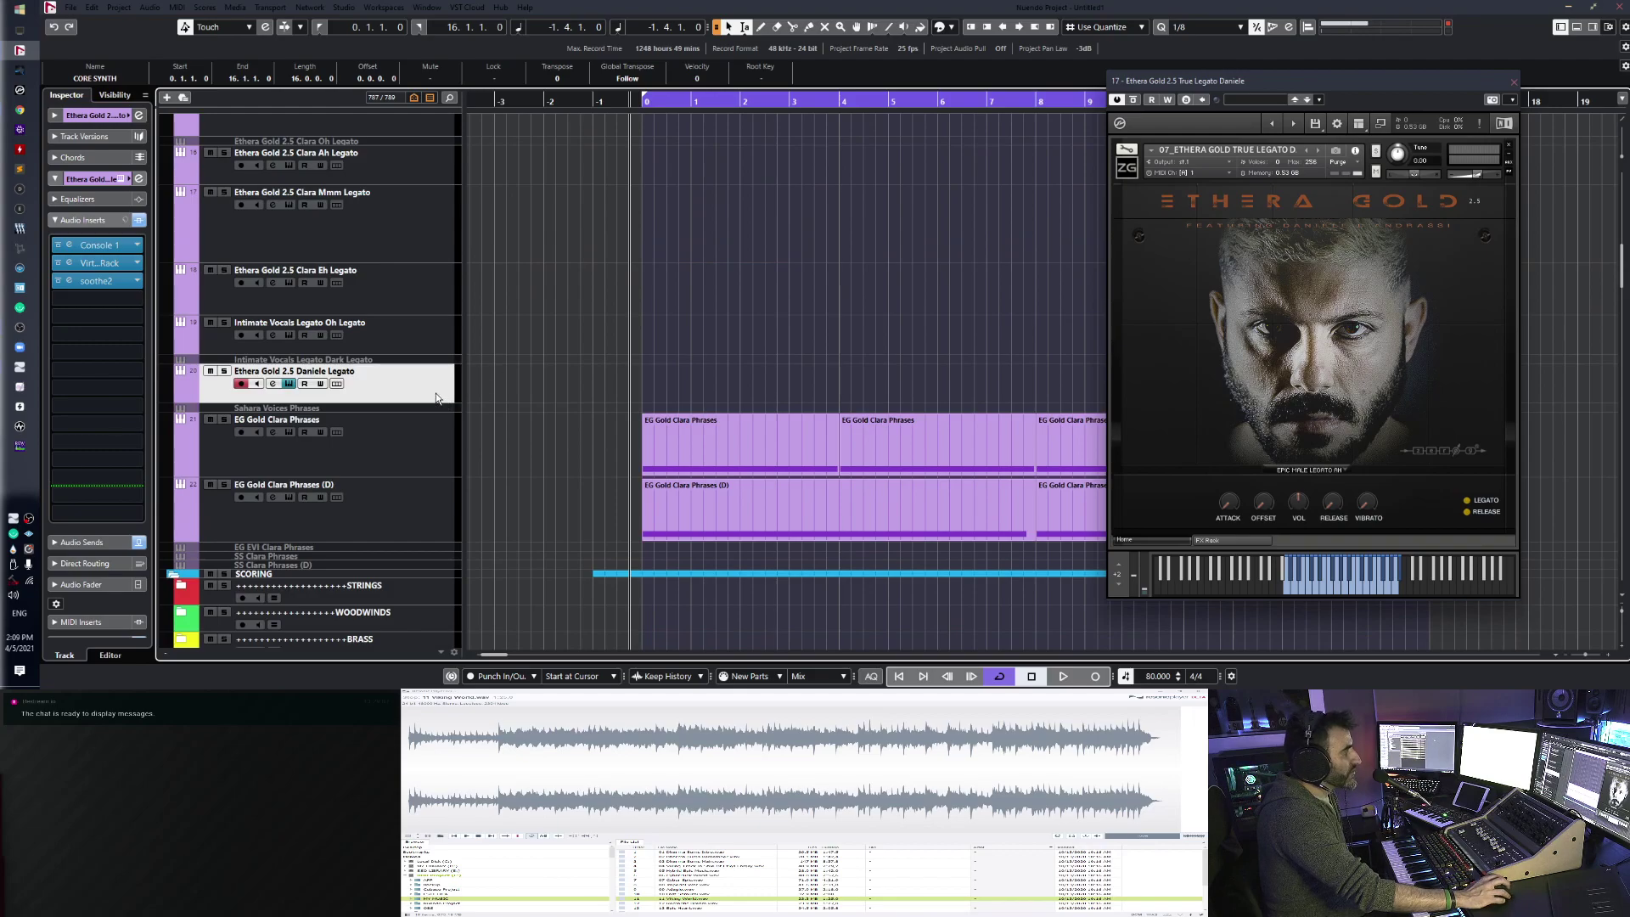
left_click(68, 223)
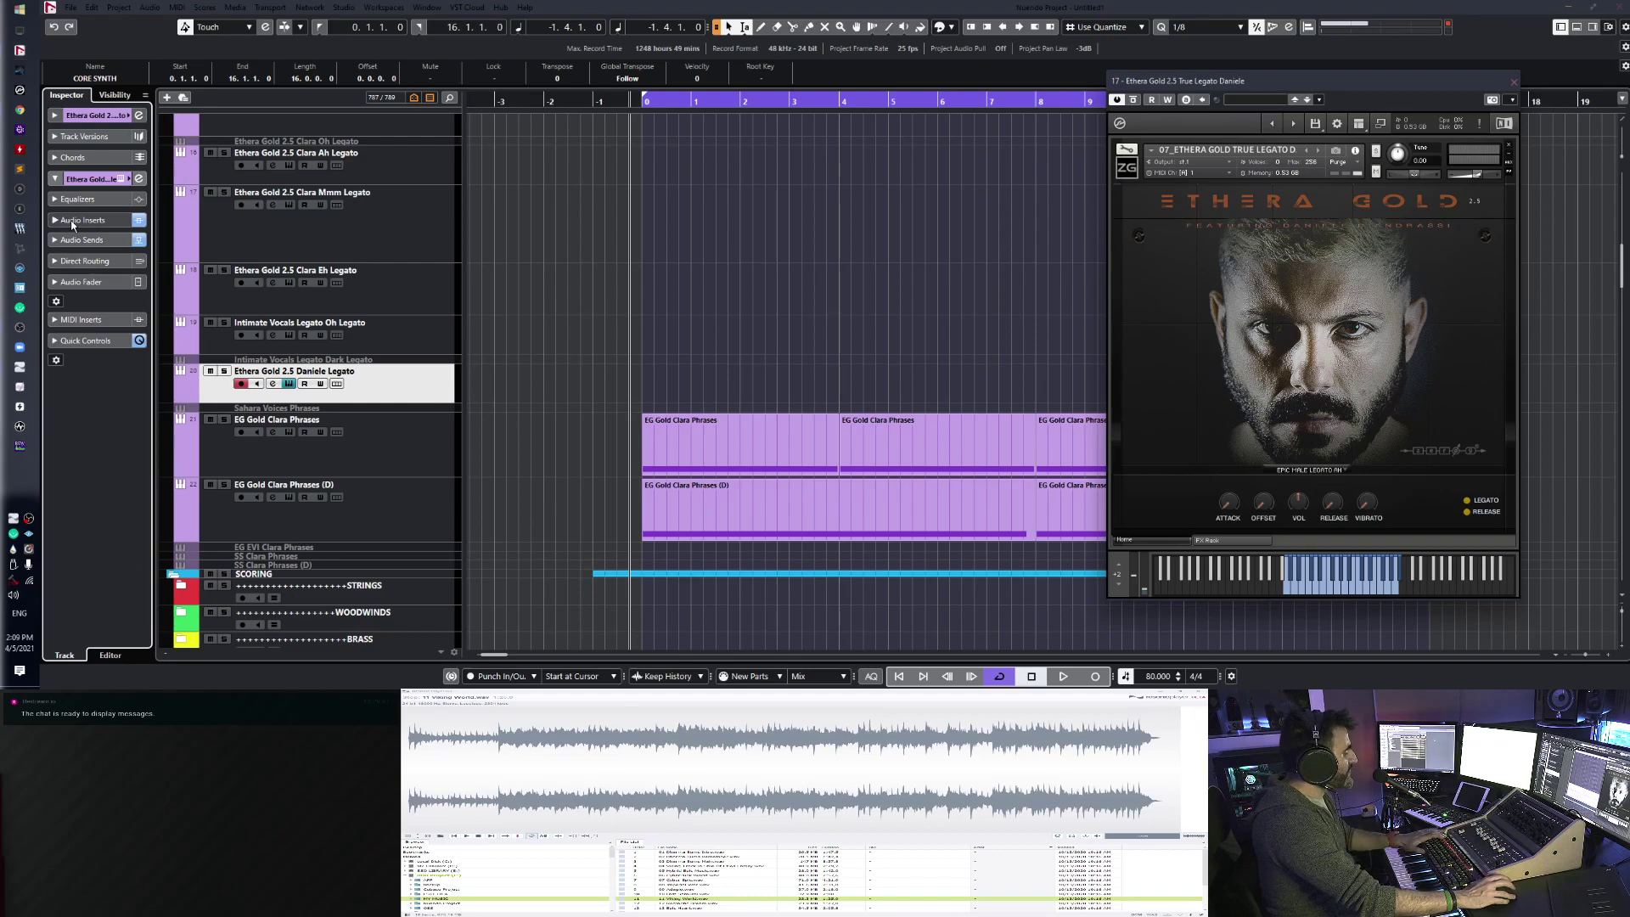
key("F3")
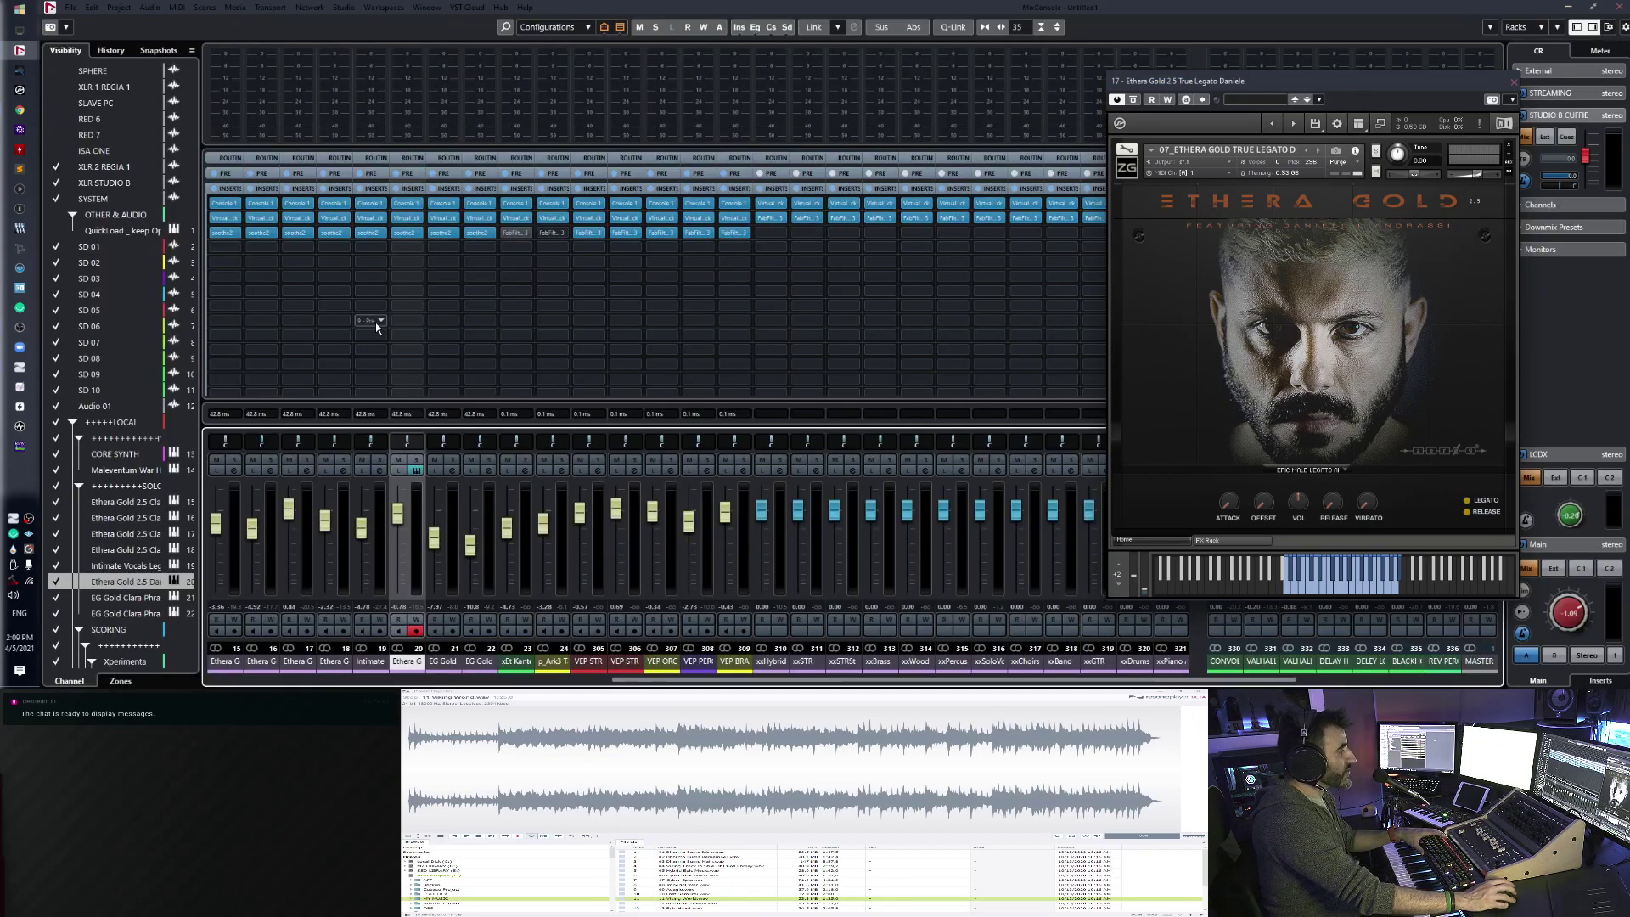
key("F3")
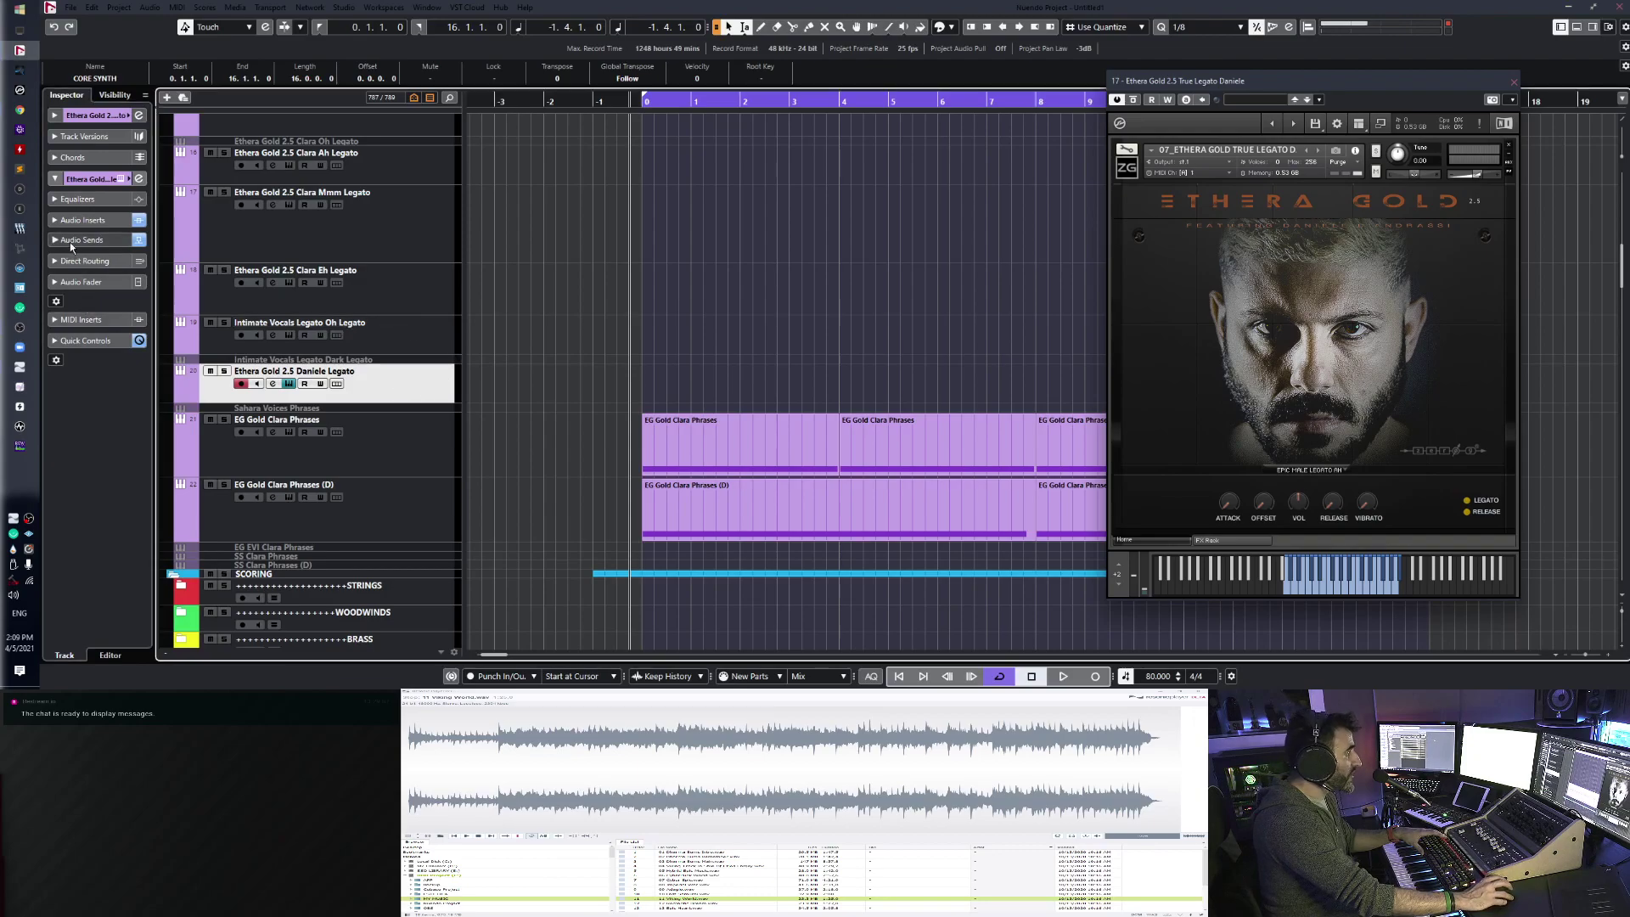
- Select the EG Gold Clara Phrases (D) track briefly and return the selection to the EG Gold Clara Phrases track
left_click(335, 446)
left_click(394, 527)
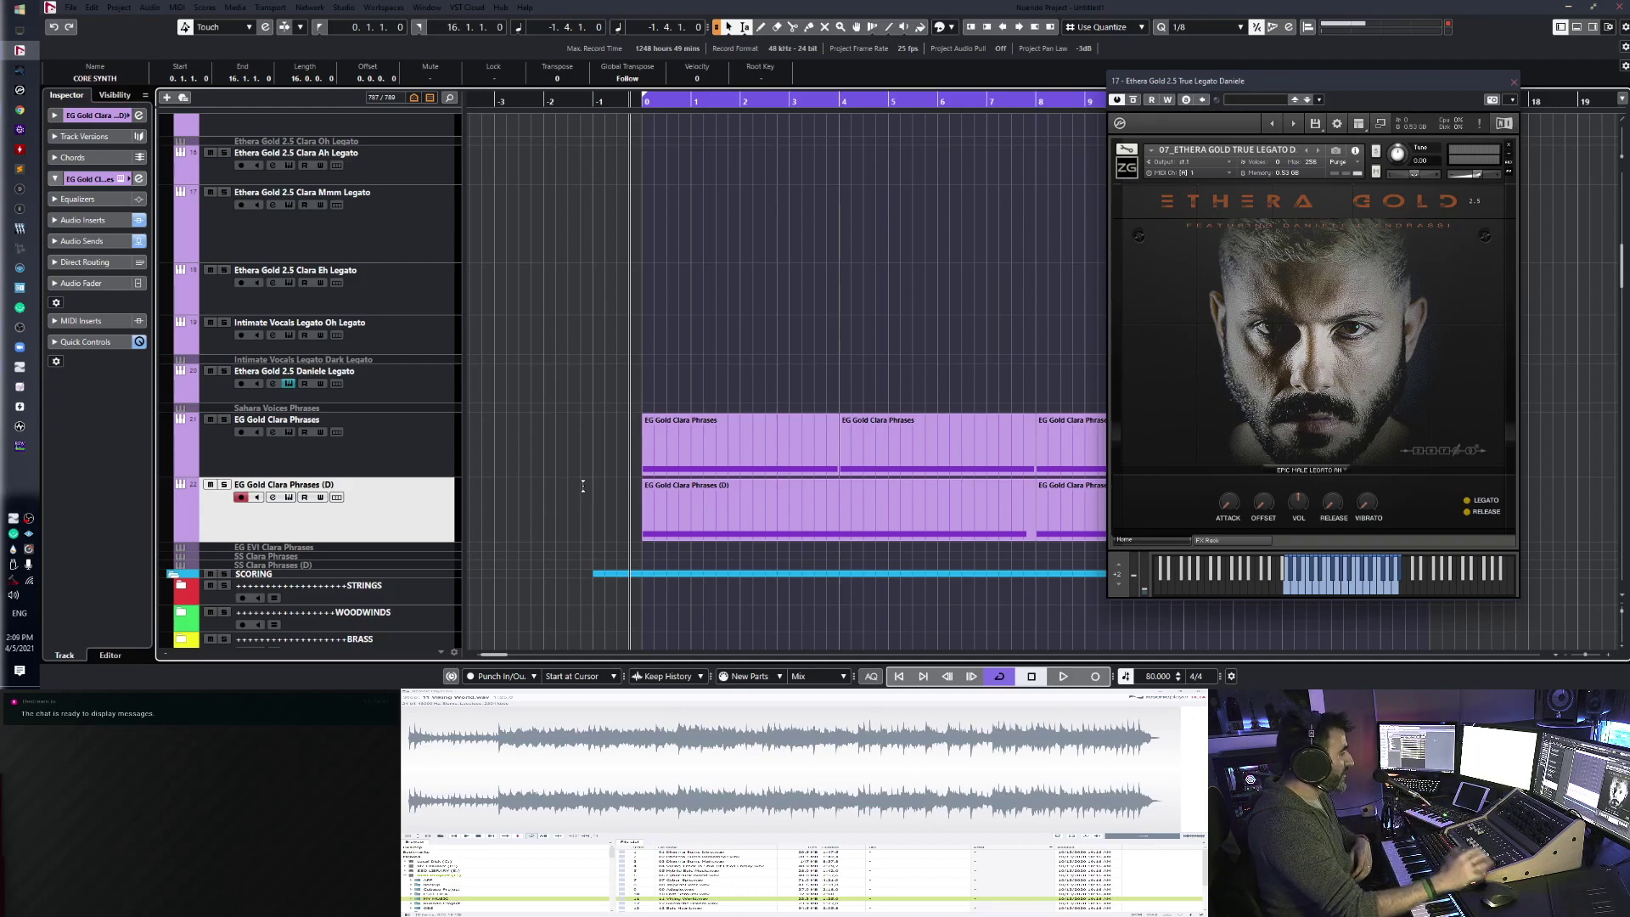
left_click(432, 464)
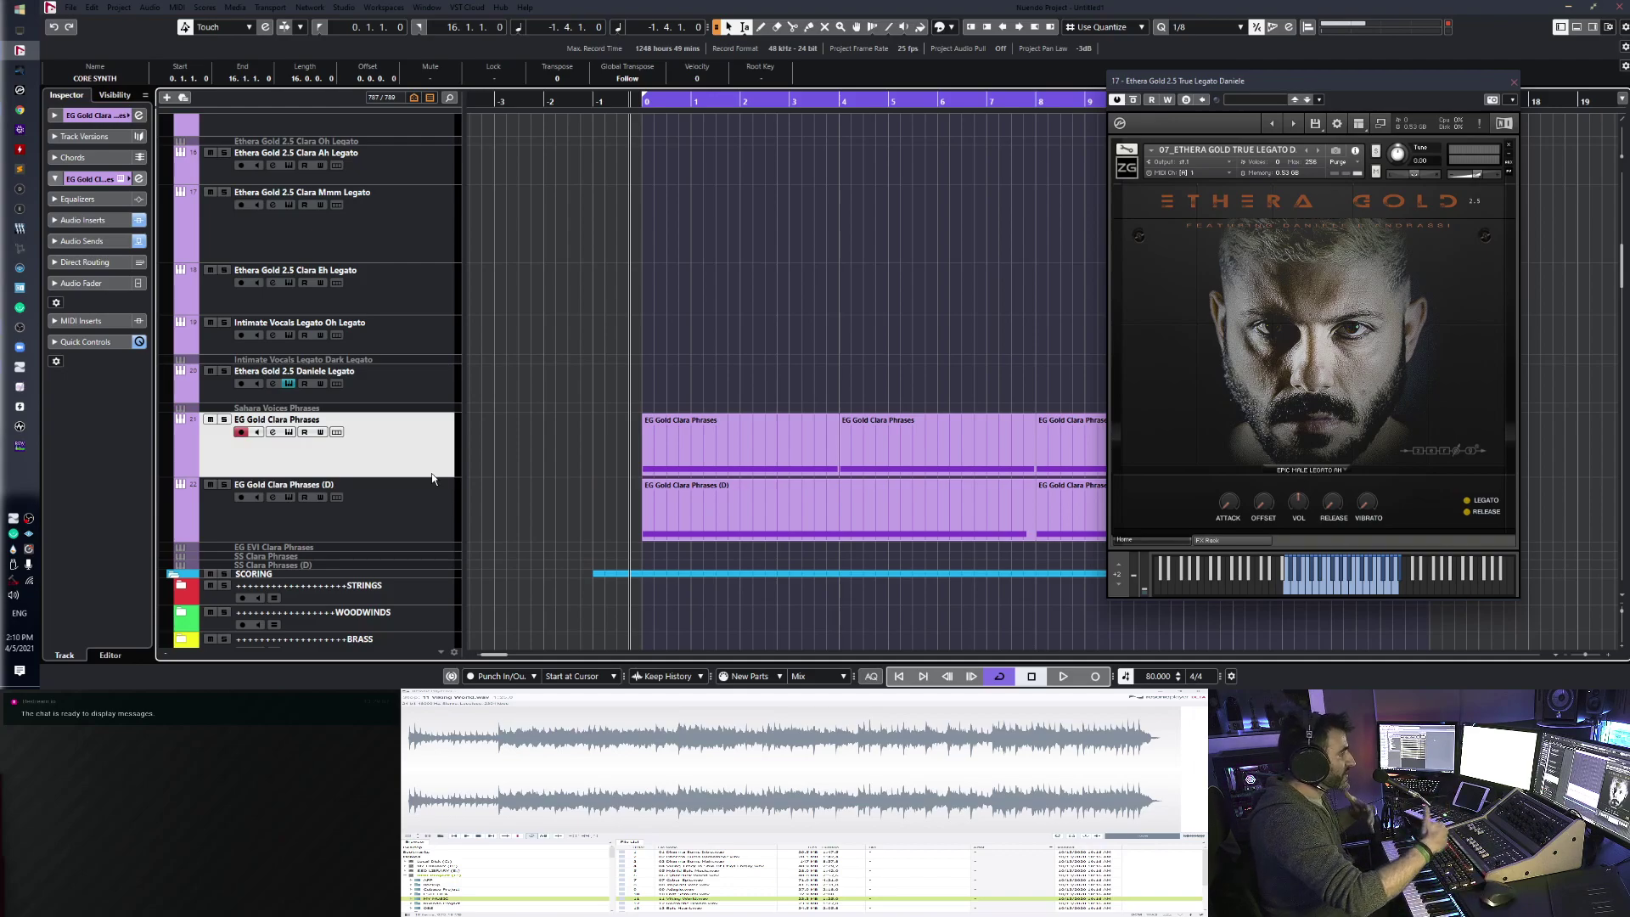